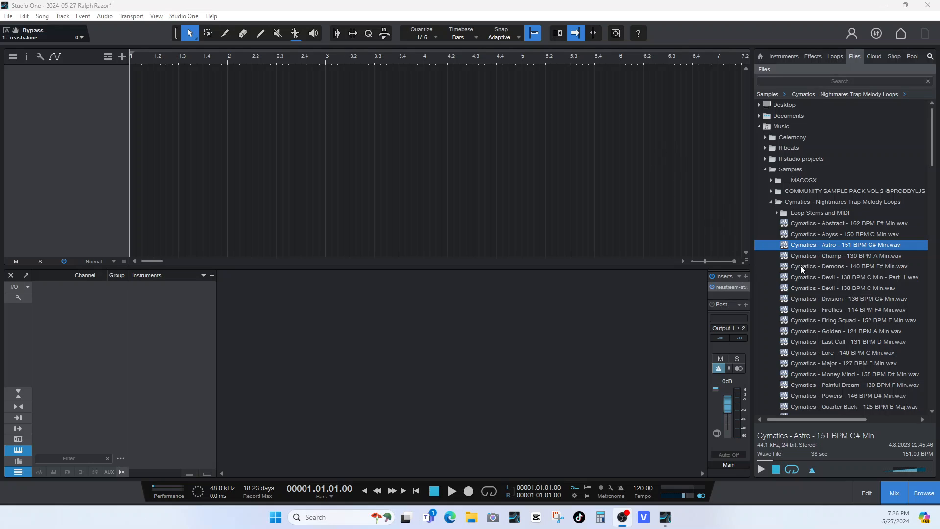
Audition the Devil Part_1, Lore and Money Mind loops from the Cymatics - Nightmares Trap Melody Loops folder.
click(816, 277)
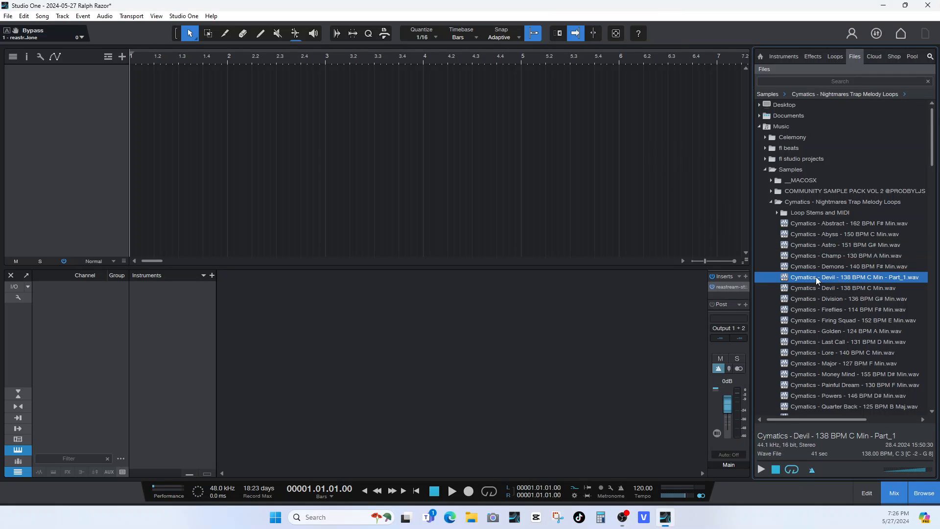
click(761, 470)
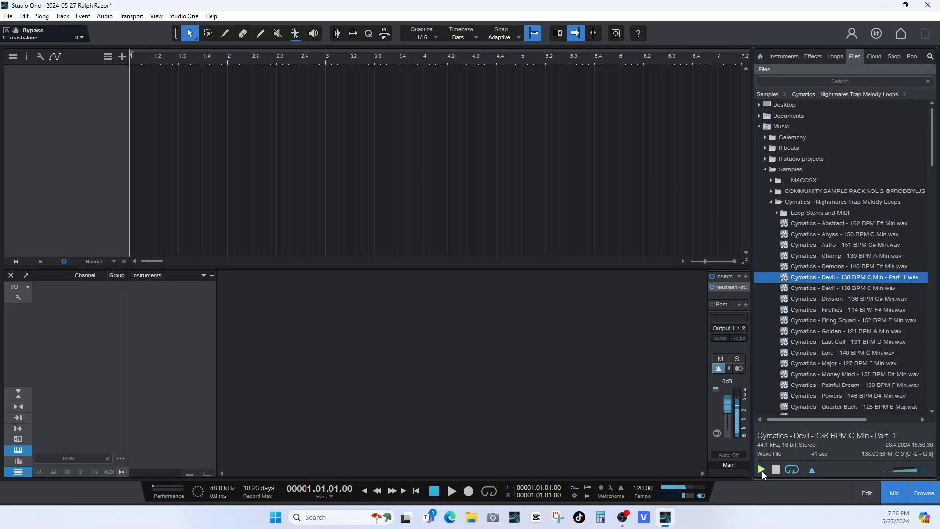
click(804, 344)
click(805, 352)
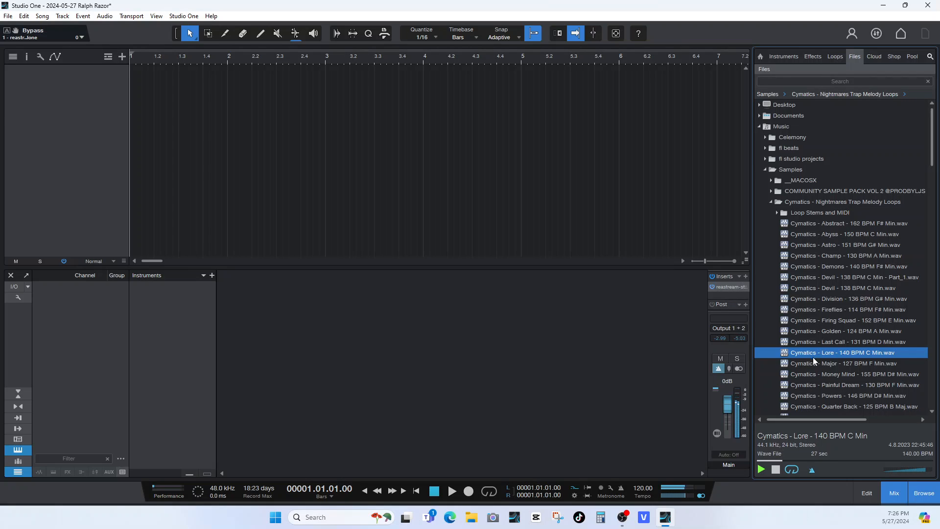
click(810, 375)
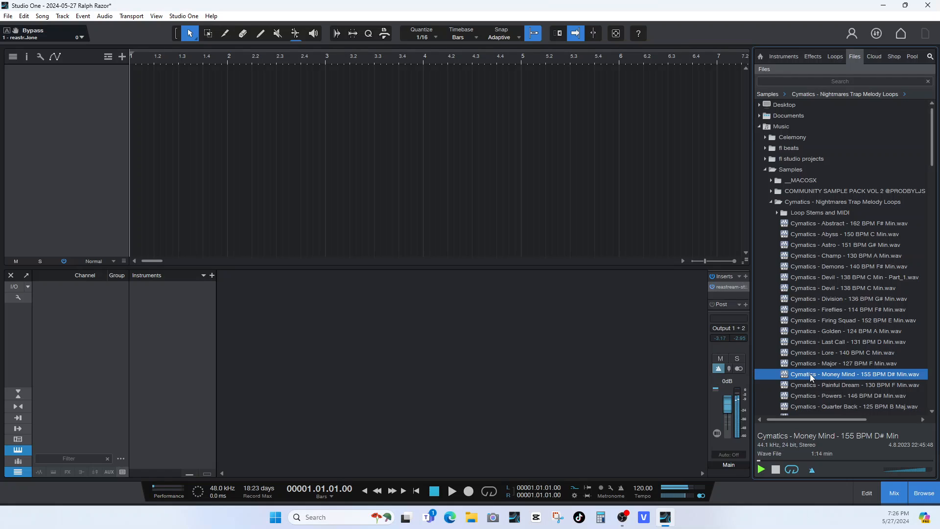
Preview the Cymatics - Painful Dream - 130 BPM F Min loop and place it on a new audio track at bar 1.
click(810, 386)
scroll(817, 385, down, 1)
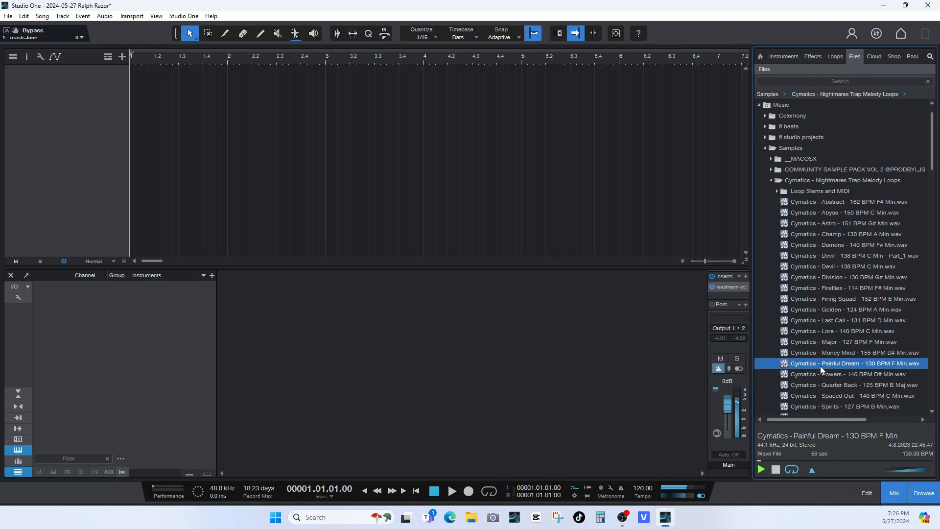
drag(821, 365, 152, 101)
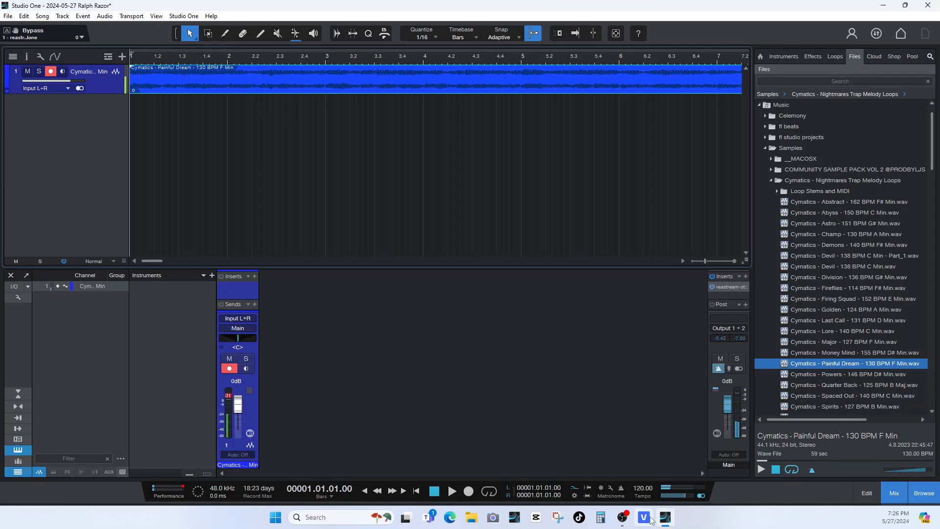
Set the song tempo to 130 BPM, then start playback with the mixer hidden.
double_click(644, 488)
text(130)
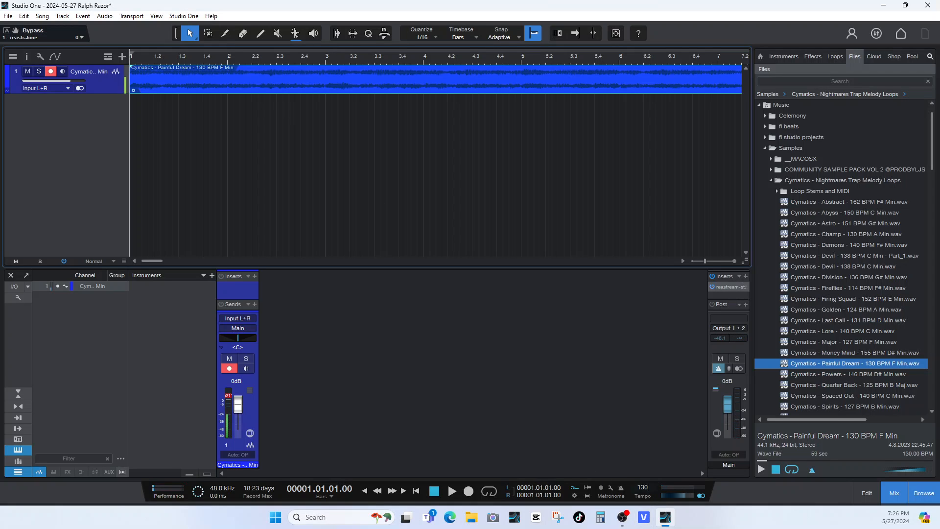
key(Return)
key(space)
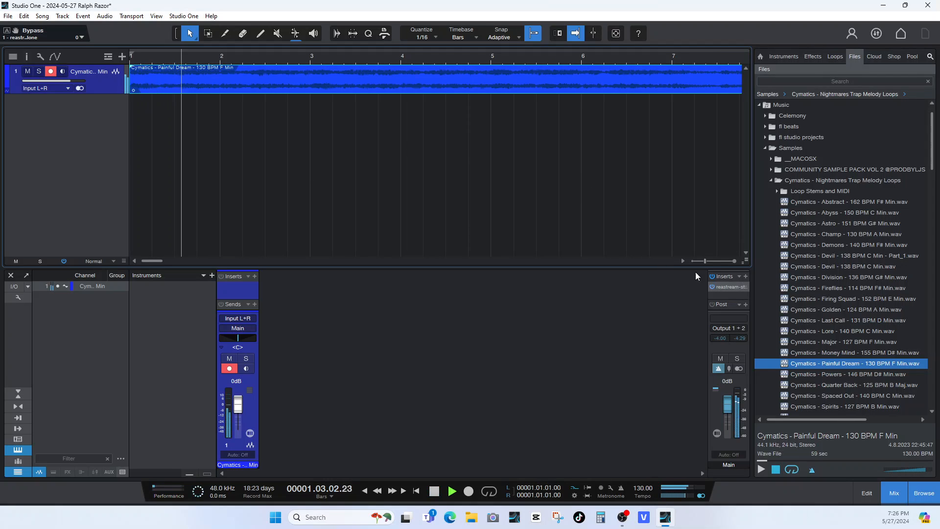
click(892, 492)
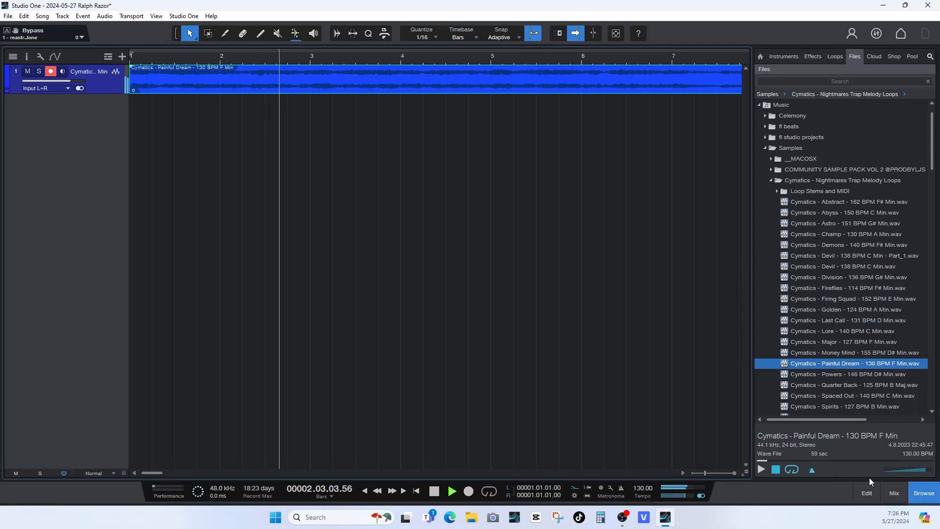
Split the Painful Dream loop at bar 3 and at bar 7.
click(225, 34)
click(312, 72)
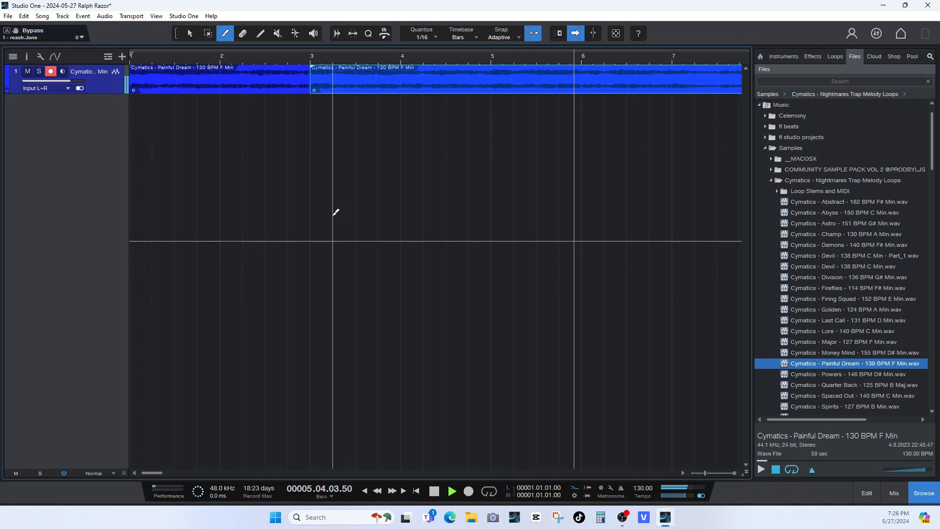
mouse_move(151, 477)
mouse_down()
mouse_move(227, 487)
mouse_move(157, 484)
mouse_up()
key(f)
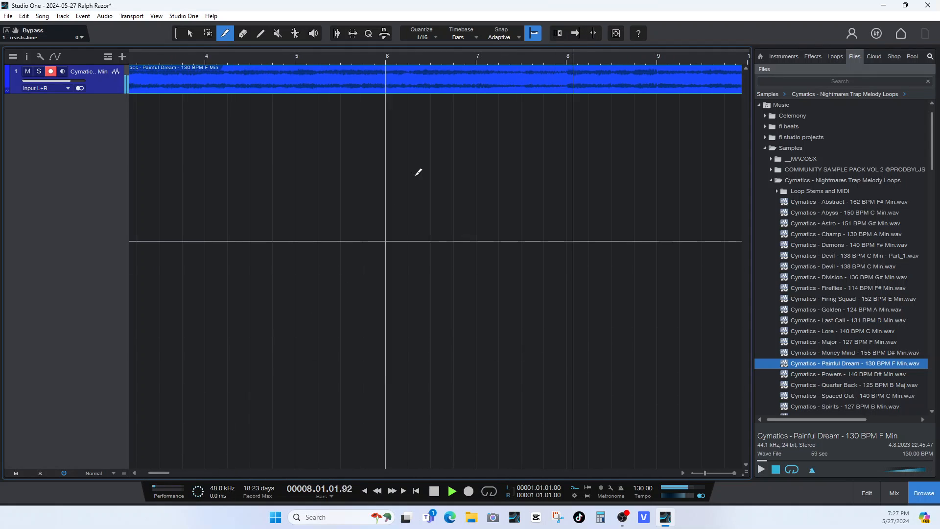
click(477, 66)
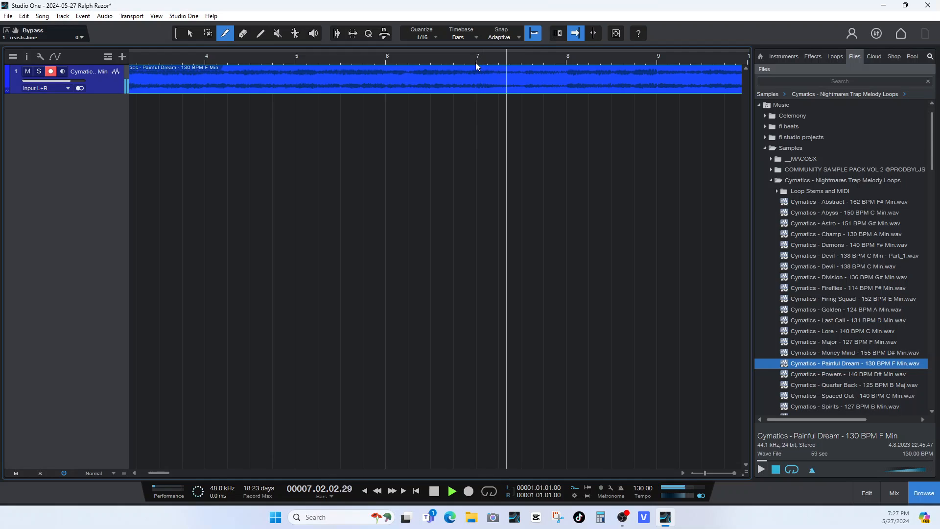
key(space)
click(477, 68)
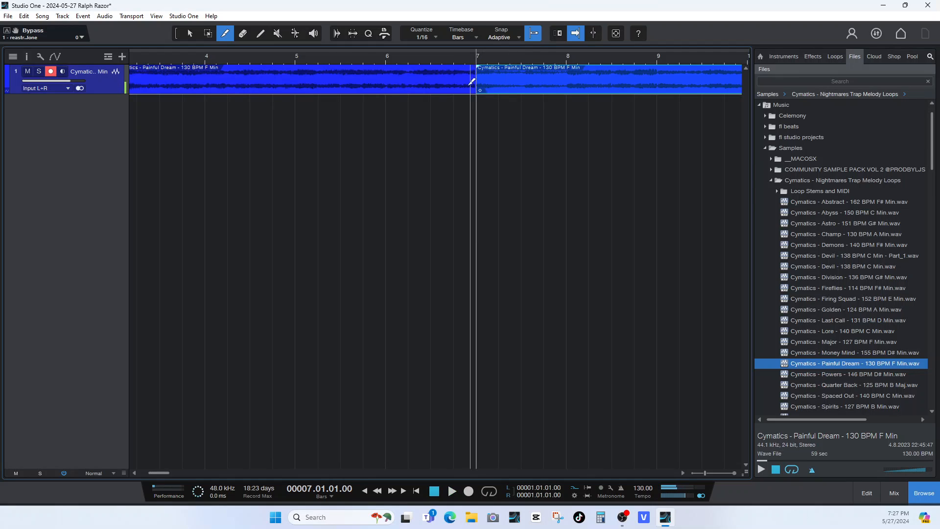
Erase the segment between bars 3 and 7 and move the remaining audio onto a second track starting at bar 3.
click(243, 34)
click(258, 80)
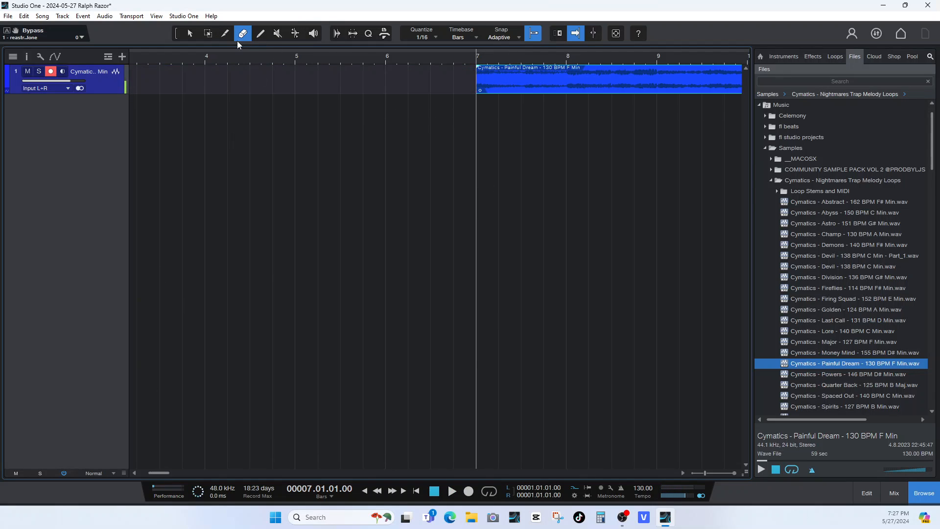
click(191, 34)
drag(504, 73, 155, 205)
drag(166, 472, 159, 475)
mouse_move(382, 109)
mouse_down()
mouse_move(187, 120)
mouse_move(380, 122)
mouse_move(368, 121)
mouse_move(370, 110)
mouse_up()
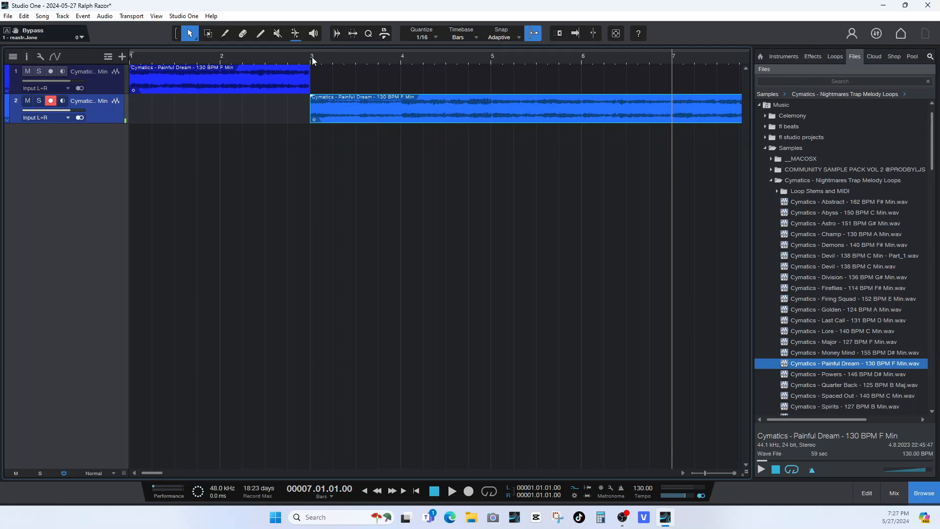
Listen to the second track's clip from bar 3 and split it at bar 5.
click(313, 57)
key(space)
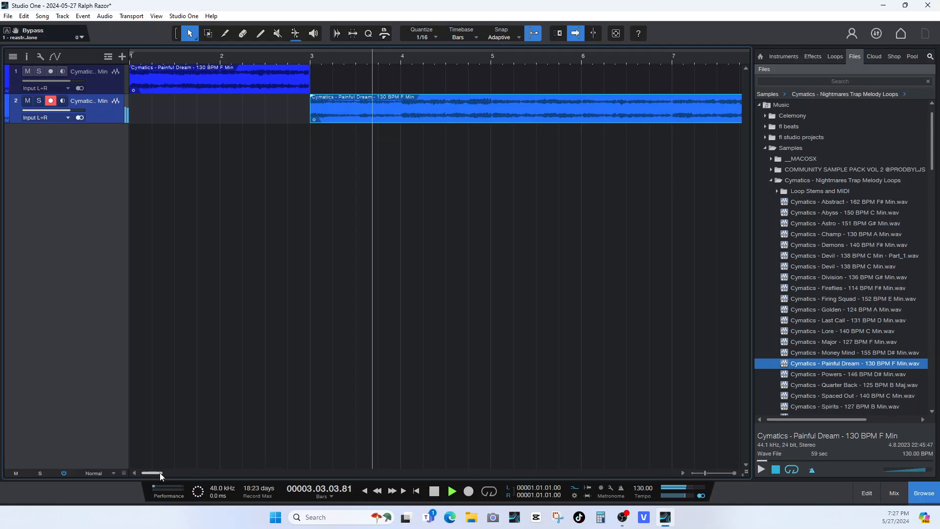
drag(159, 472, 167, 472)
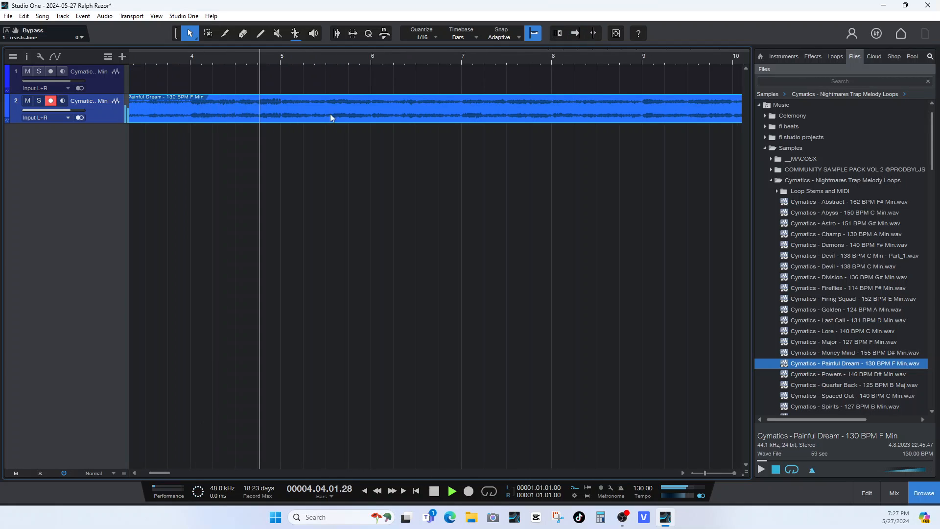
key(space)
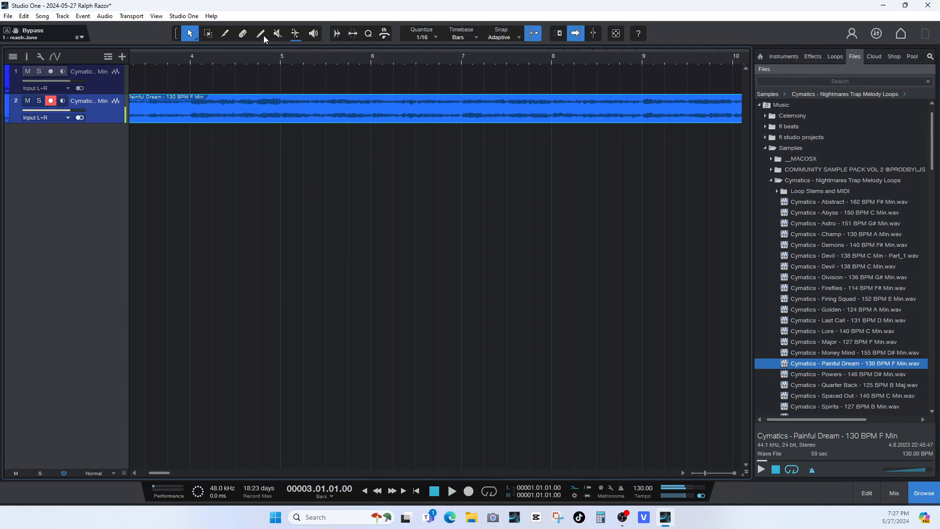
click(227, 34)
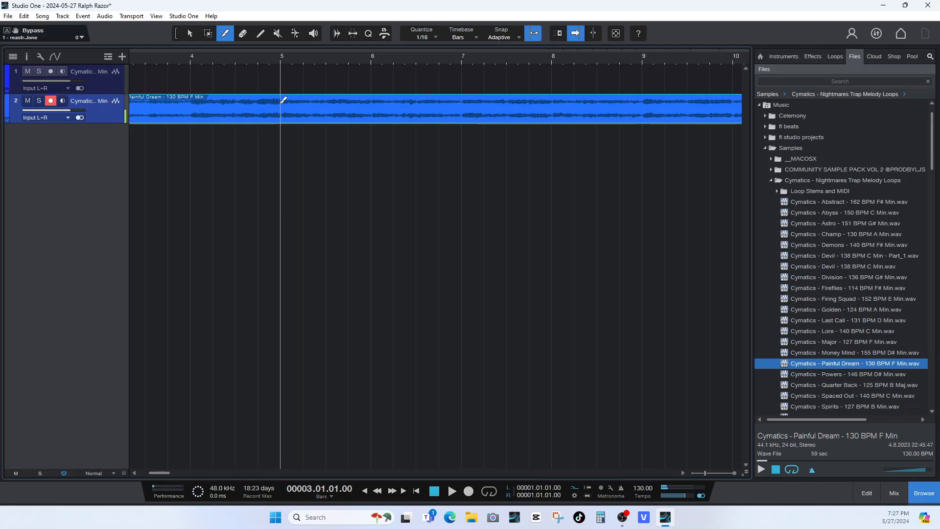
click(282, 100)
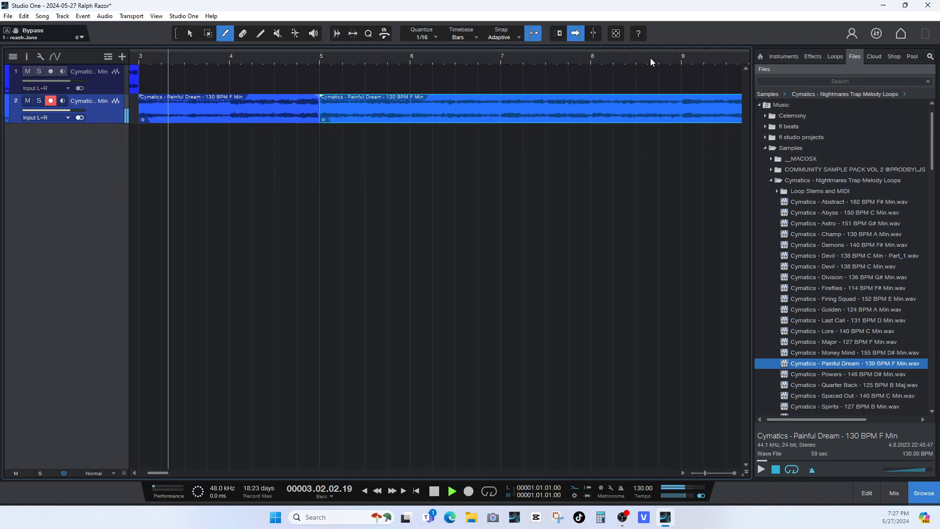
Check the sound around bar 9 and erase all audio after bar 5 on the second track.
click(675, 60)
key(space)
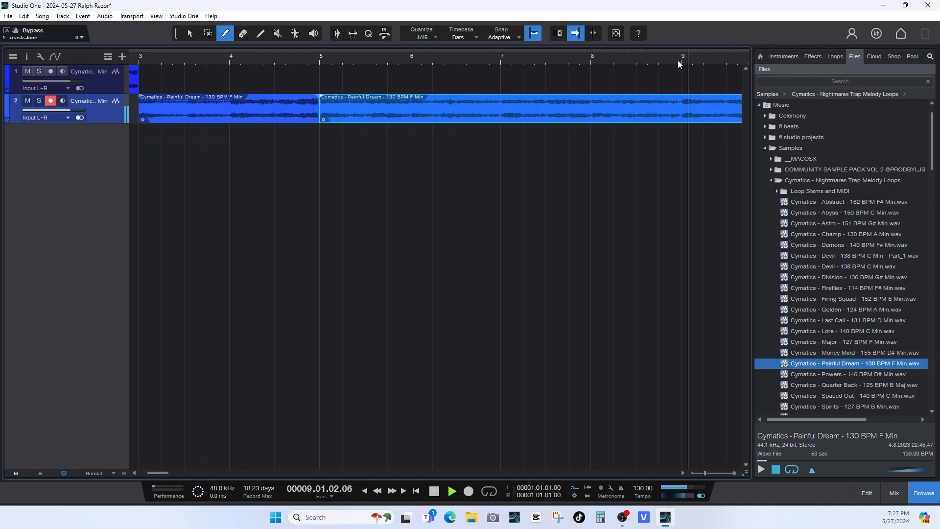
key(space)
click(365, 108)
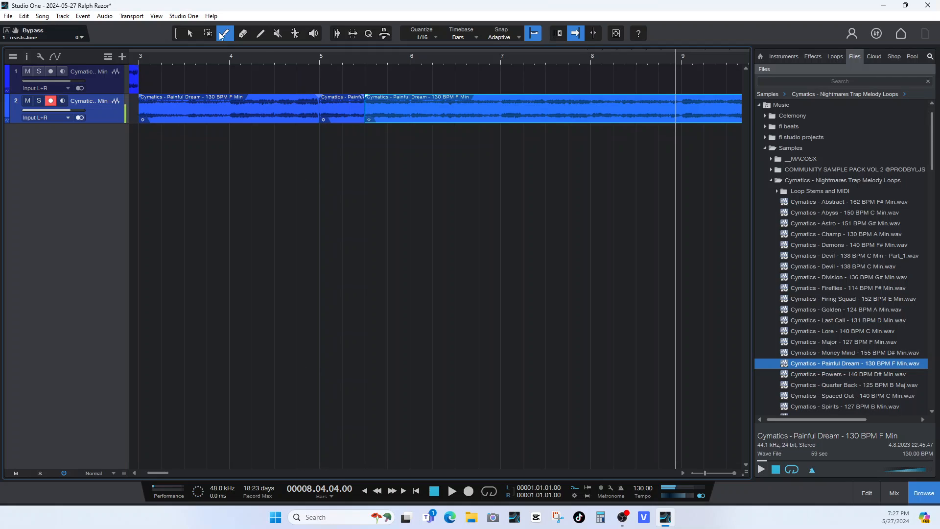
click(243, 34)
click(470, 101)
click(359, 95)
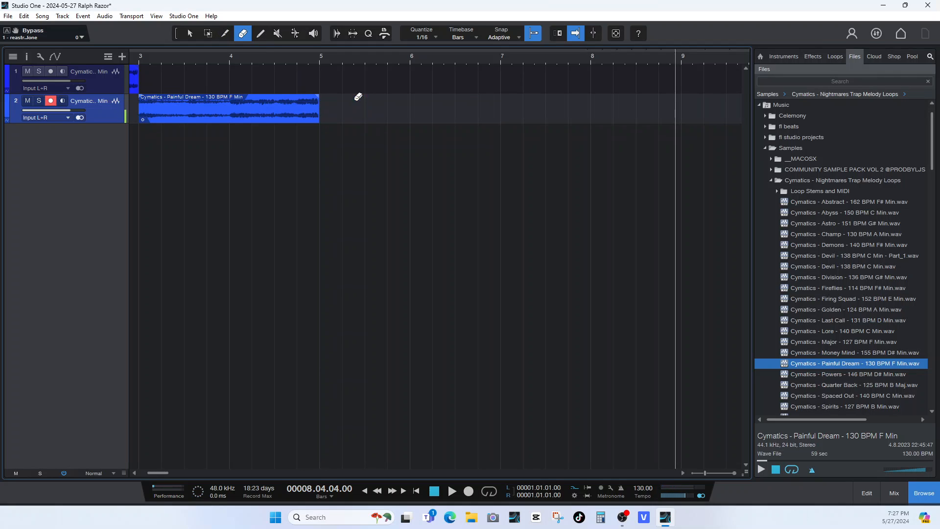
Play the song from the beginning to hear the transition between the two clips.
click(416, 491)
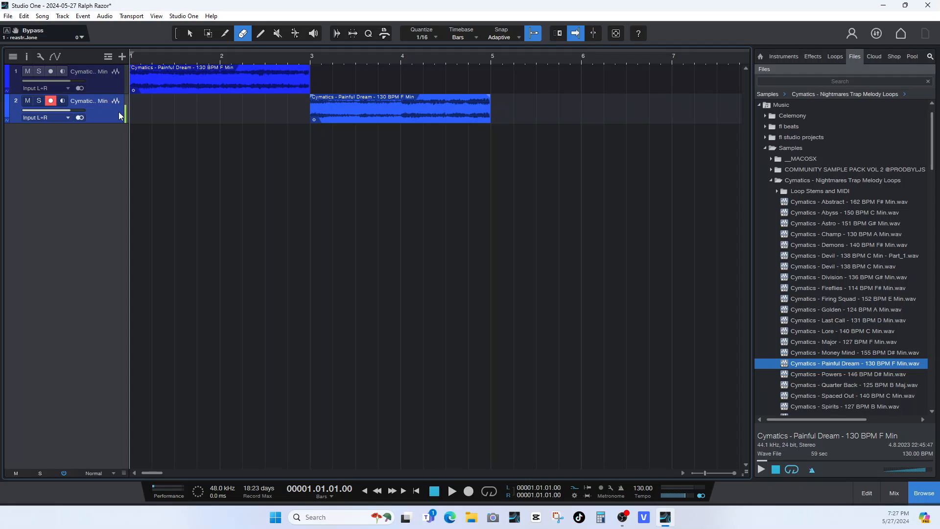
key(space)
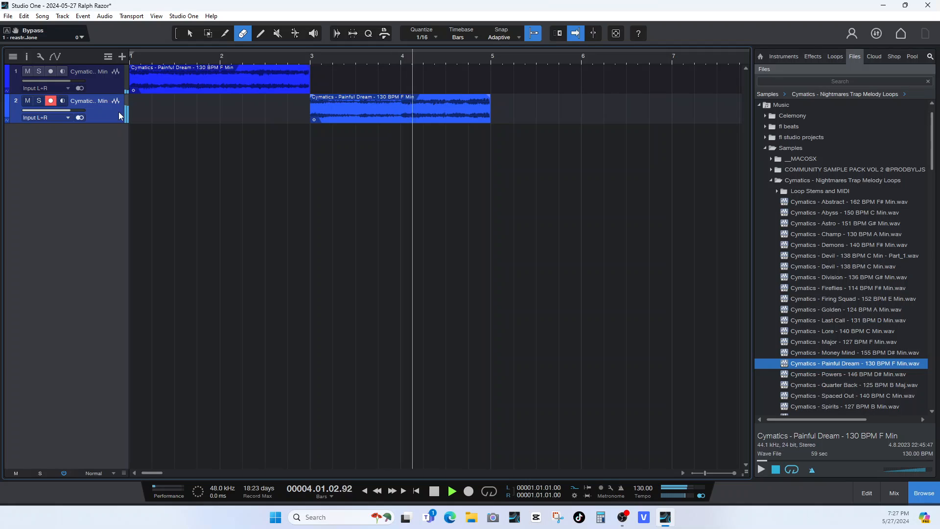
key(space)
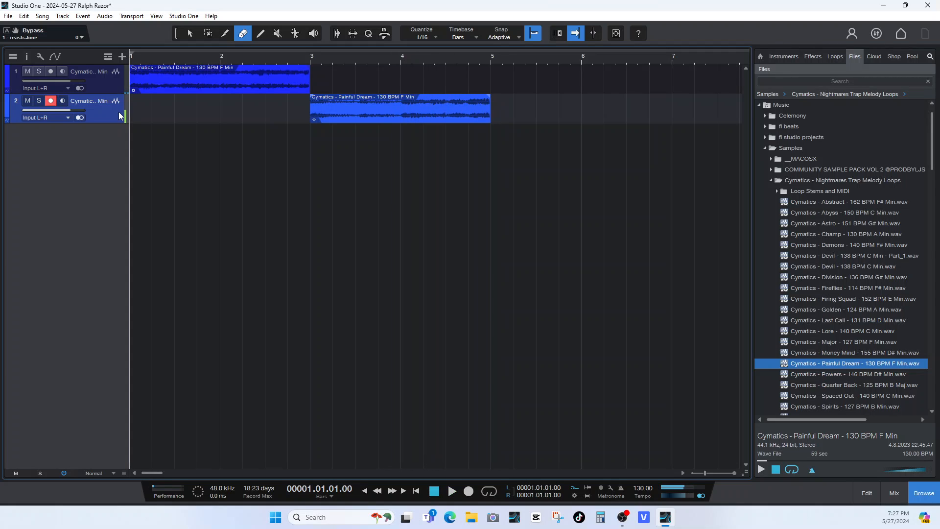
click(42, 15)
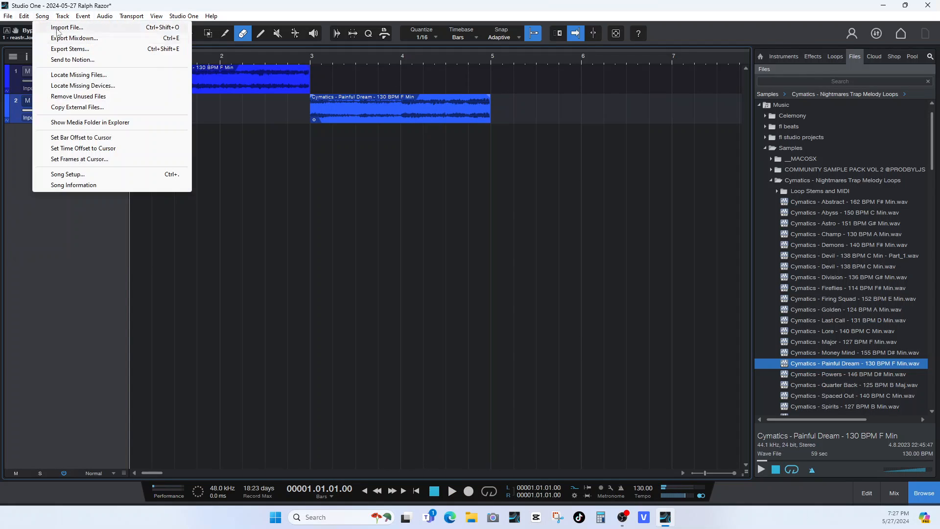
click(446, 99)
key(ctrl+z)
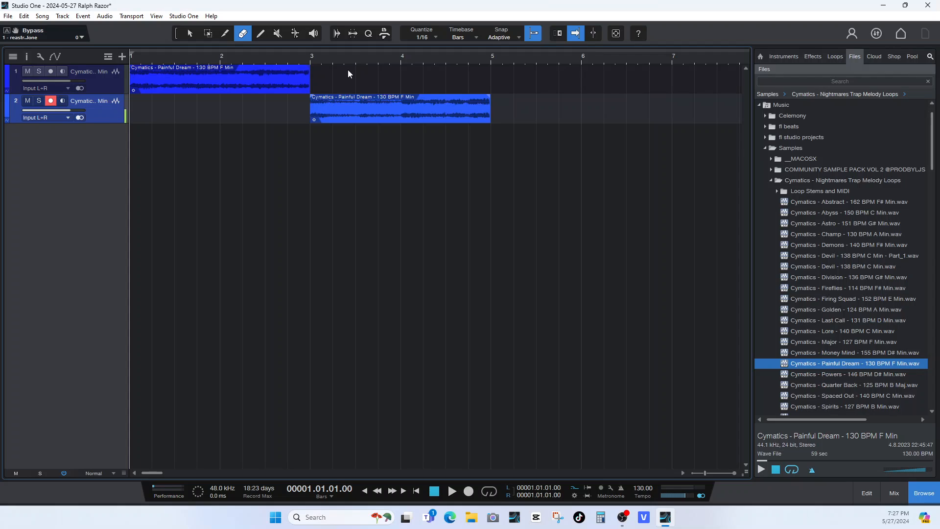
Listen to the end of the second track's clip and apply Create Autofades to it.
click(196, 36)
click(409, 108)
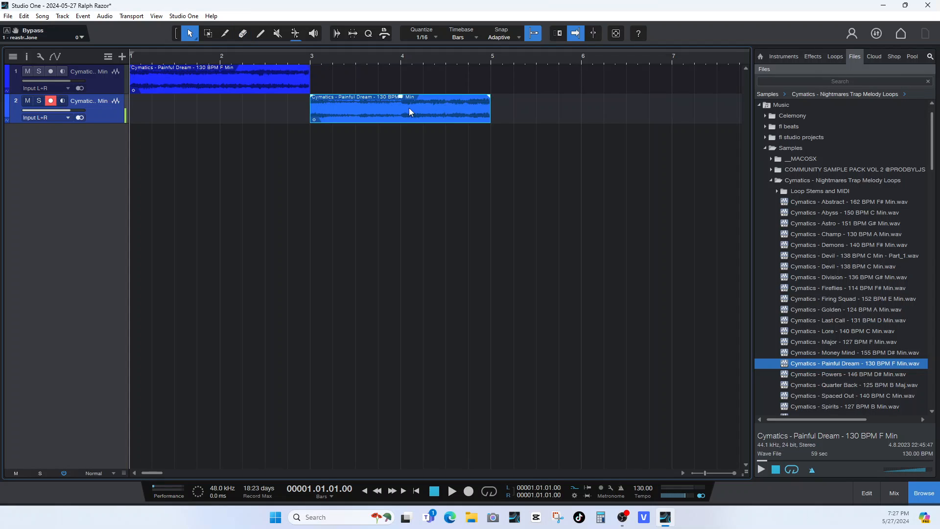
click(459, 63)
key(space)
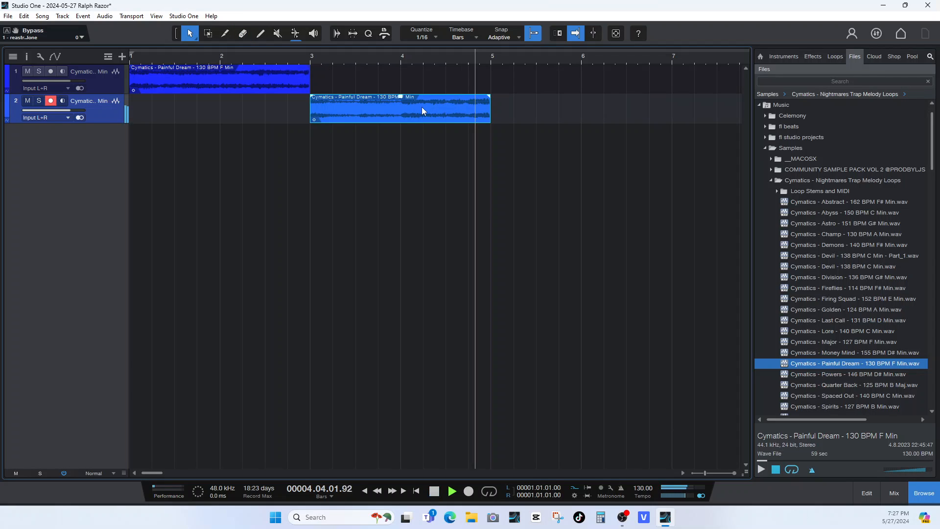
key(space)
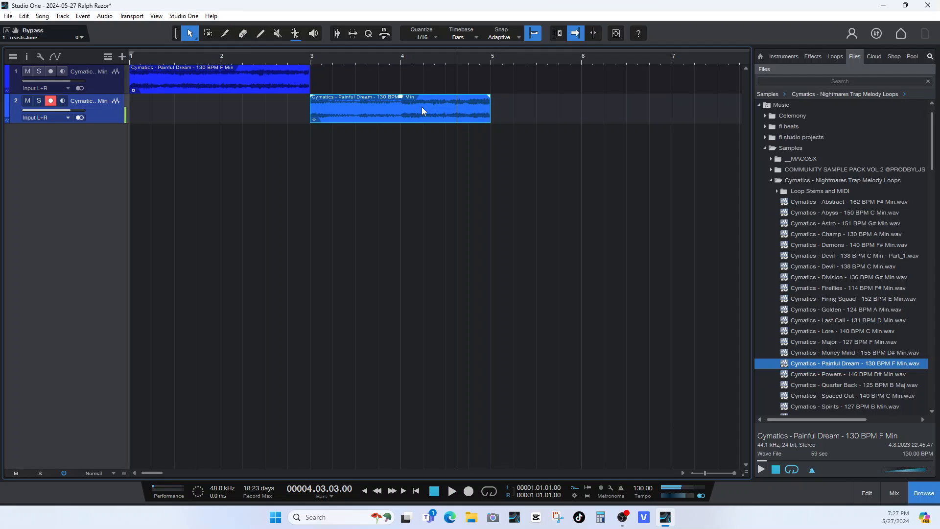
click(24, 15)
mouse_move(72, 18)
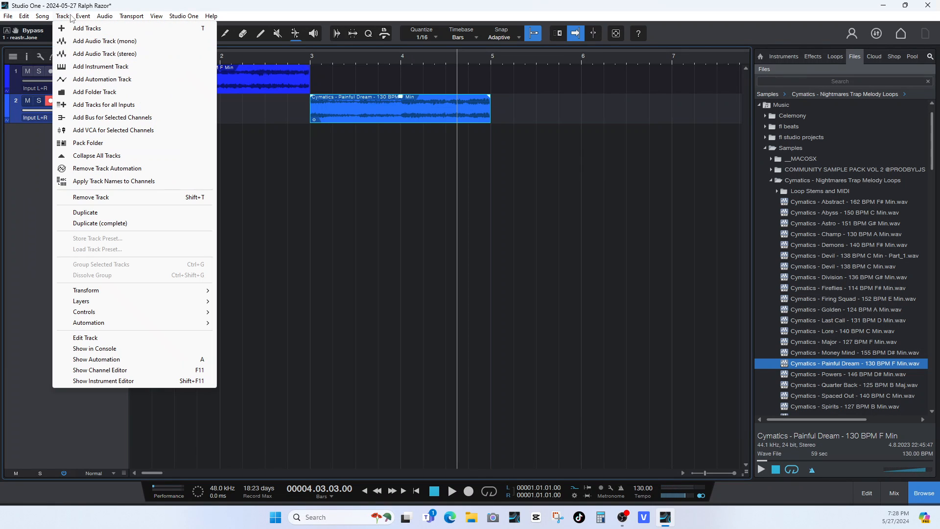
mouse_move(102, 15)
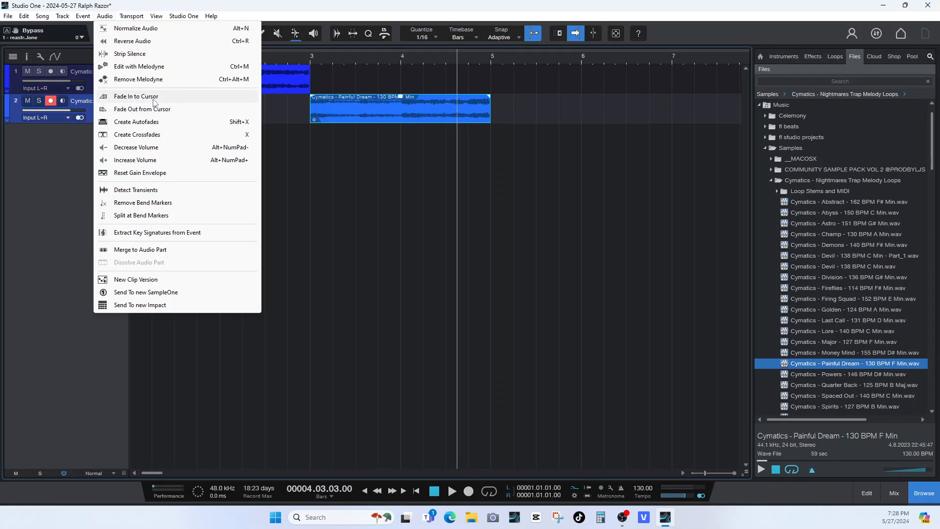
click(142, 123)
Listen to the end of the second track's clip and play the transition into it from just before bar 3.
key(space)
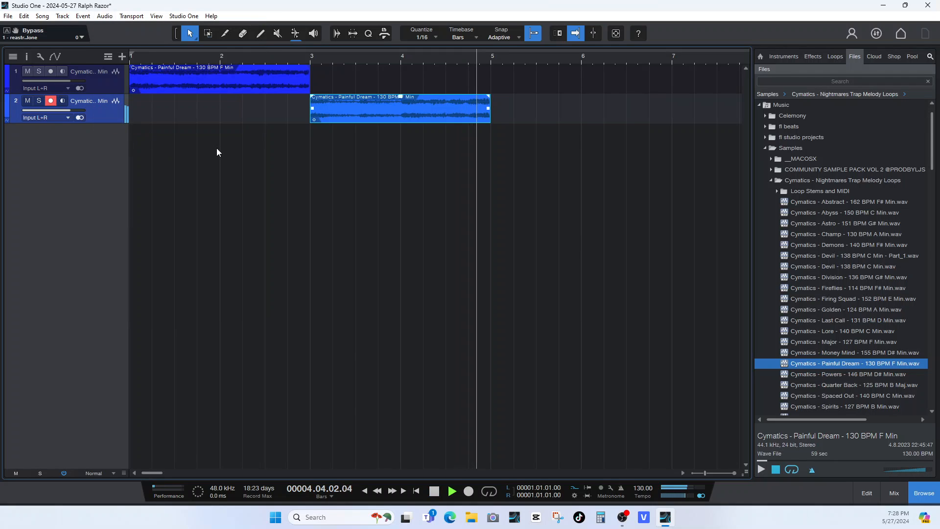
key(space)
click(283, 56)
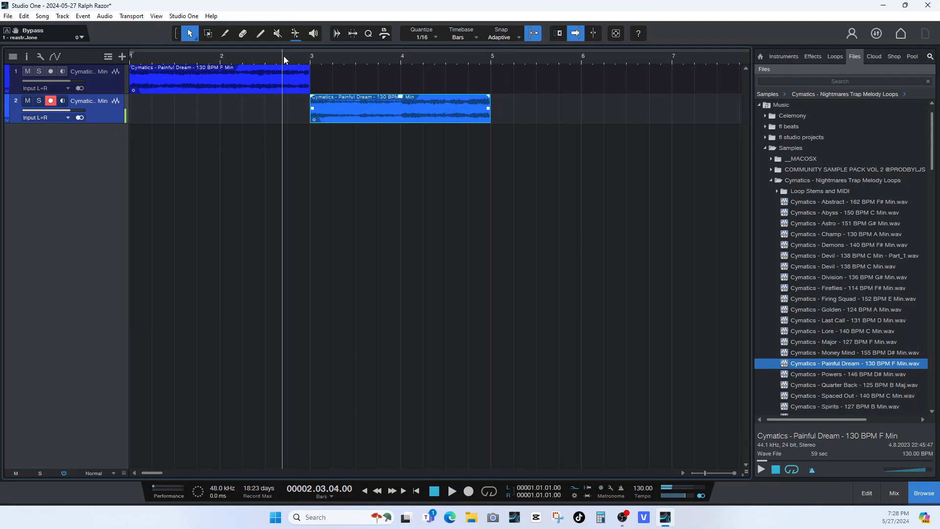
key(space)
Solo the first track, listen to the end of its clip and apply Create Autofades to that clip.
key(space)
click(39, 71)
key(space)
key(space)
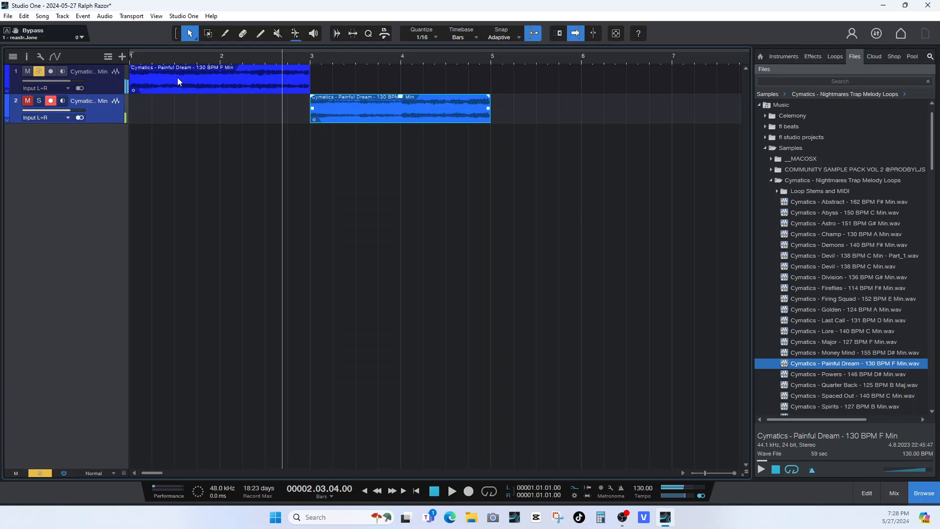
click(177, 78)
click(105, 16)
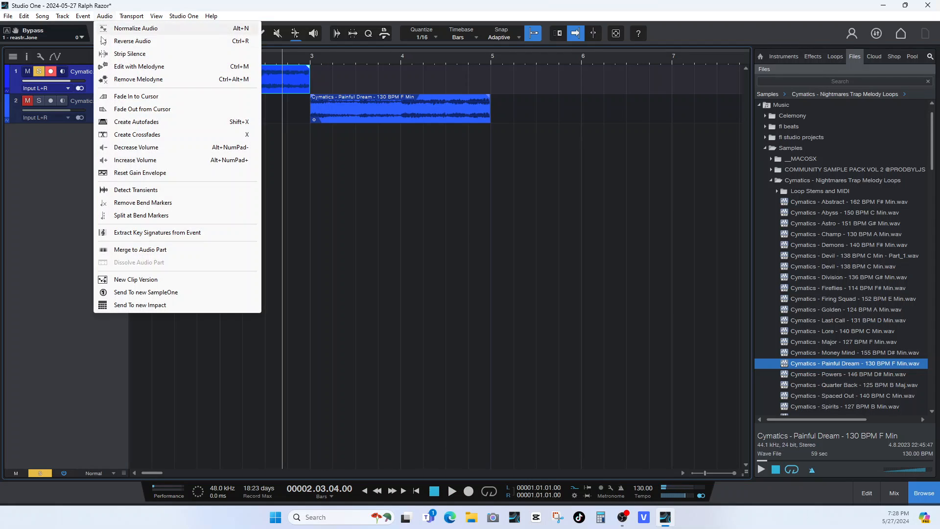
click(120, 123)
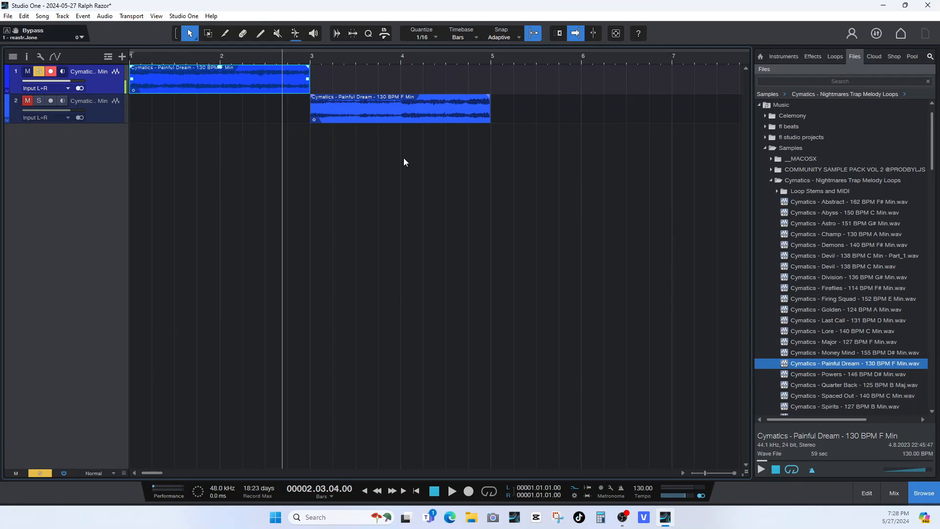
Return the playhead to the song start, then disarm and unsolo the first track.
click(416, 491)
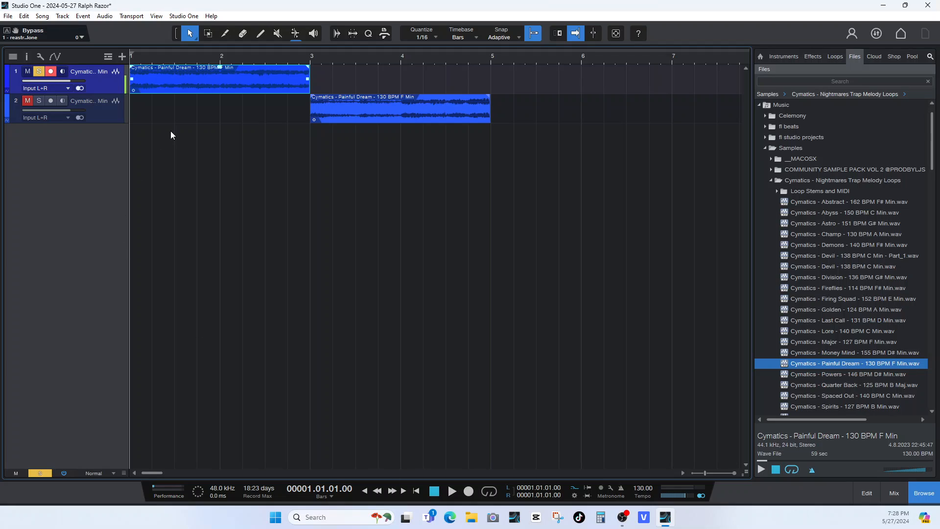
click(50, 71)
click(39, 71)
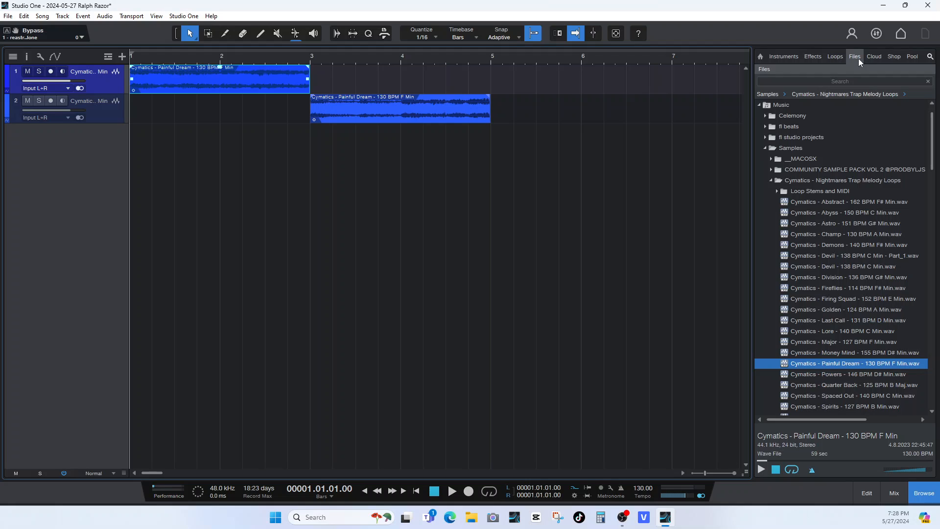
Audition samples in the Hi Hats folder of Drum Kit - 808s and send Hi Hat - Trap Closed Noize Short.wav to a new SampleOne.
click(771, 180)
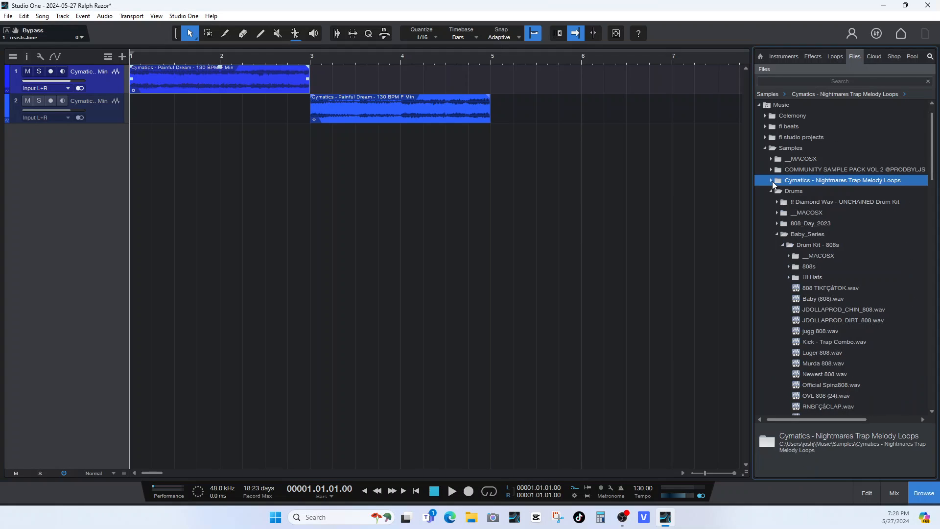
double_click(802, 279)
click(819, 310)
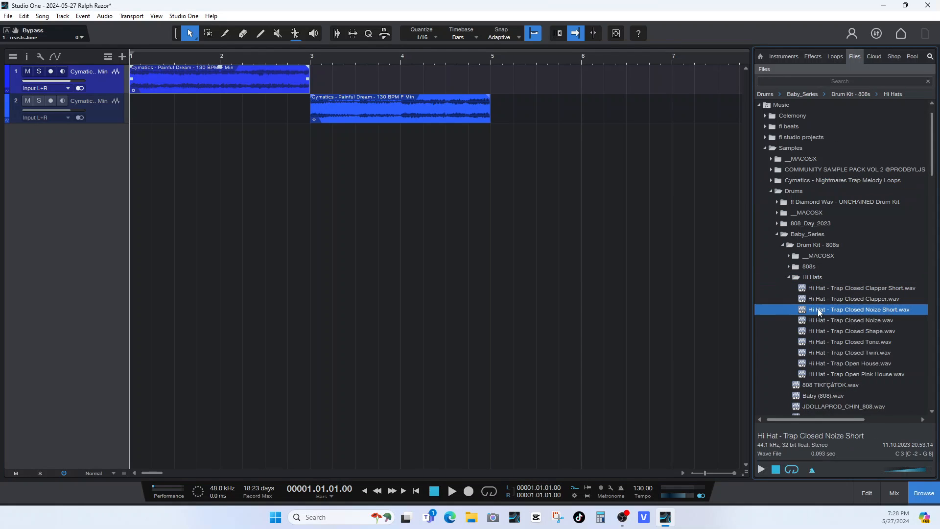
click(762, 470)
click(817, 355)
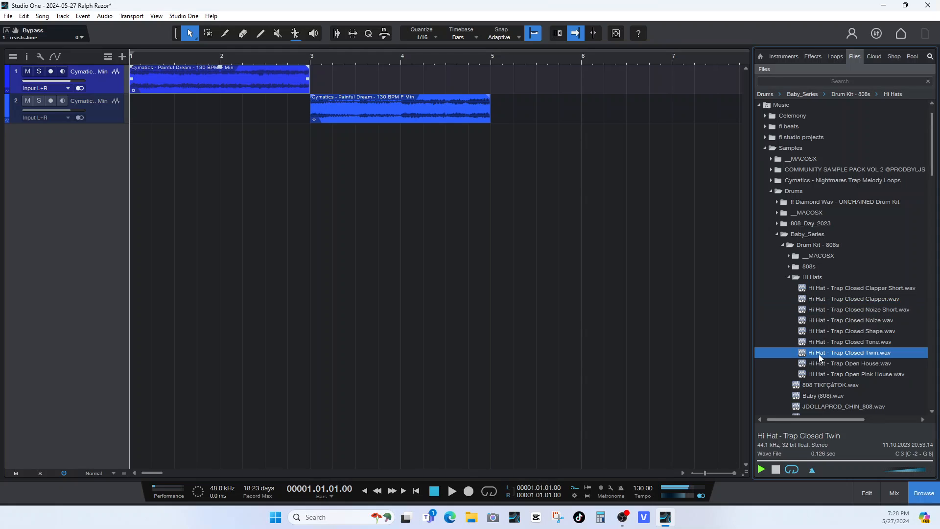
click(821, 361)
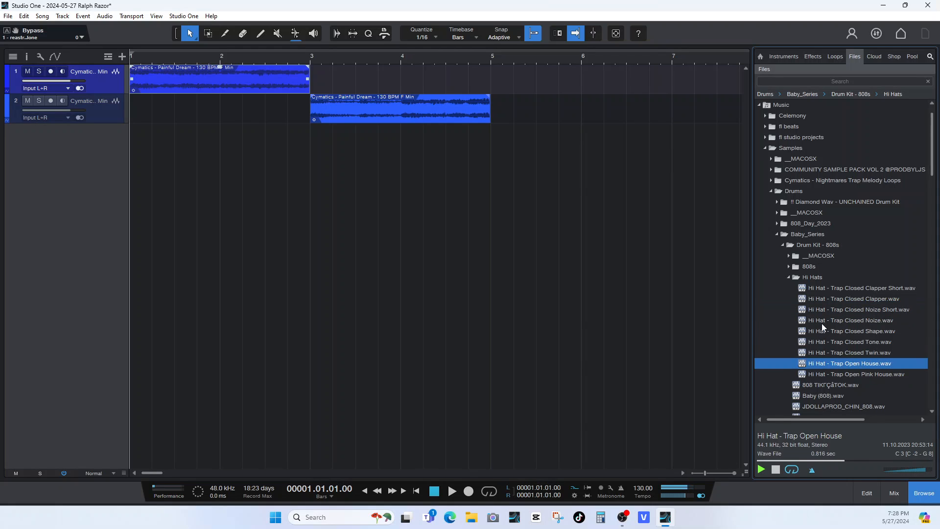
click(823, 320)
click(825, 310)
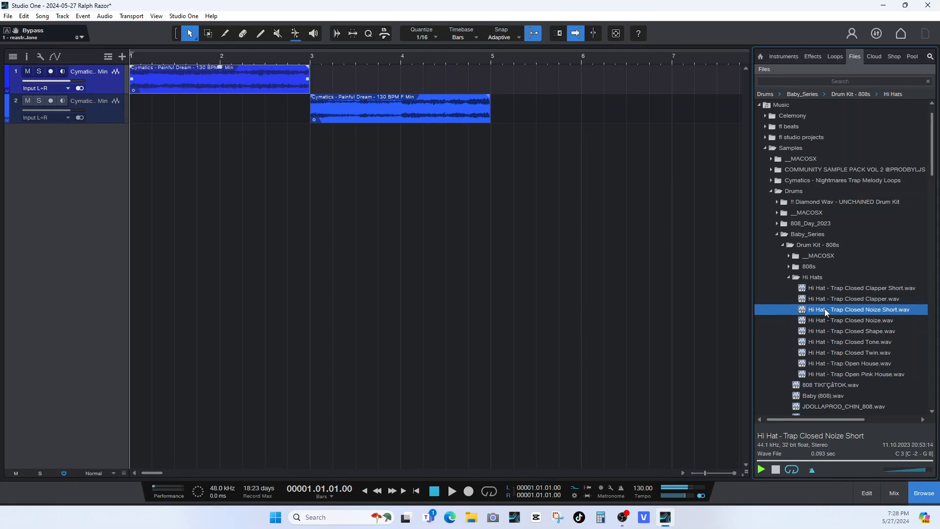
right_click(825, 309)
click(864, 327)
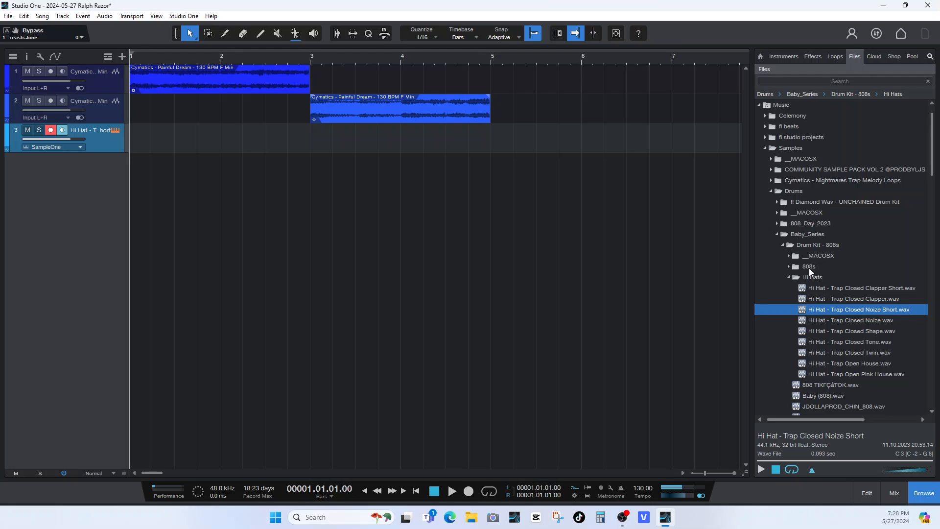
Audition the samples in the 808s folder and send Aural (808).wav to a new SampleOne.
click(809, 267)
click(807, 289)
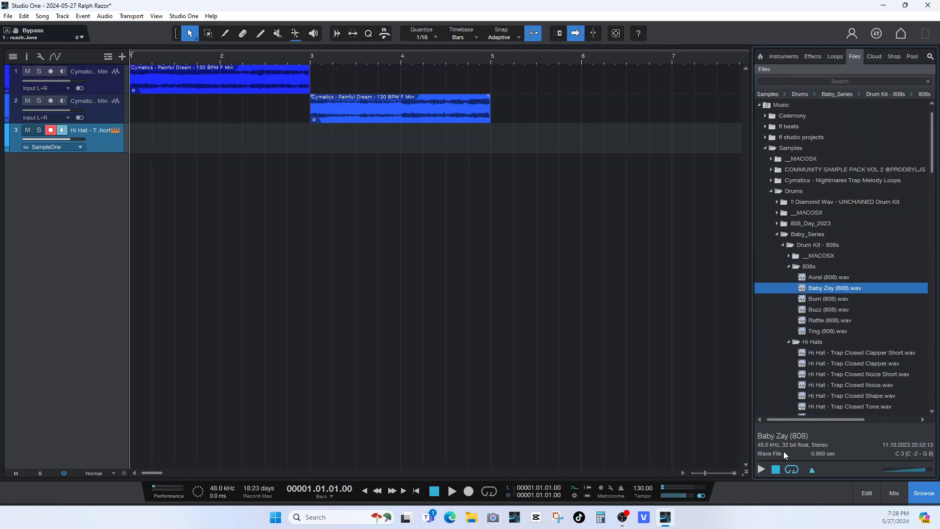
click(818, 278)
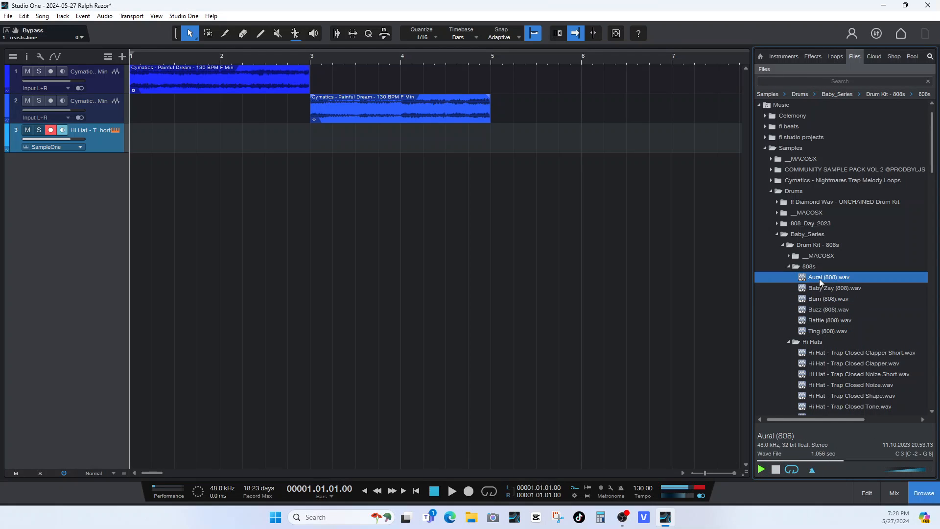
click(827, 310)
click(818, 320)
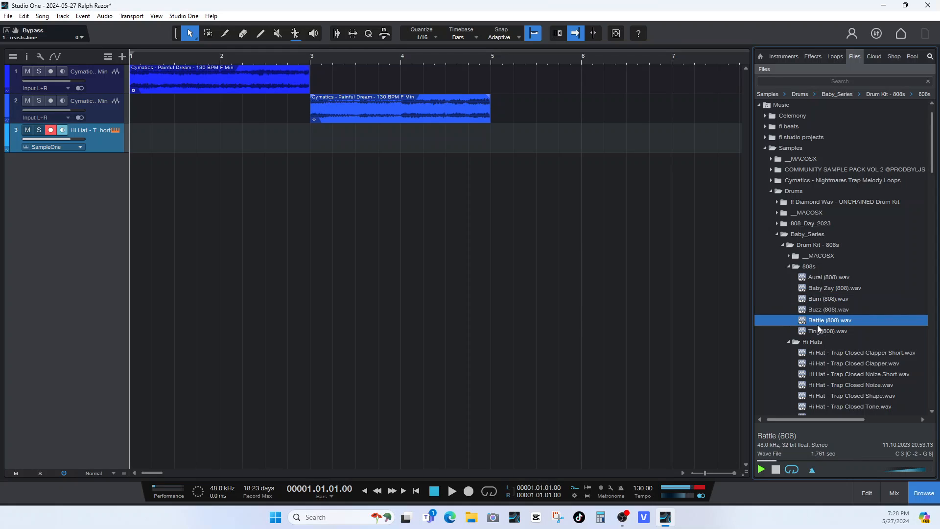
click(818, 332)
click(823, 322)
click(816, 279)
right_click(823, 279)
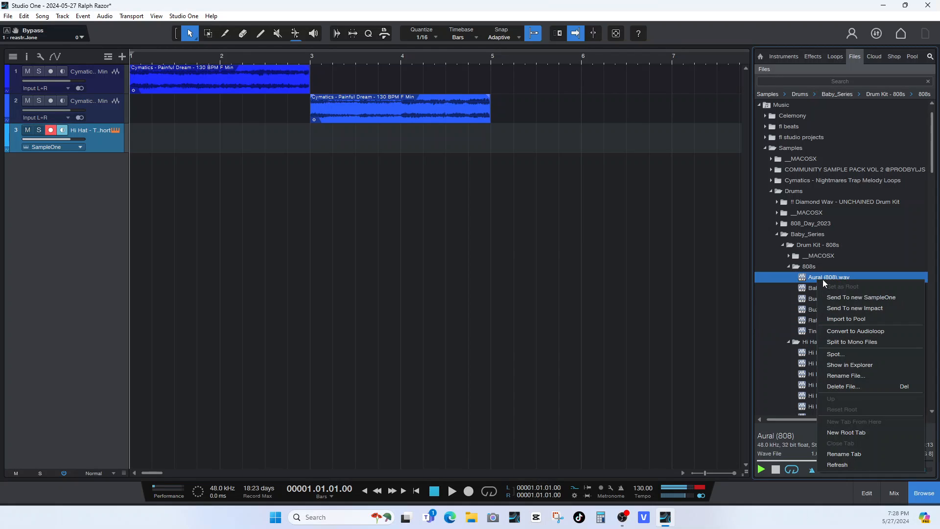
click(834, 296)
Collapse the 808s and Hi Hats folders, audition Kick - Trap Combo.wav and send it to a new SampleOne.
click(789, 267)
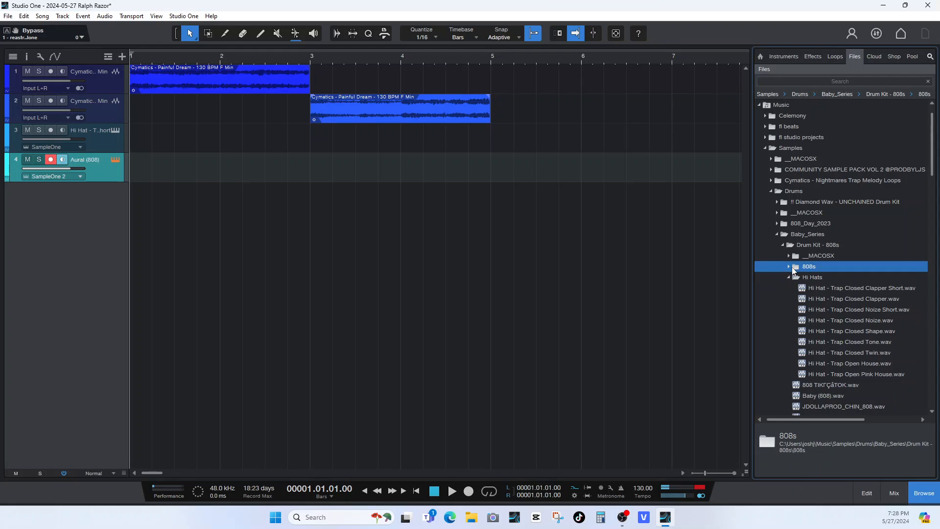
click(789, 278)
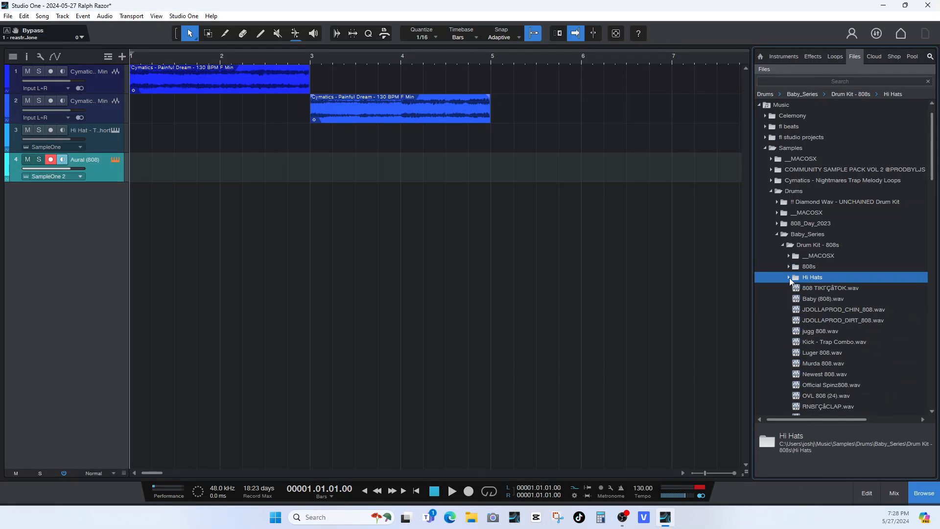
click(809, 331)
click(810, 342)
click(762, 470)
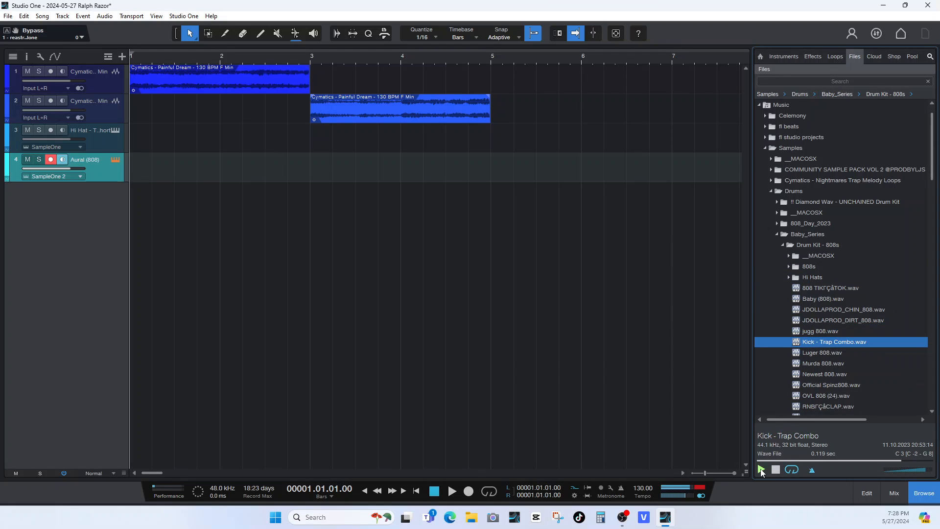
right_click(826, 342)
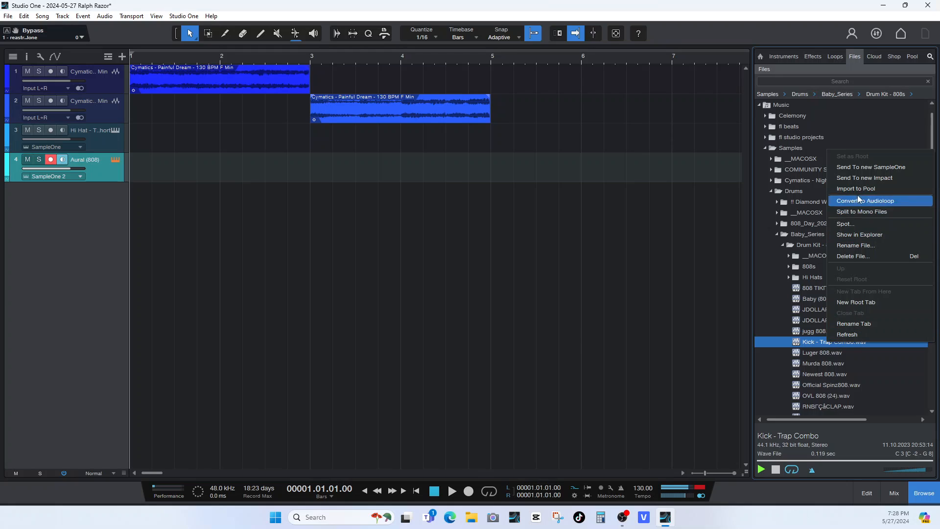
click(870, 167)
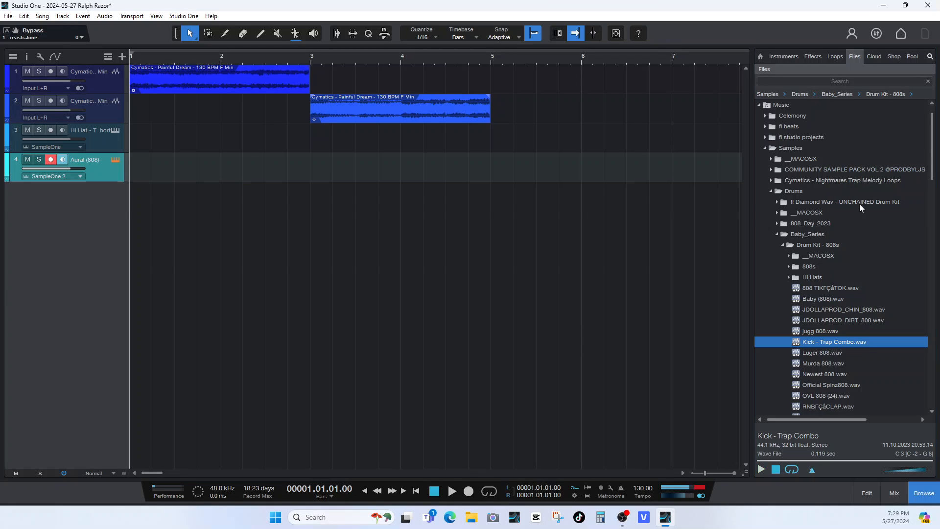
Audition claps in the Drum Kit - Metro Boomin 21 Savage folder and send BOOMIN CLAP 2.wav to a new SampleOne.
click(810, 286)
click(761, 469)
scroll(827, 363, down, 2)
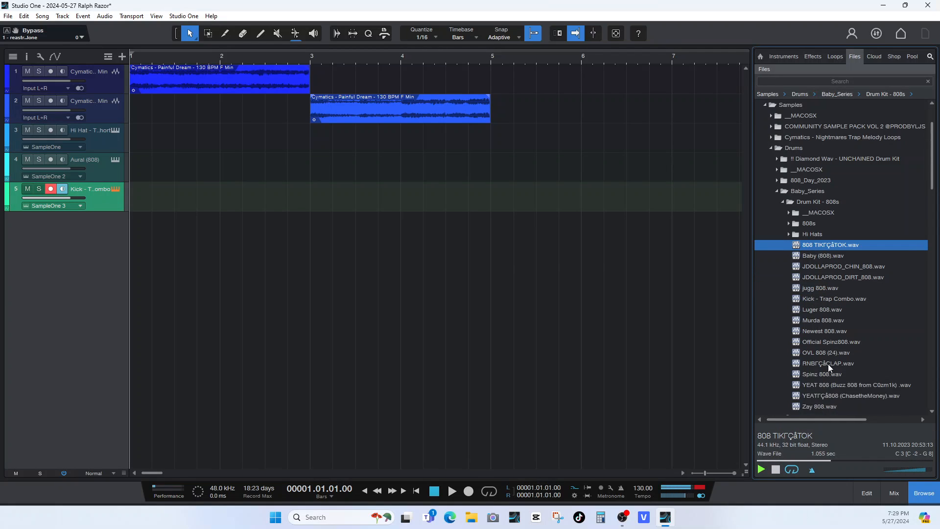
scroll(827, 363, down, 5)
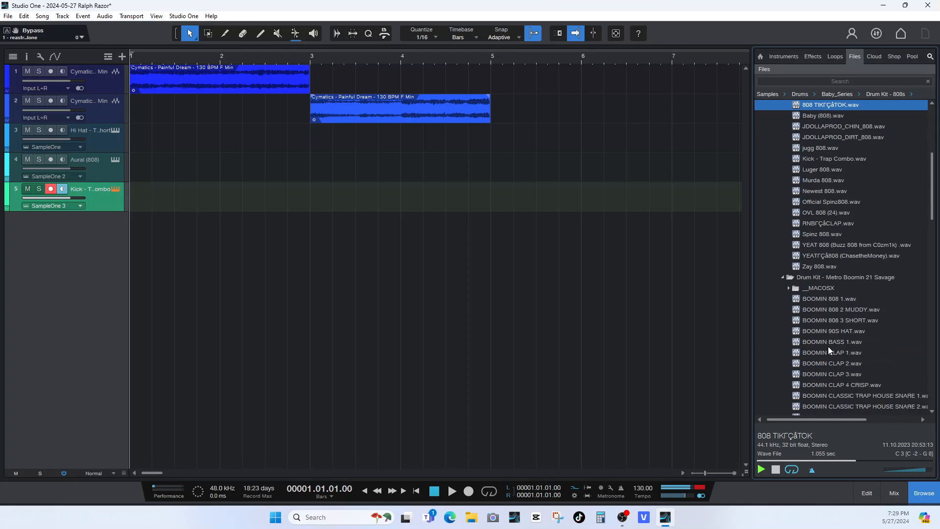
click(828, 347)
key(Down)
key(Down)
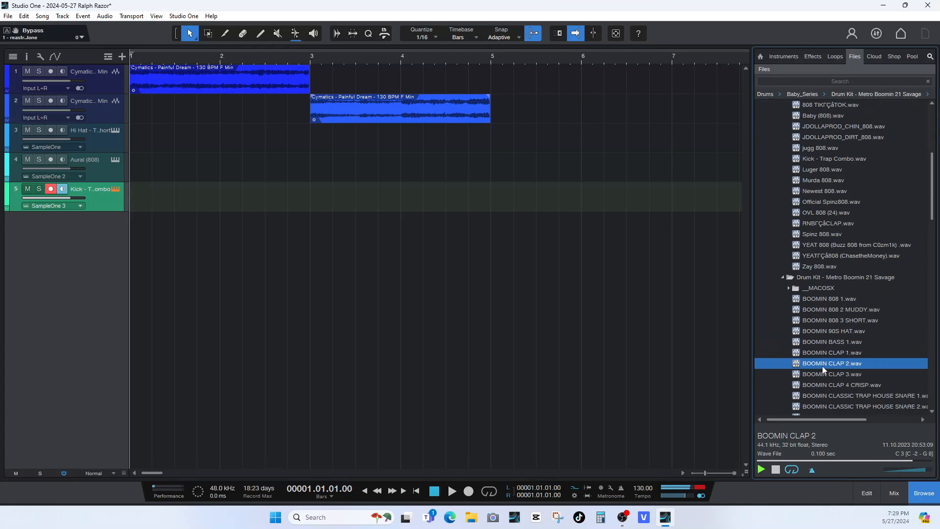
right_click(823, 366)
click(842, 192)
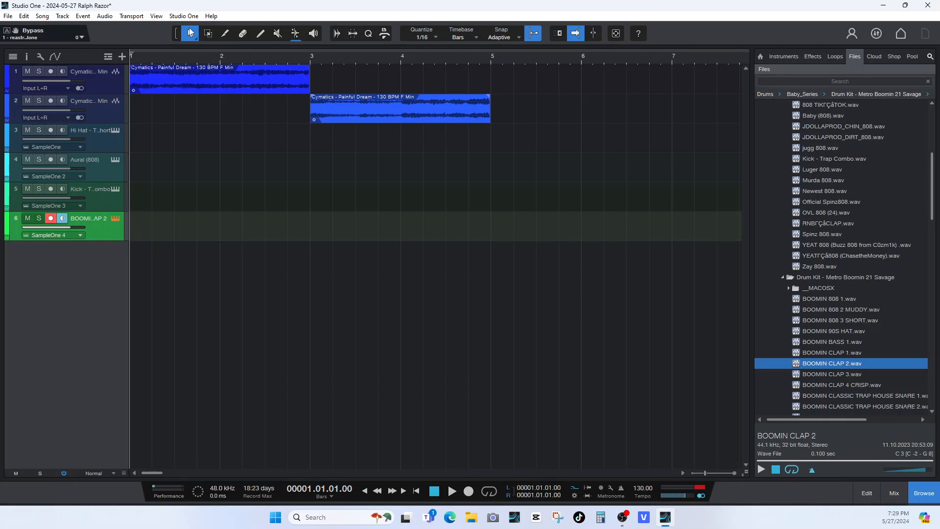
Draw empty parts about one bar long at bar 1 on the clap, kick, 808 and hi-hat tracks.
click(260, 33)
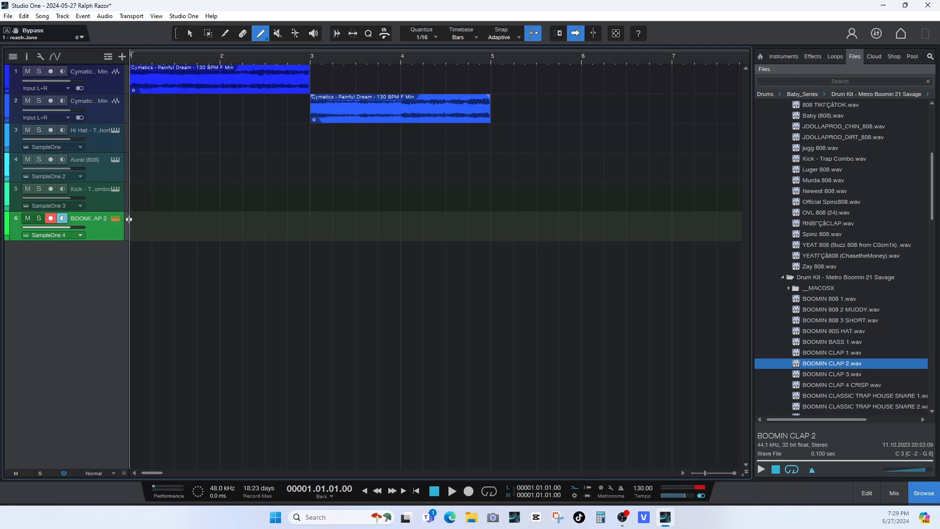
drag(134, 217, 178, 218)
drag(226, 224, 220, 221)
mouse_move(134, 191)
mouse_down()
mouse_move(218, 191)
mouse_move(211, 189)
mouse_up()
mouse_move(144, 167)
mouse_down()
mouse_move(142, 174)
mouse_move(225, 164)
mouse_up()
drag(135, 136, 234, 141)
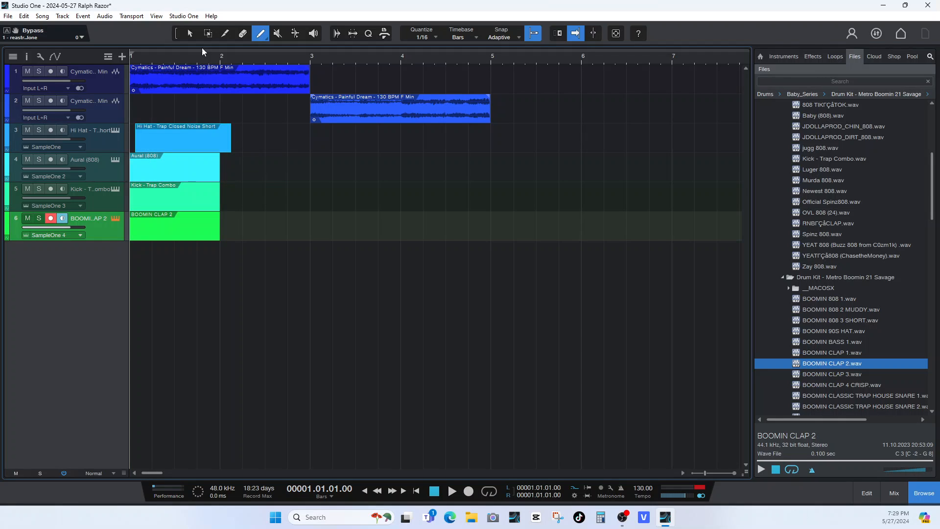
Move the hi-hat part to start at bar 1 and trim its end to bar 2.
click(191, 33)
drag(169, 142, 163, 143)
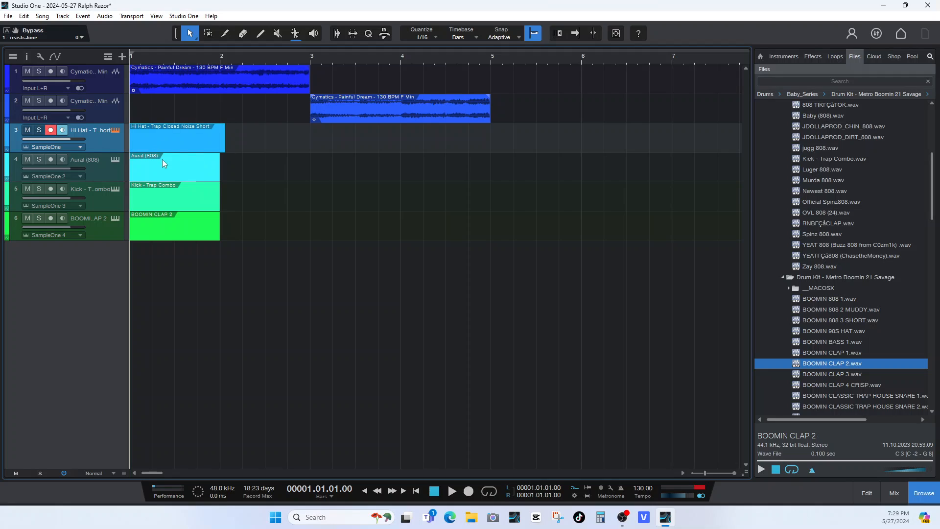
drag(228, 147, 220, 147)
Open the hi-hat part for note editing and draw a one-bar C3 note from bar 1 to bar 2.
double_click(162, 134)
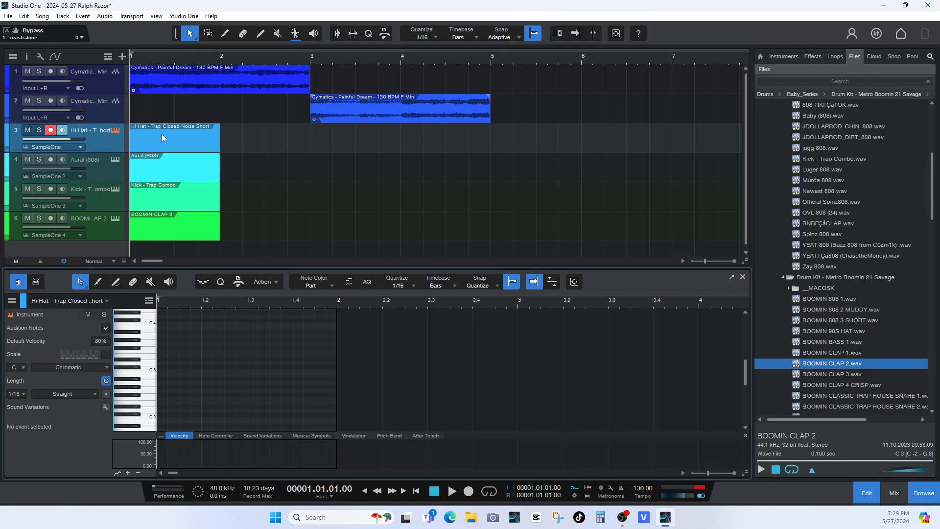
click(115, 282)
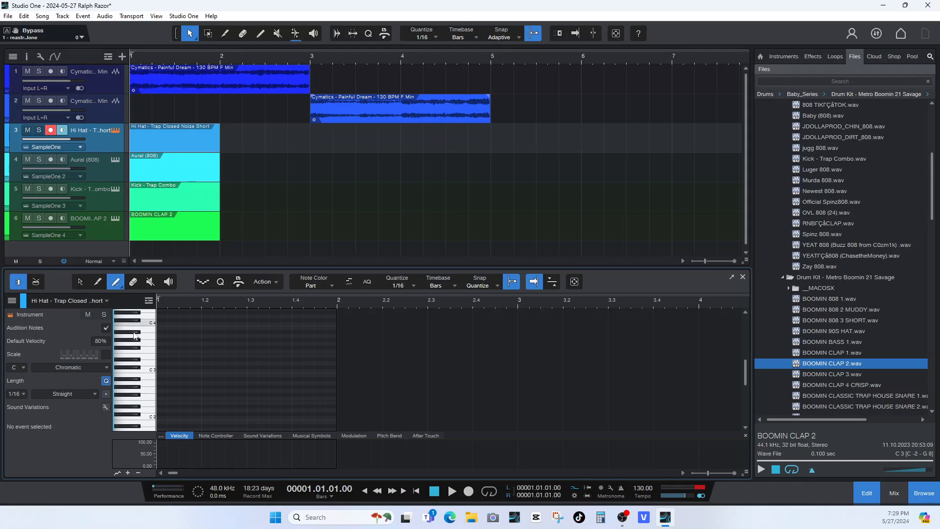
drag(159, 370, 339, 370)
Split the one-bar C3 hi-hat note into eight consecutive eighth notes and play the pattern back with the loop.
click(98, 282)
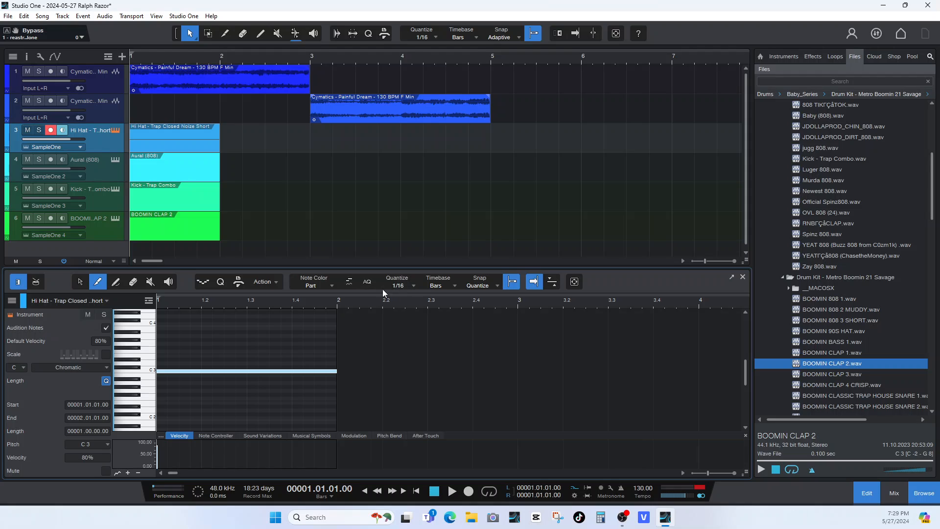
click(179, 371)
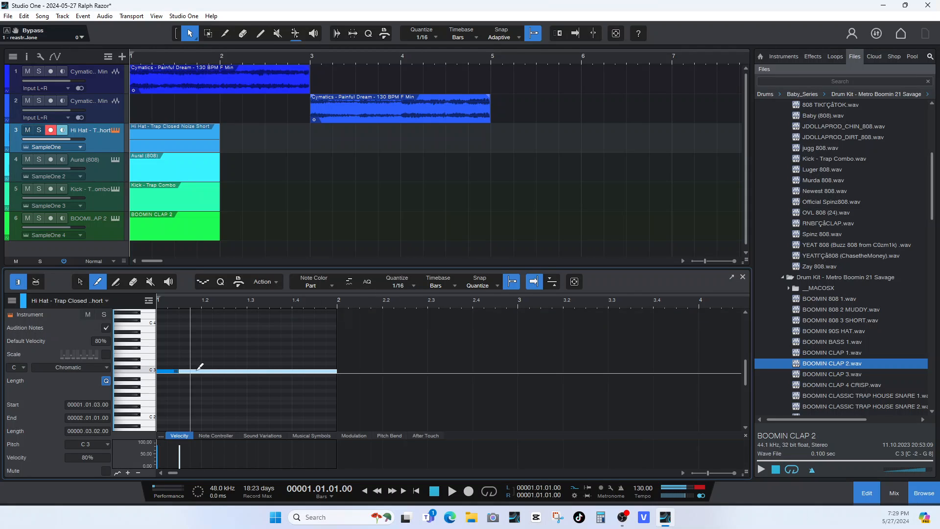
click(201, 371)
click(224, 371)
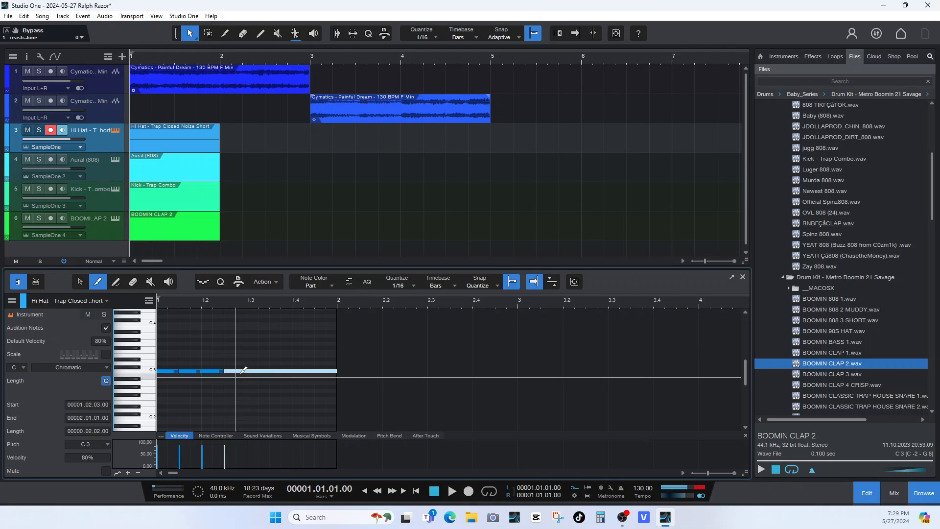
click(248, 371)
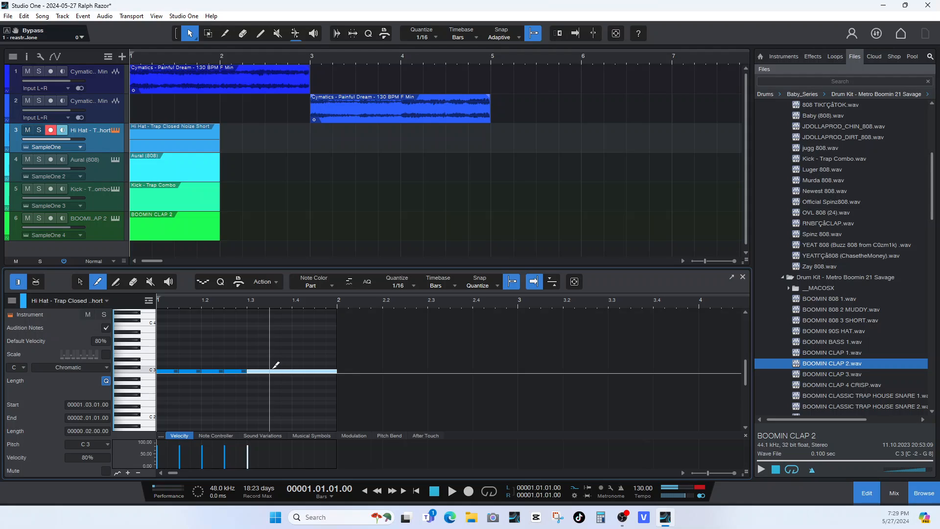
click(270, 370)
click(292, 370)
click(315, 370)
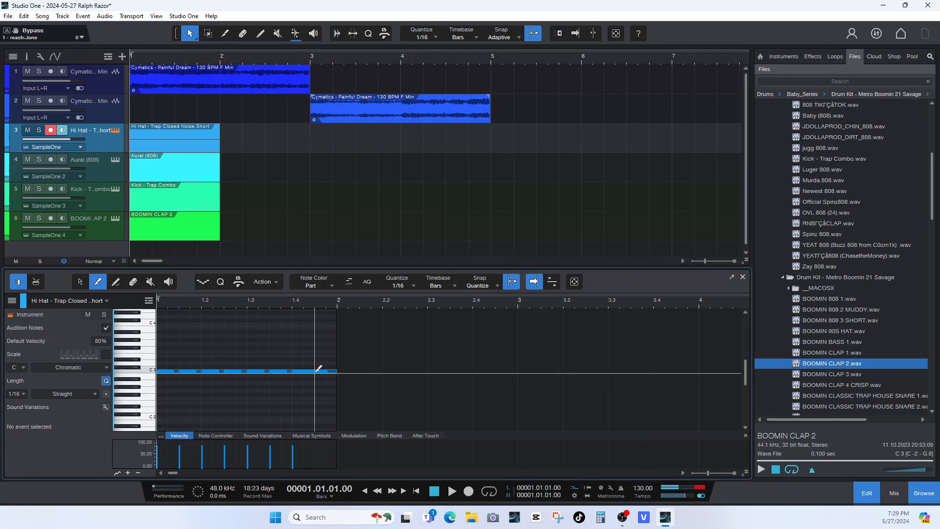
key(f)
key(space)
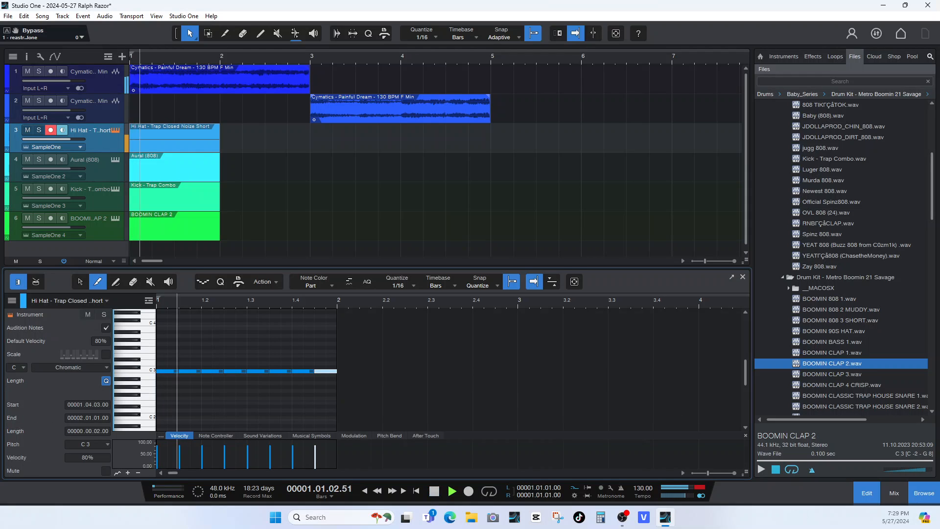
key(space)
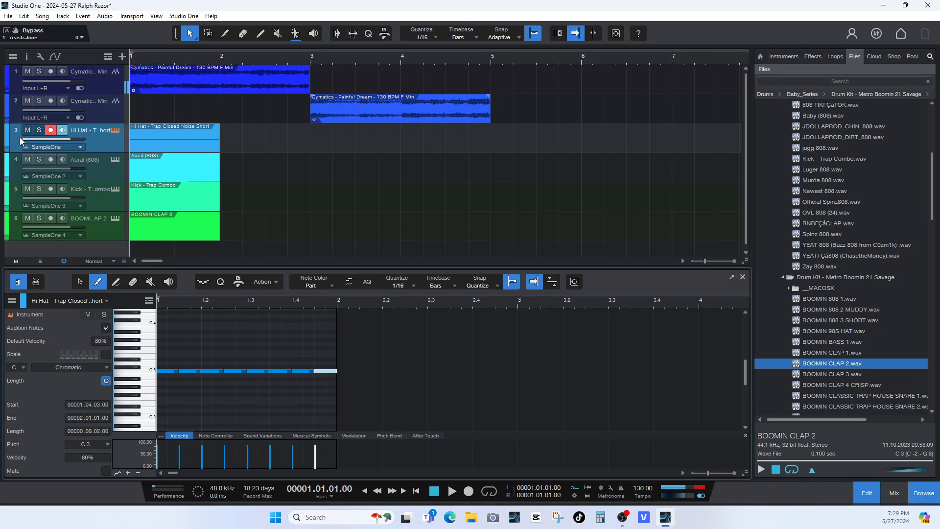
Switch note editing to the BOOMIN CLAP 2 part, draw a sixteenth C3 note at 1.3 and play it back.
click(93, 300)
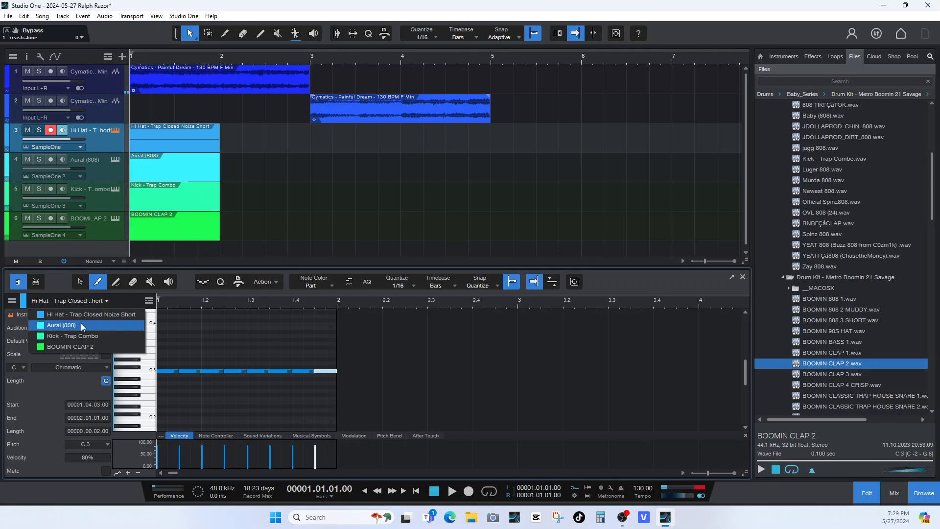
click(72, 348)
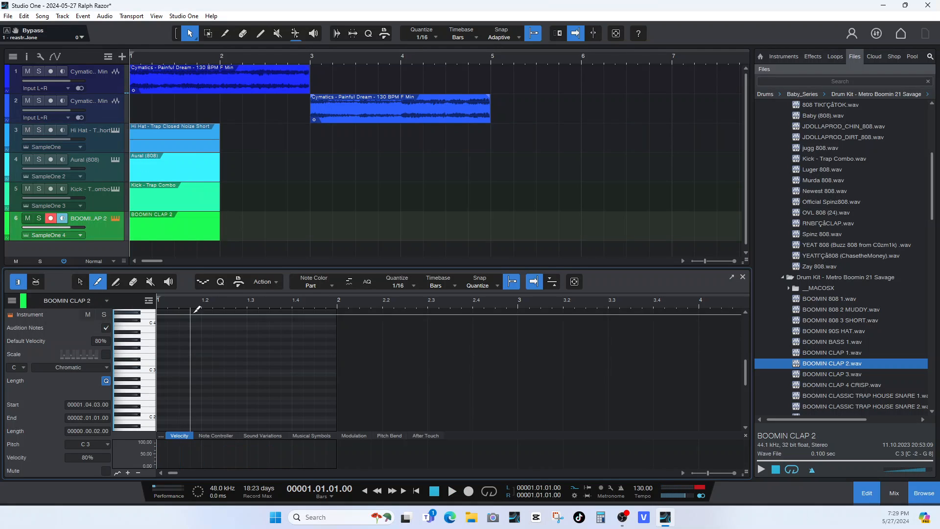
click(249, 368)
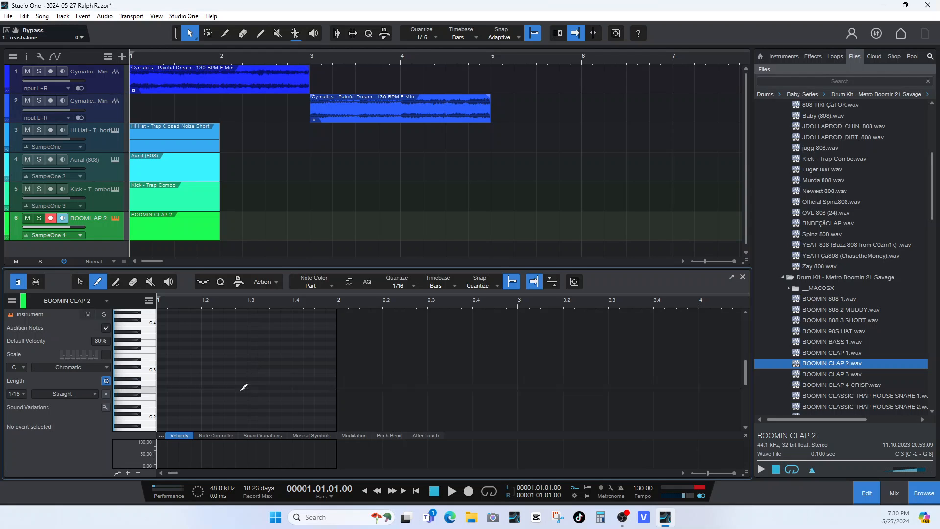
click(118, 283)
click(249, 370)
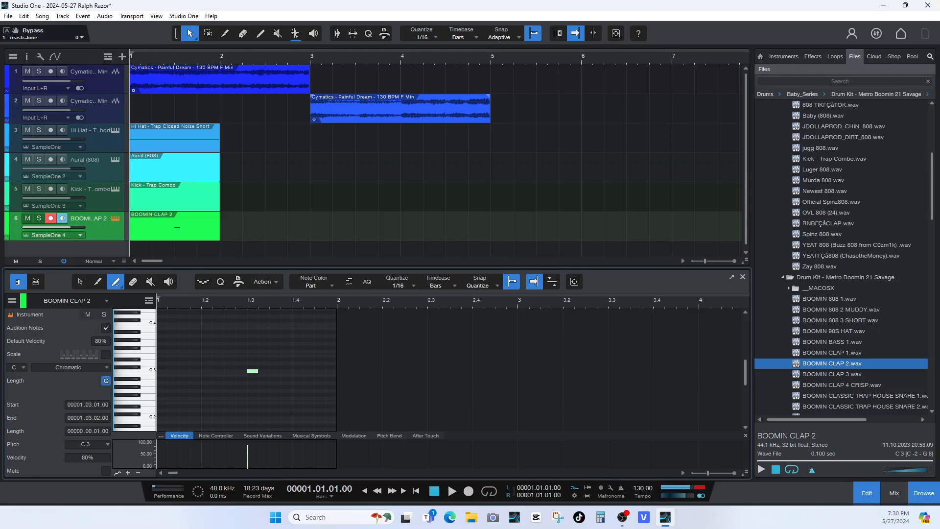
key(space)
key(space)
Draw sixteenth kick notes in the Kick - Trap Combo part: C3 at 1.1 and C#3 at 1.2.3, 1.3 and 1.4, checking by playback.
click(139, 196)
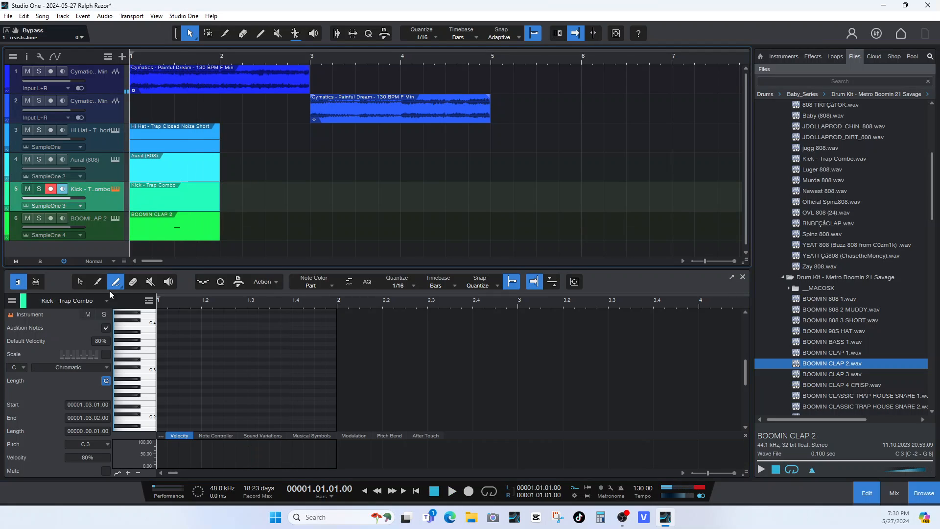
click(159, 371)
key(space)
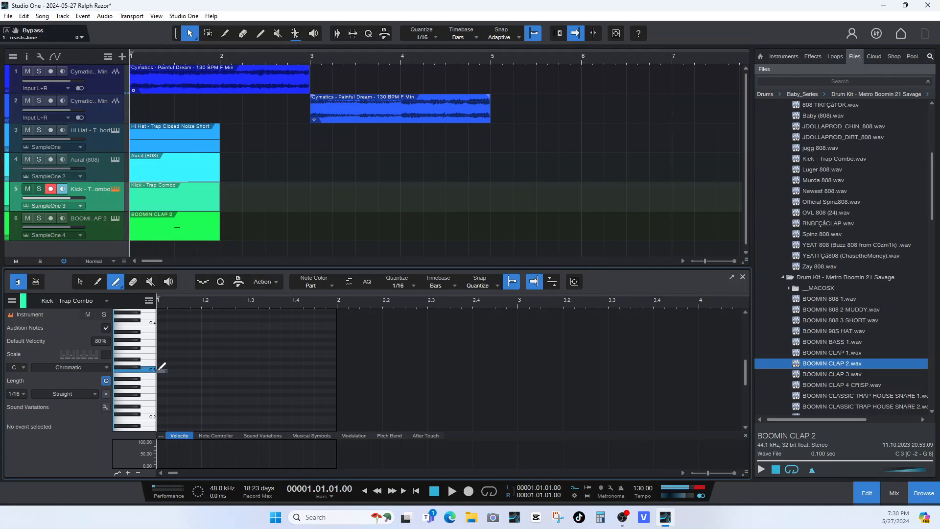
key(space)
click(227, 367)
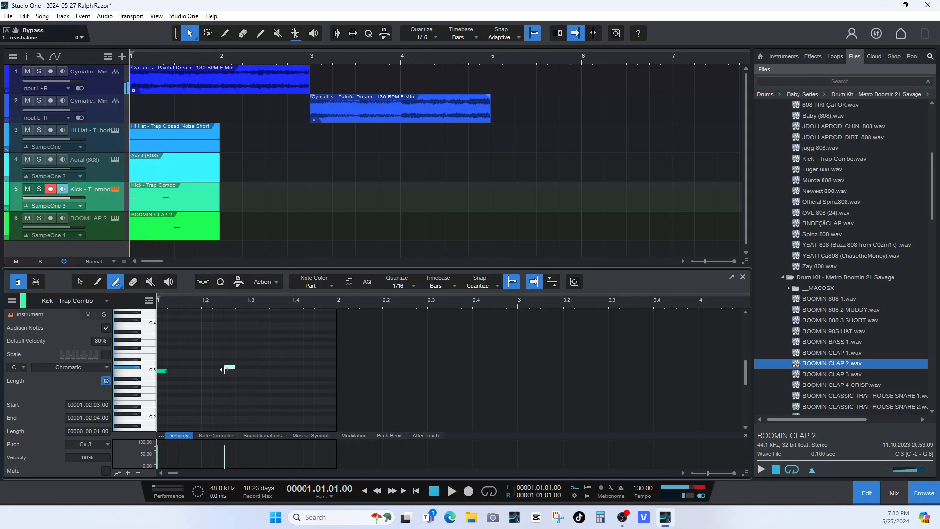
click(249, 367)
key(space)
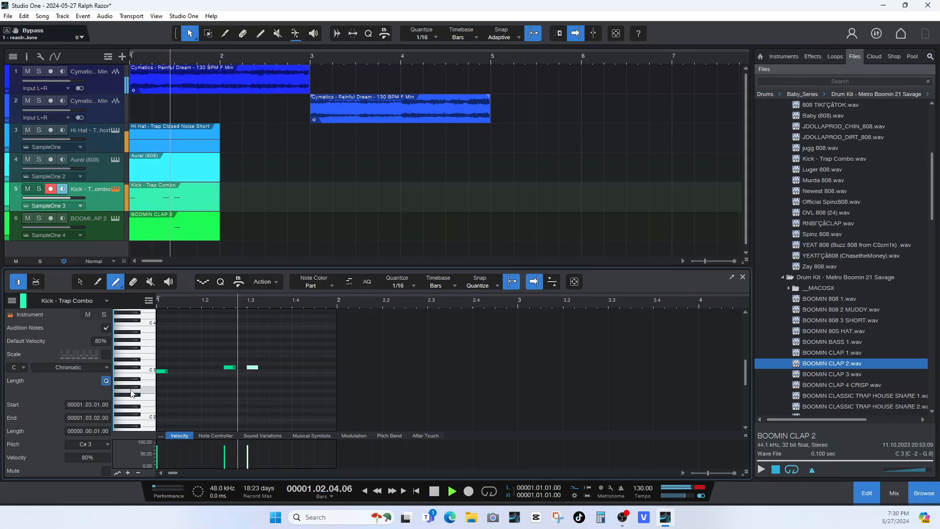
click(295, 367)
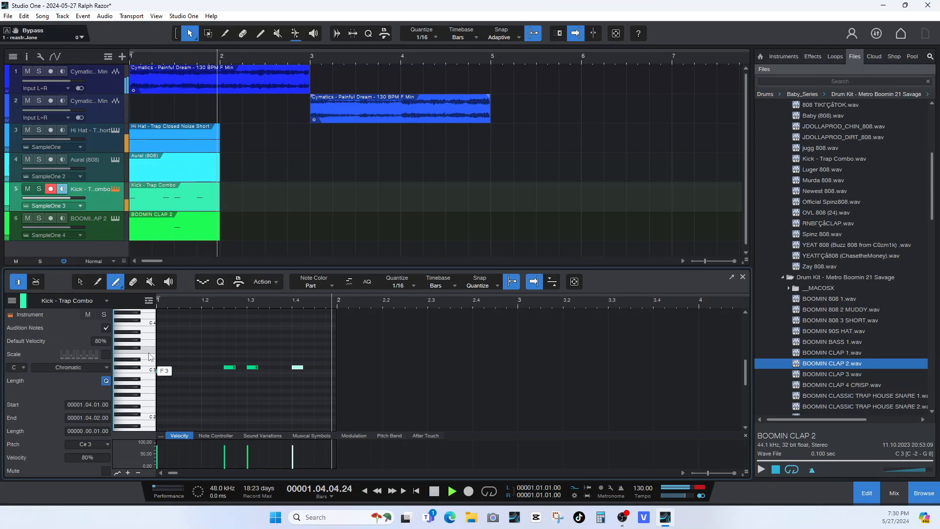
key(space)
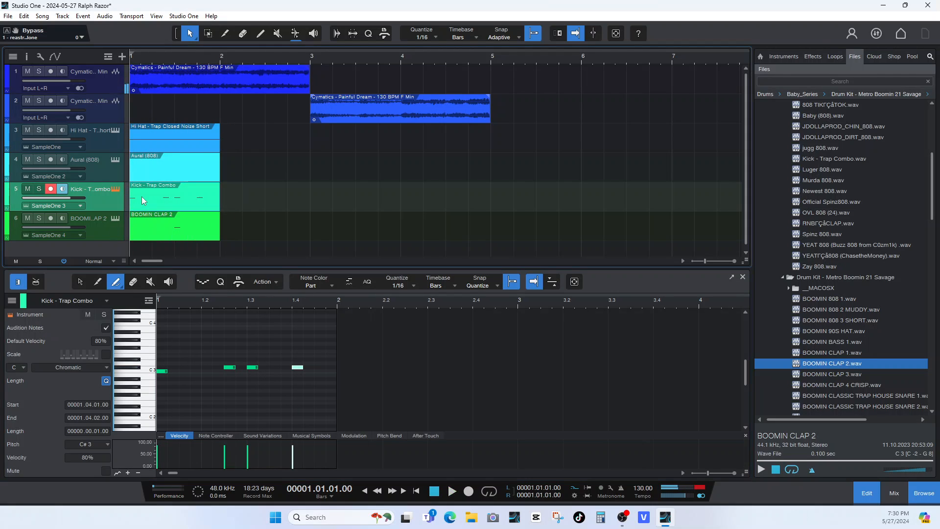
Open the Aural (808) part for note editing and set its scale to F Melodic Minor.
click(140, 167)
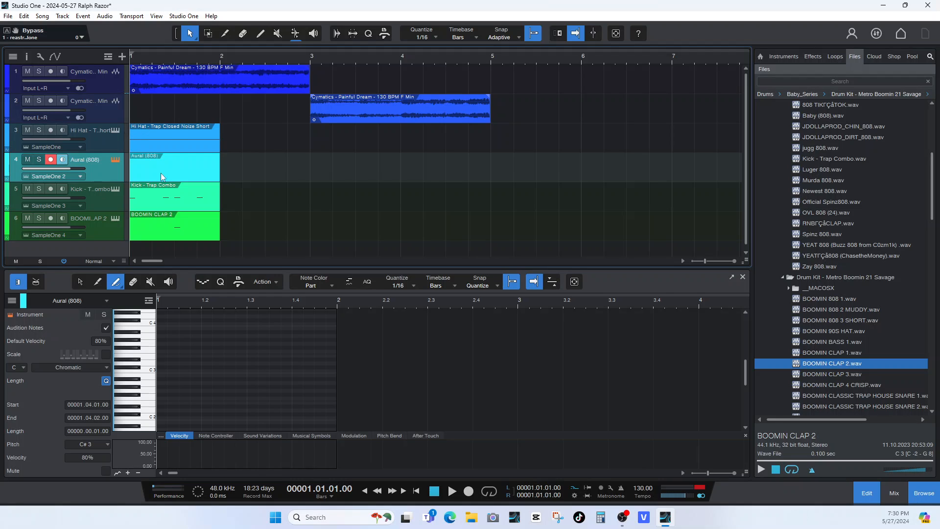
click(22, 368)
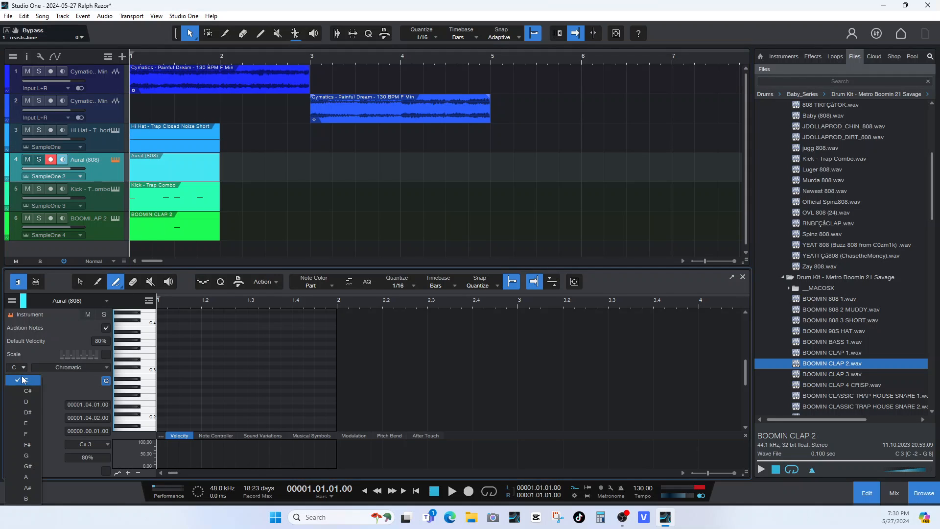
click(29, 433)
click(97, 365)
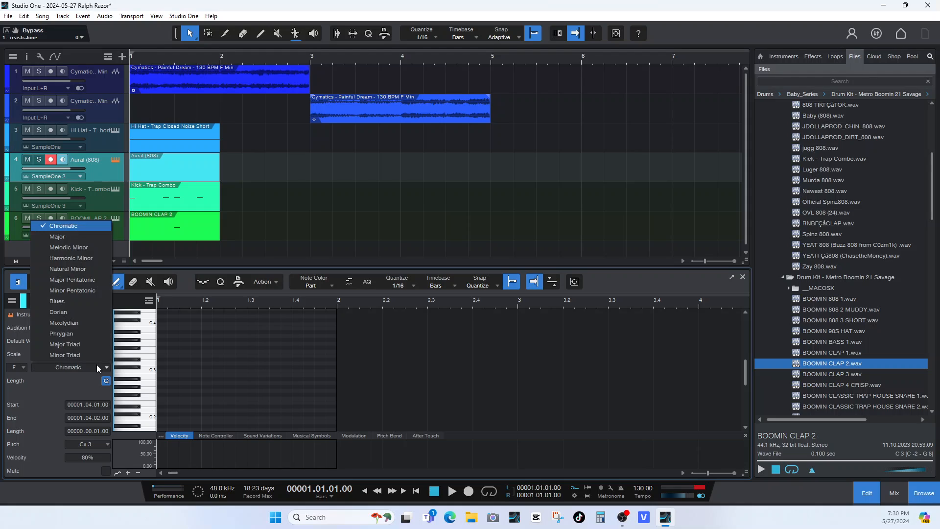
click(81, 248)
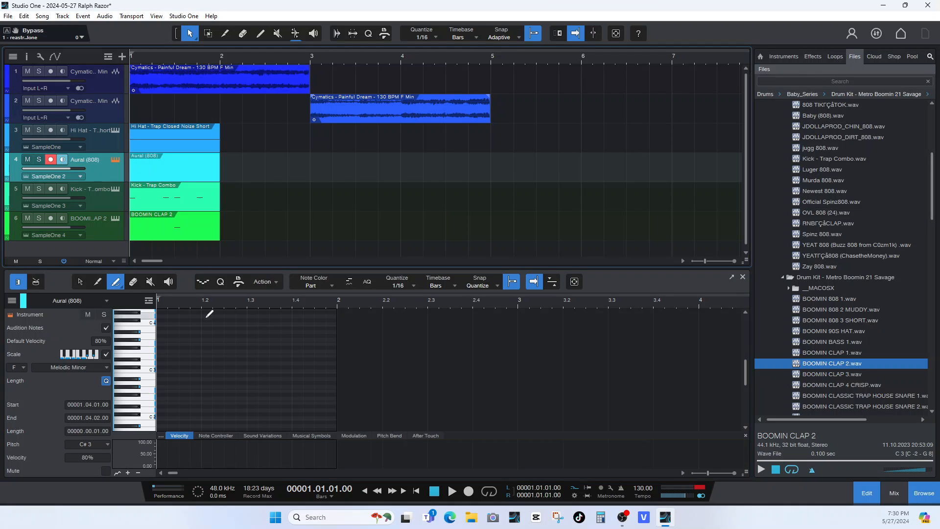
Draw a C3 note at the start of the 808 part, lengthen it to one beat and play it back.
click(158, 370)
key(space)
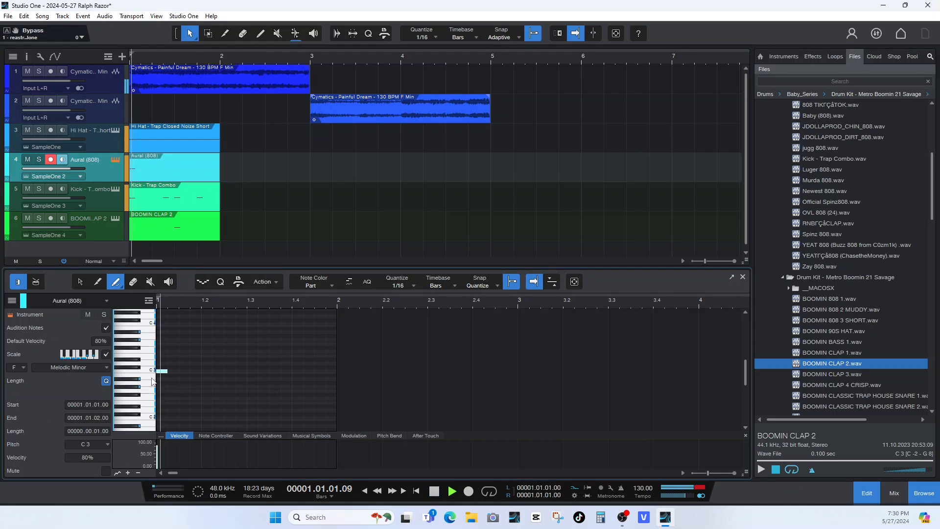
key(space)
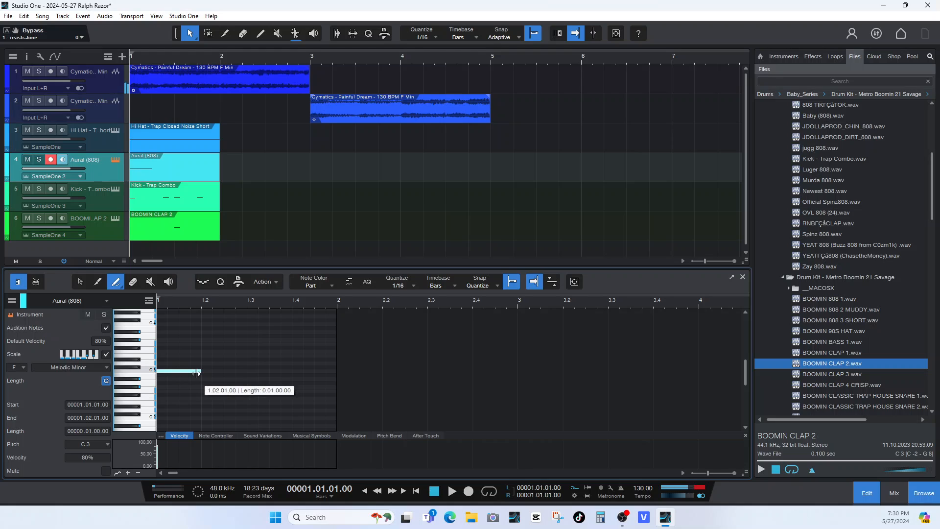
drag(164, 371, 201, 371)
key(space)
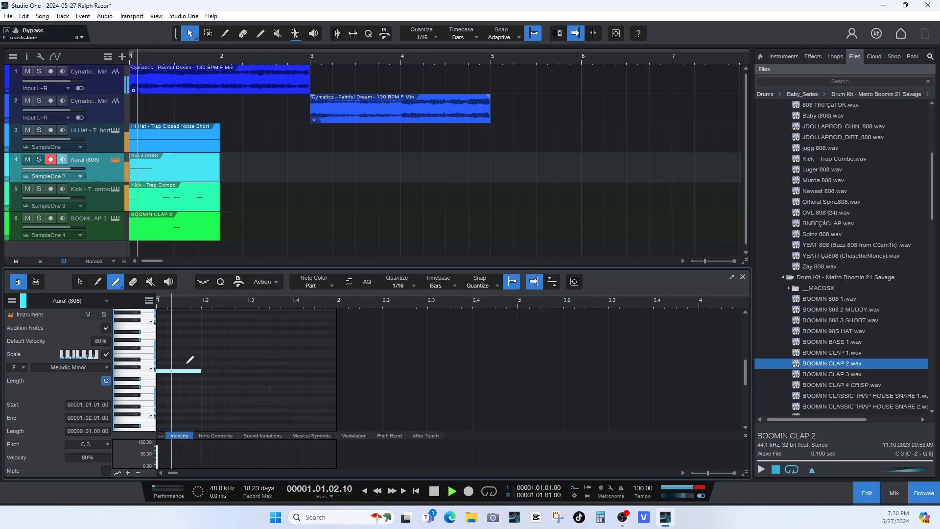
key(space)
Add one-beat C3 notes to the 808 part at 1.2.3 and 1.4 and listen to the pattern.
drag(227, 371, 337, 371)
key(space)
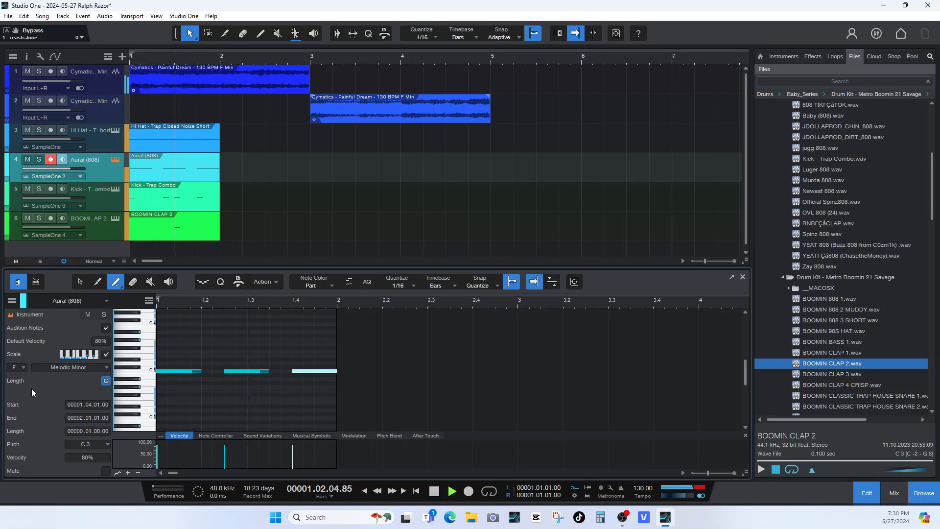
click(80, 282)
key(space)
Extend the end of the Aural (808) part to bar 3.
click(182, 131)
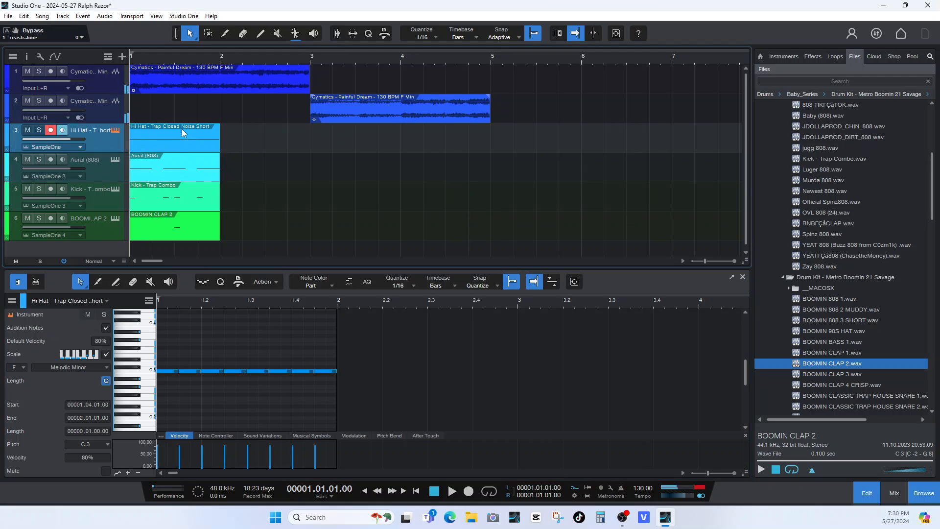
click(188, 171)
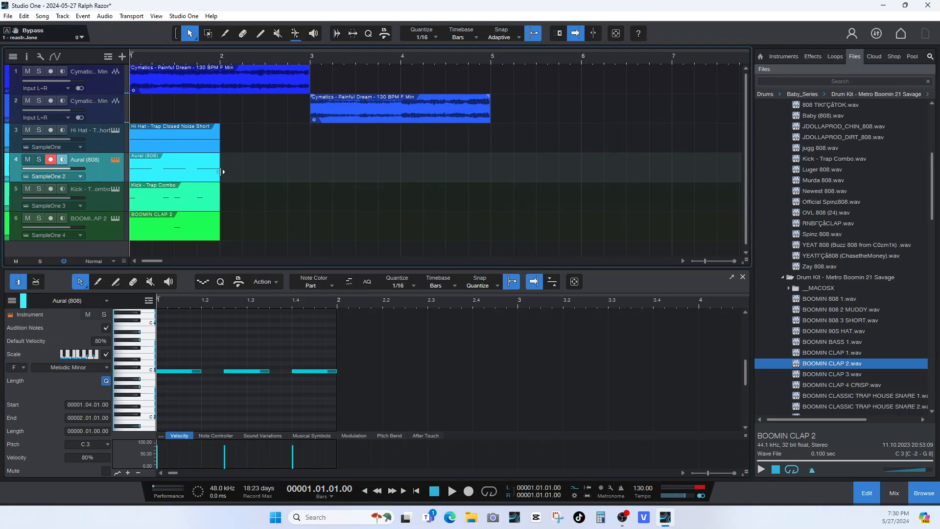
drag(222, 171, 310, 171)
Duplicate the hi-hat, kick and clap parts into bar 2 and play back the two-bar beat.
click(184, 148)
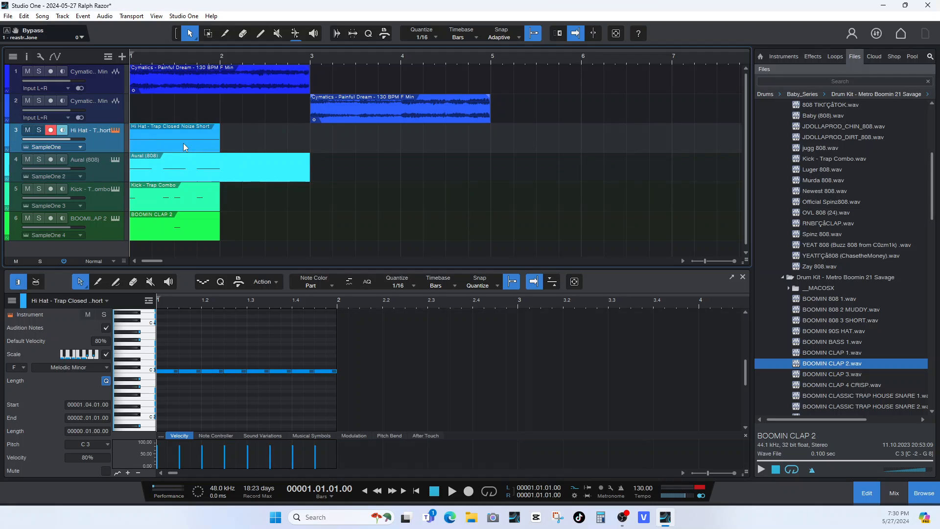
key(d)
click(179, 189)
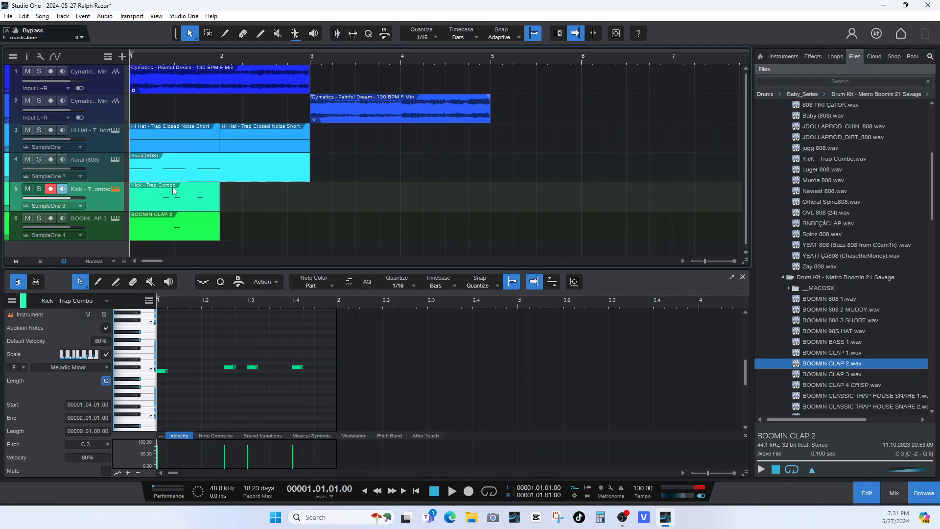
key(d)
click(162, 227)
key(d)
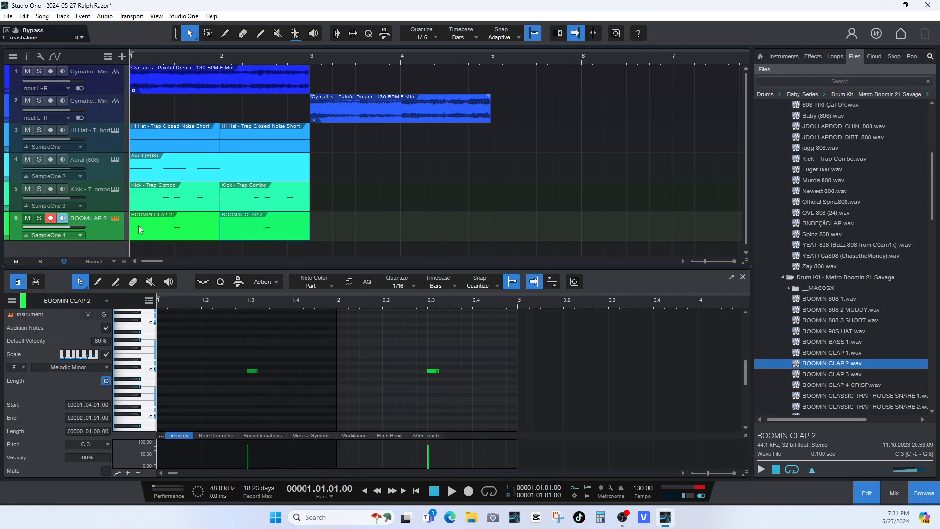
key(space)
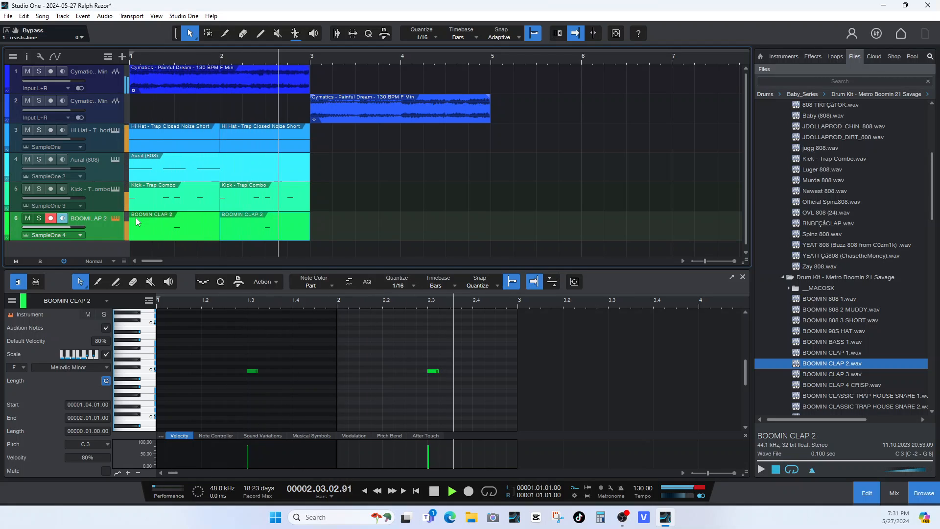
key(space)
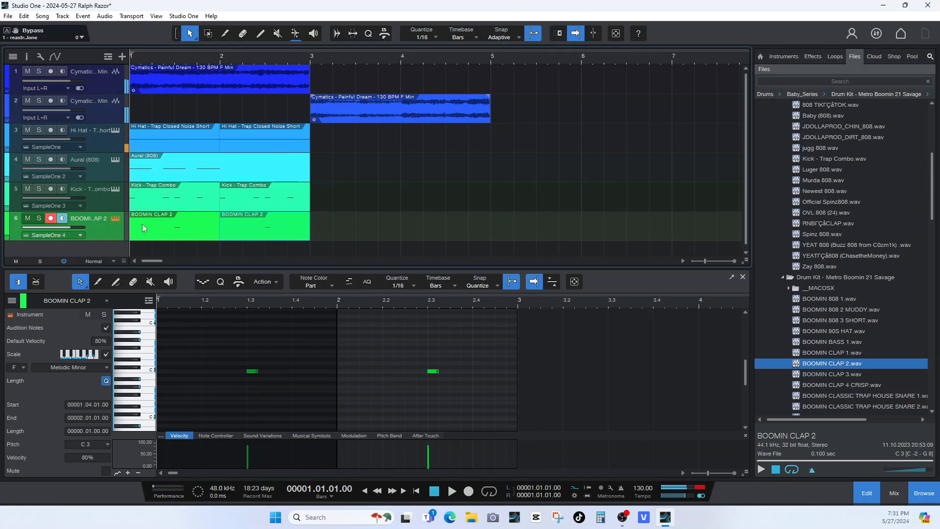
Show the mixer, select all six channels, lower their volumes together to -22.1 dB and play the beat.
click(894, 492)
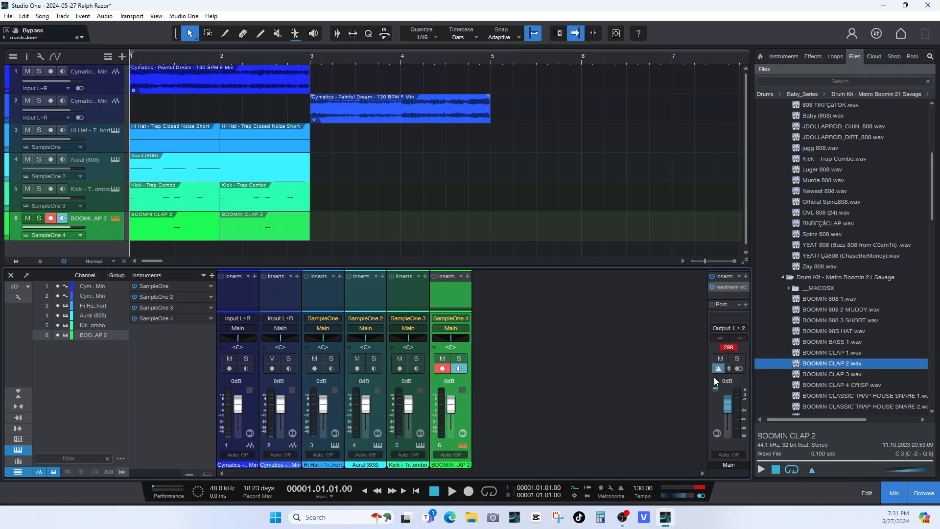
click(254, 416)
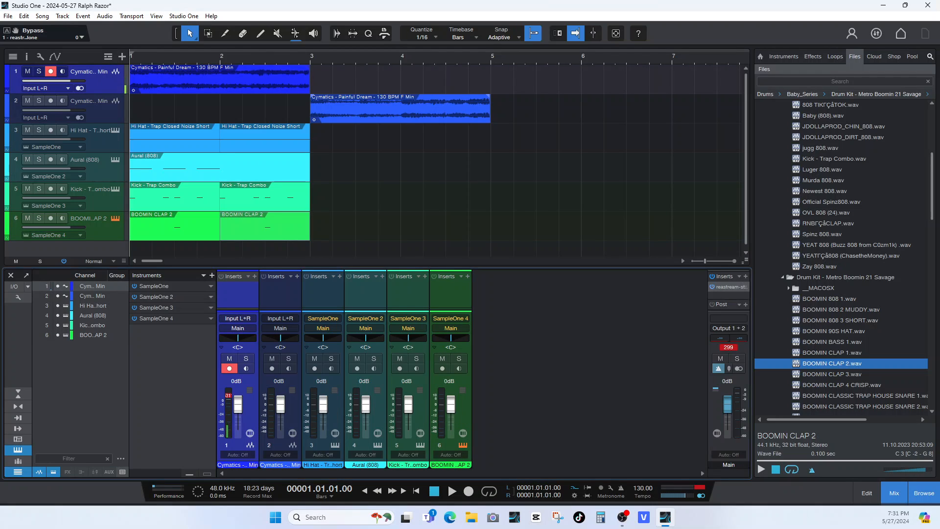
click(466, 416)
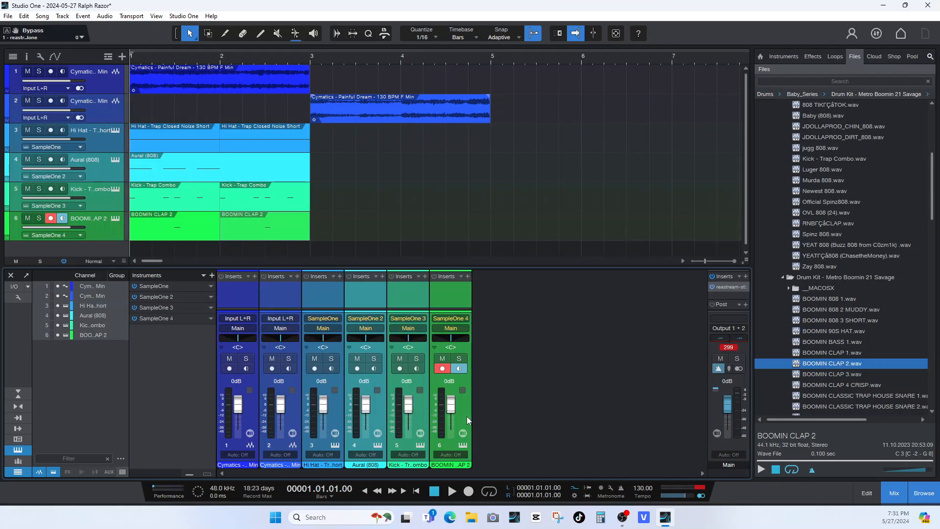
drag(451, 405, 453, 419)
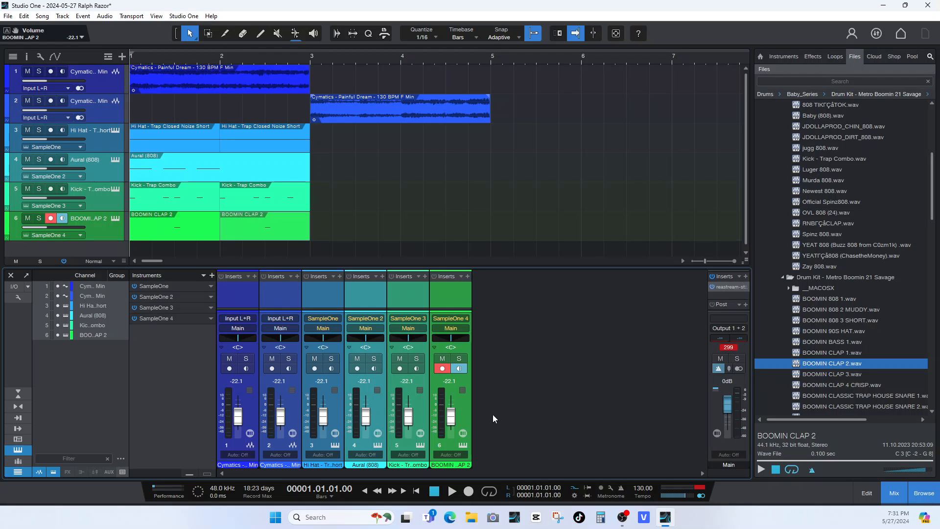
click(442, 422)
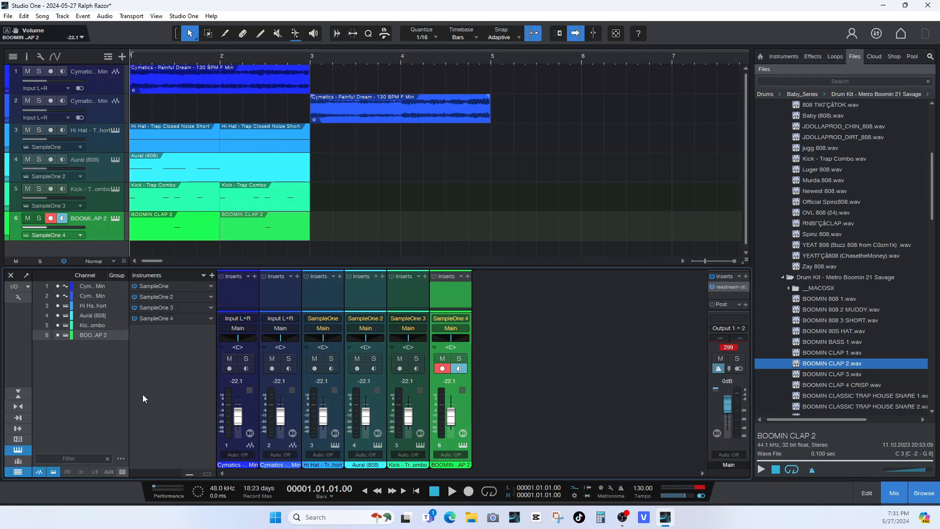
key(space)
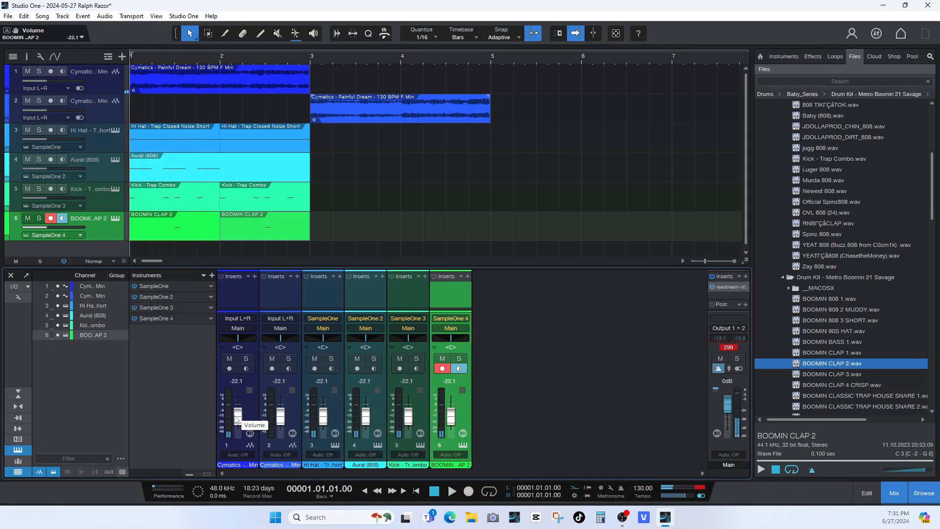
Select all six channels again and set their volumes together to -5.6 dB while playing the beat.
click(251, 400)
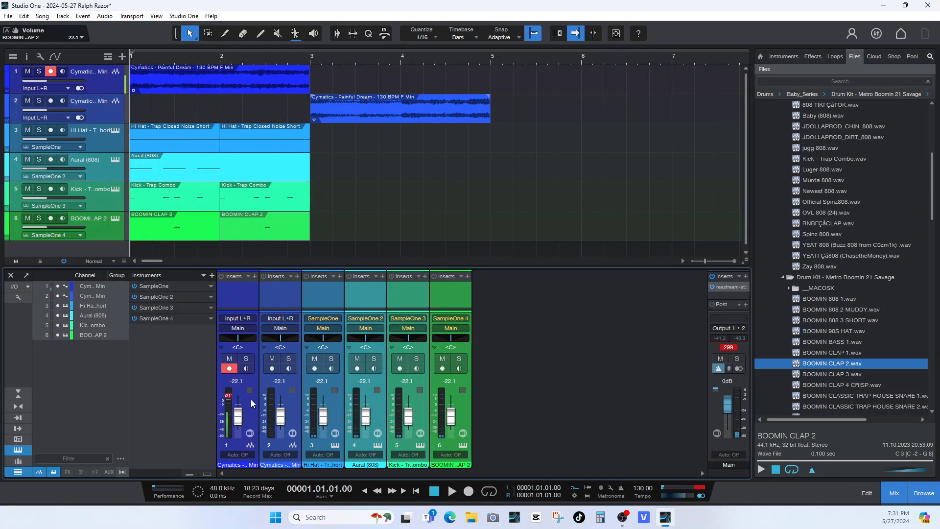
click(464, 409)
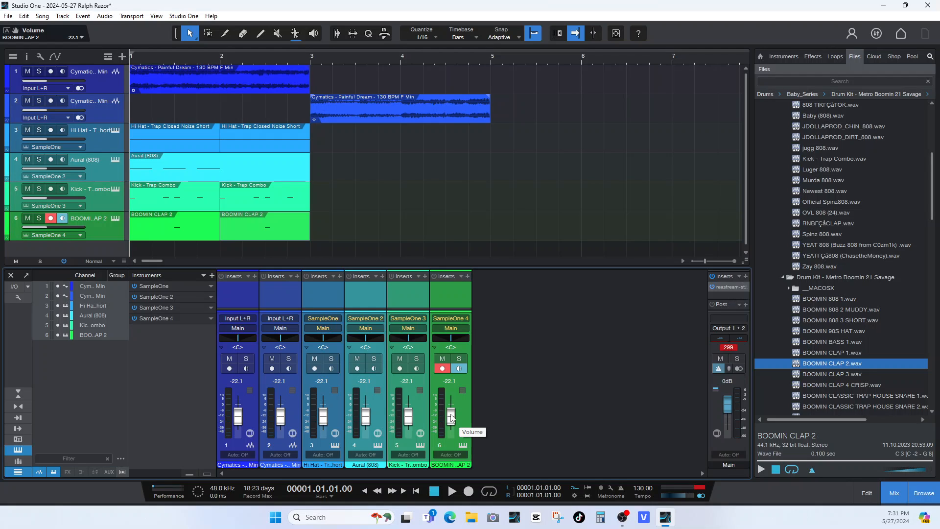
key(space)
drag(451, 417, 451, 410)
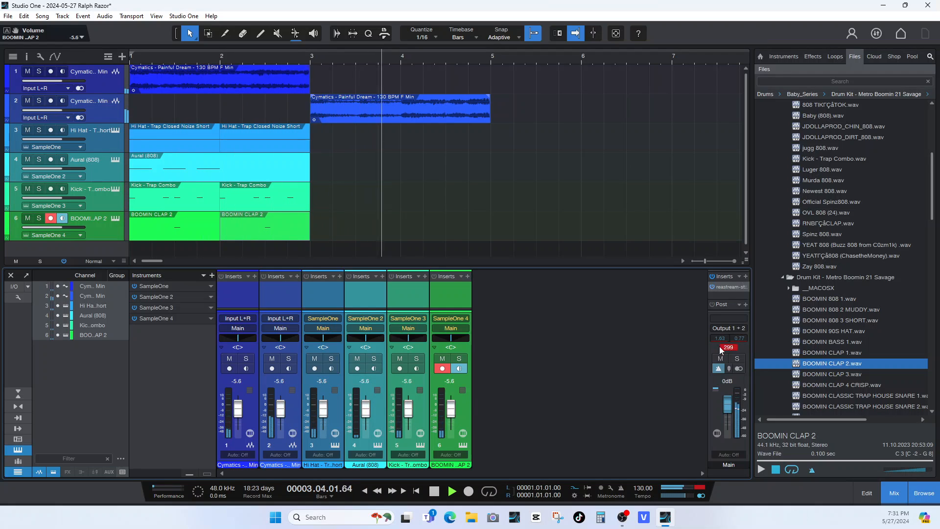
key(space)
Duplicate the hi-hat, 808, kick and clap parts into bars 3 and 4, and hide the browser and mixer.
drag(338, 141, 137, 237)
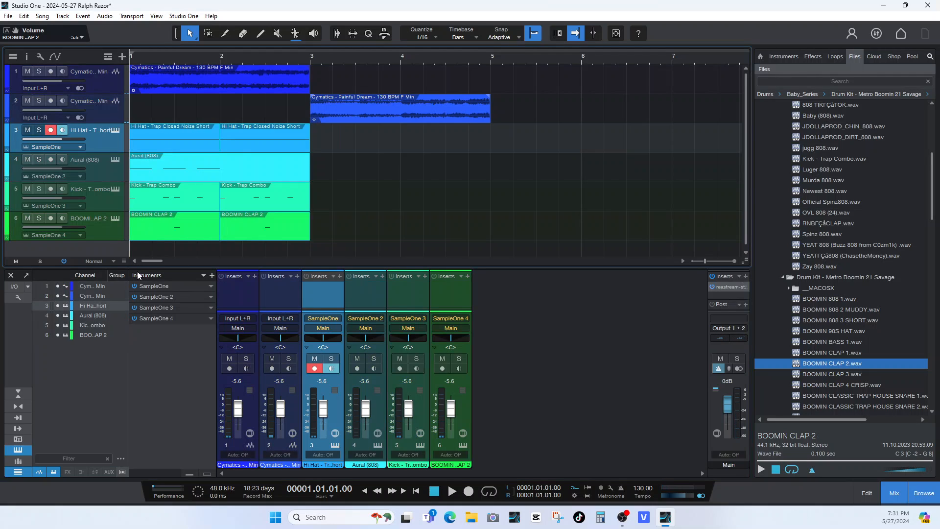
key(d)
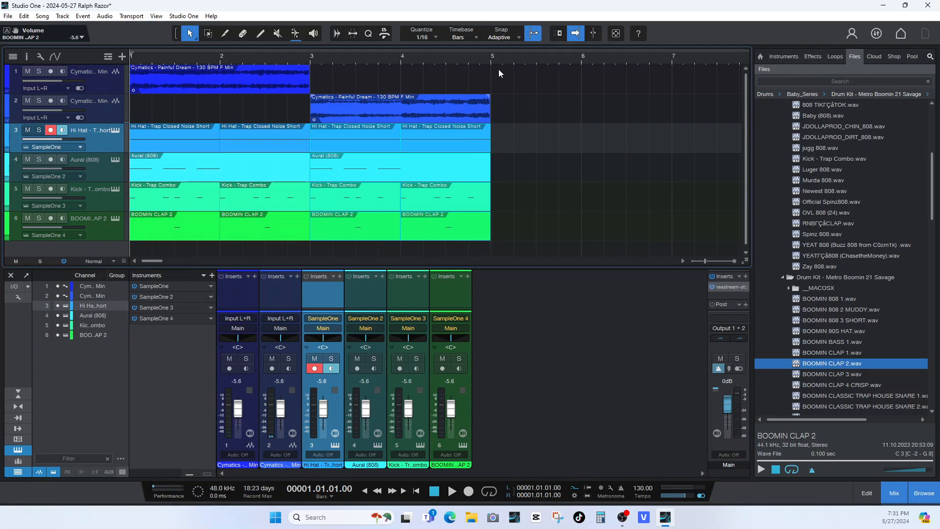
drag(492, 64, 442, 213)
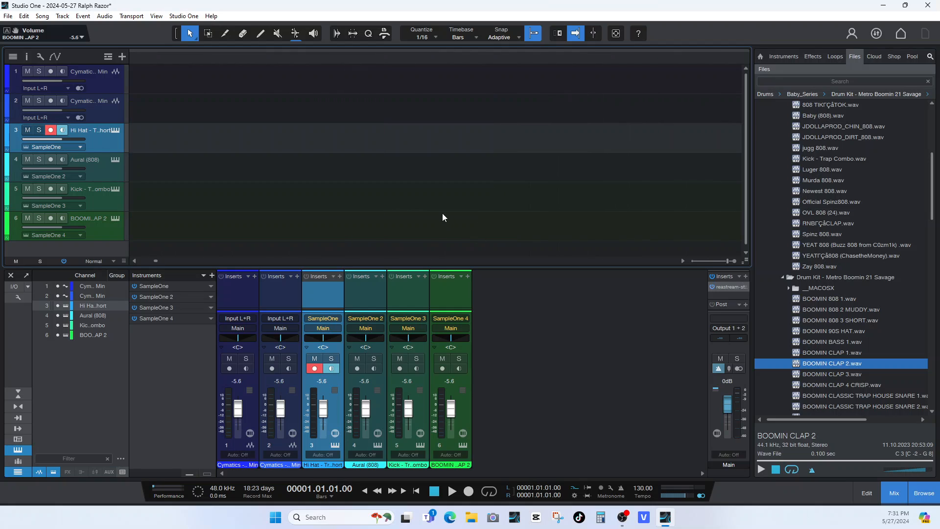
click(923, 495)
click(895, 495)
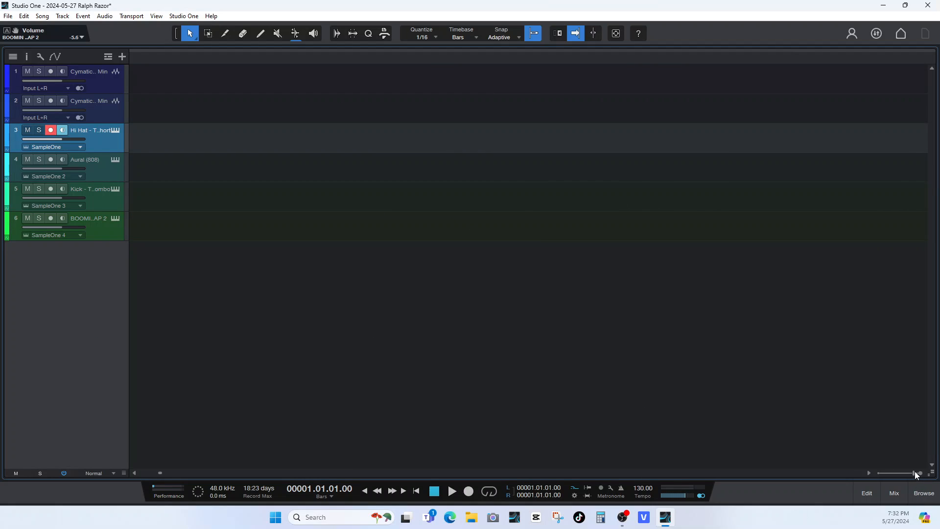
drag(916, 473, 886, 474)
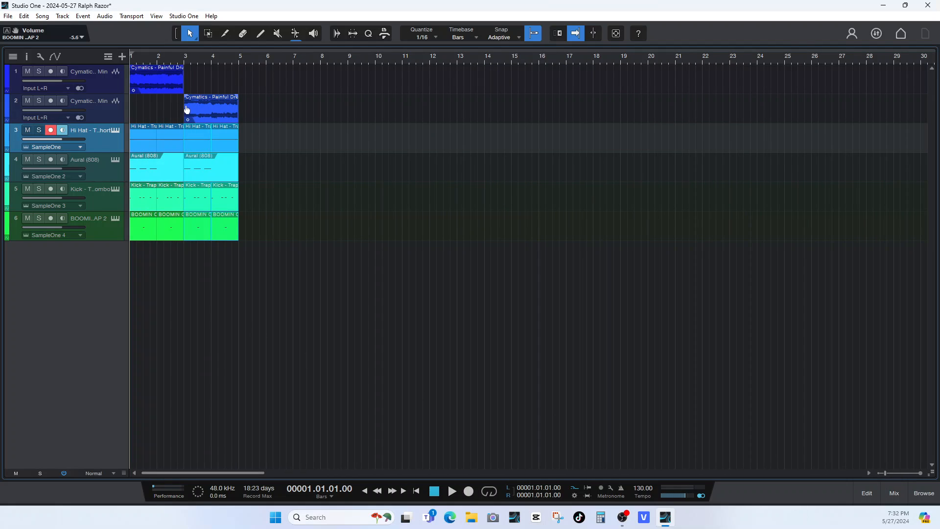
Rename the first Cymatics track CHORUS MEL and the second one VERSE MEL.
double_click(89, 72)
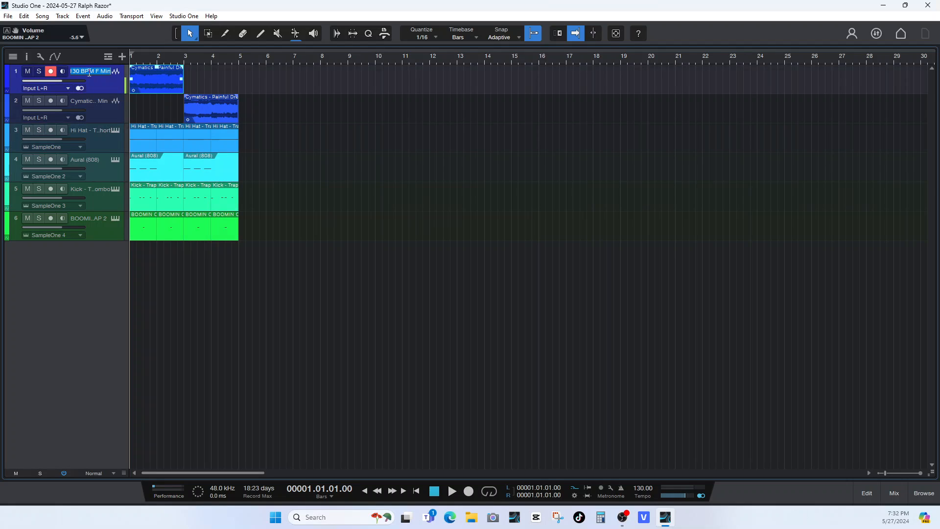
text(CHORUS MEL)
double_click(90, 101)
text(VERSE)
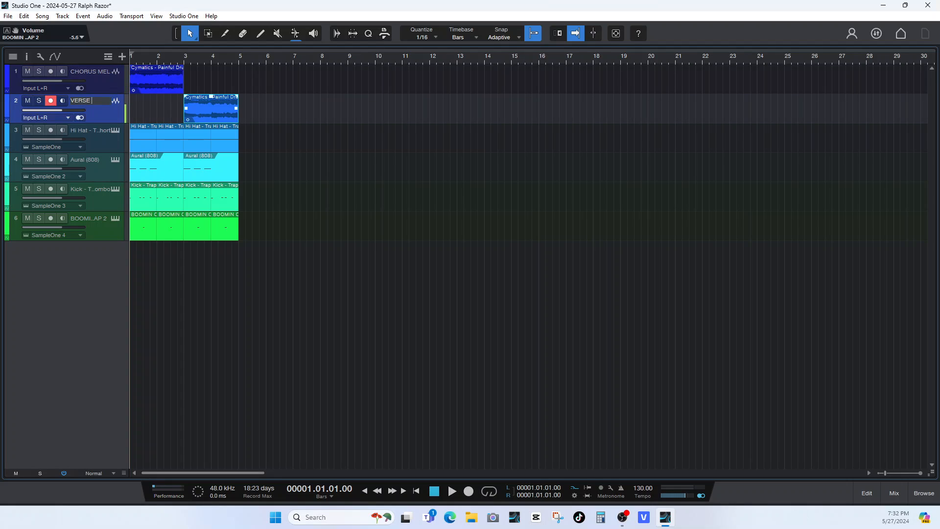
text( MEL)
Move the VERSE MEL loop to the start of bar 1 and mute its track.
click(164, 78)
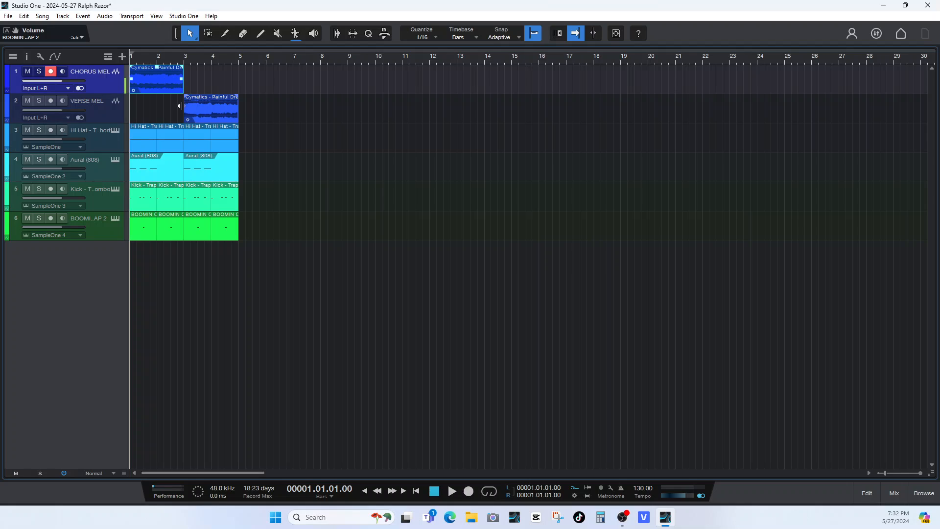
click(197, 109)
drag(197, 109, 133, 109)
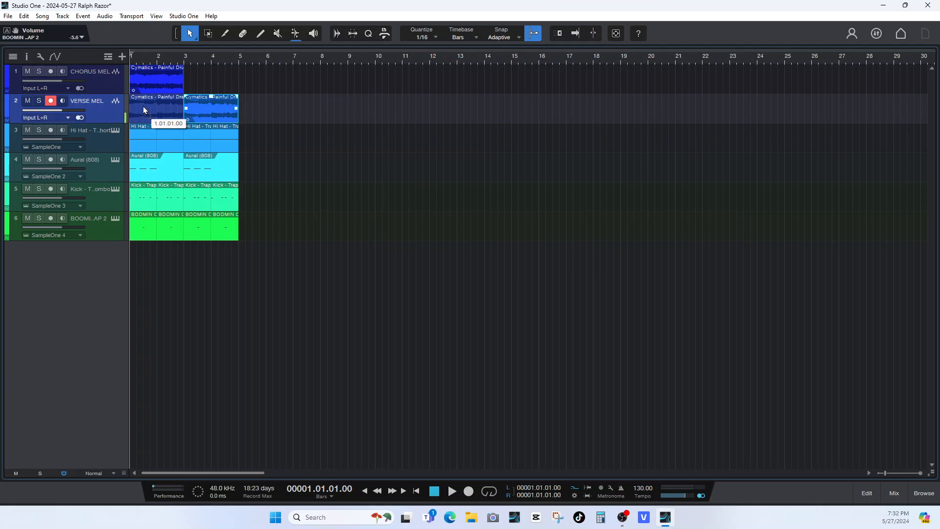
click(27, 100)
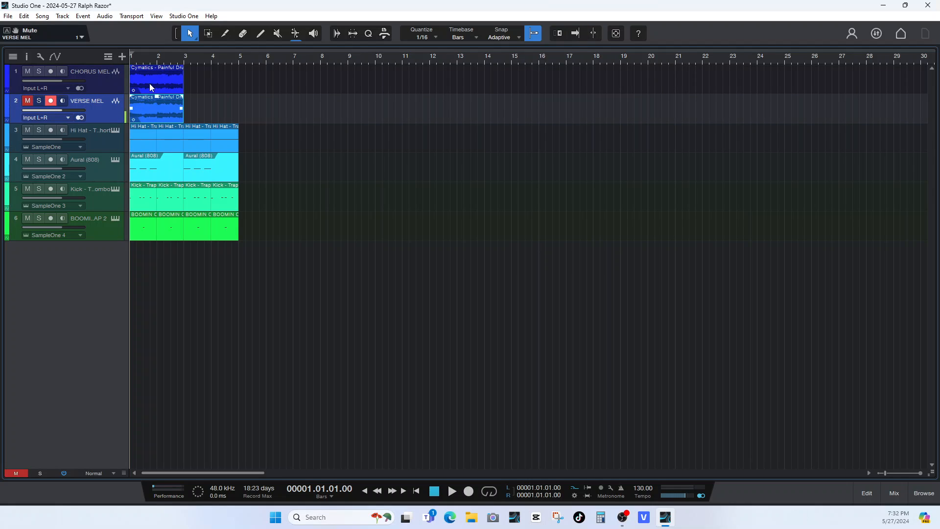
Duplicate the CHORUS MEL and VERSE MEL loops so both tracks fill bars 3 and 4.
click(151, 81)
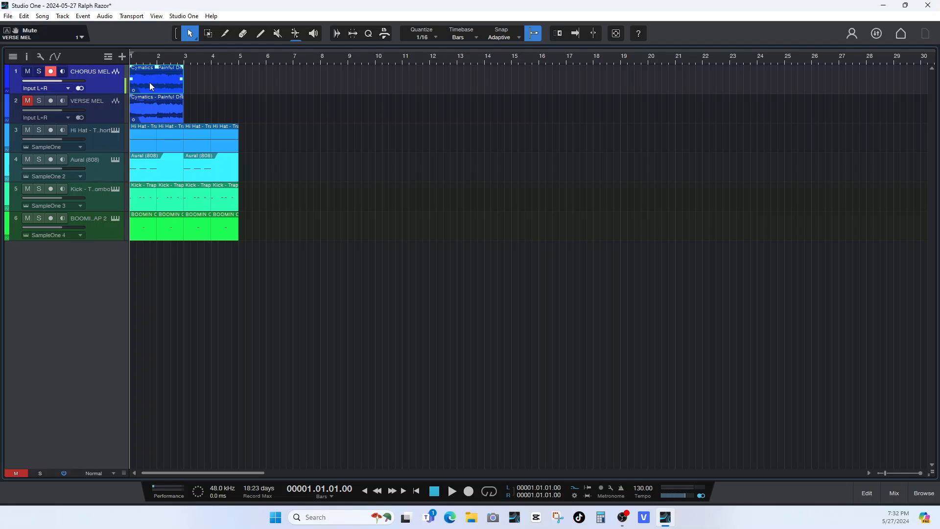
key(ctrl+d)
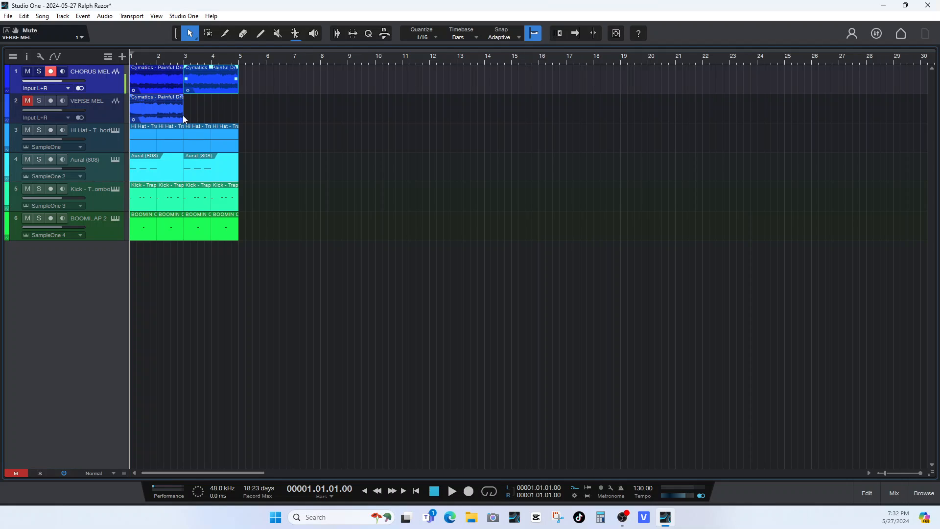
drag(281, 76, 91, 388)
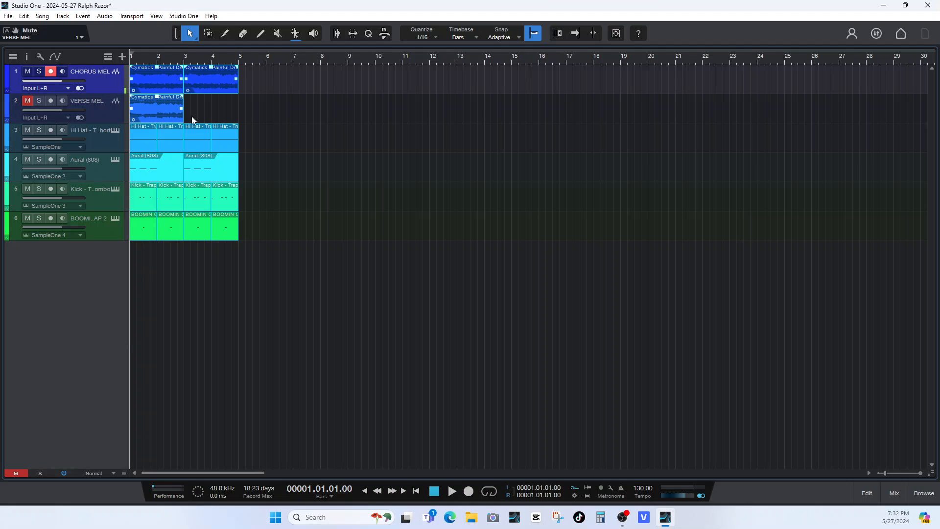
click(165, 110)
key(ctrl+d)
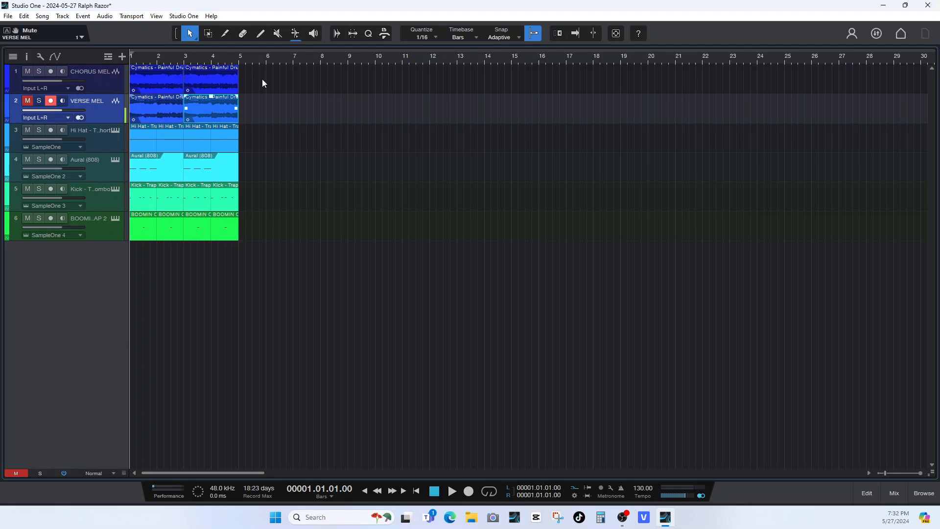
Select the four-bar block on all six tracks and duplicate it repeatedly until the arrangement reaches bar 81.
drag(262, 78, 100, 254)
key(d)
key(d)
key(d)
key(d)
key(d)
key(d)
key(d)
key(d)
key(d)
key(d)
key(d)
key(d)
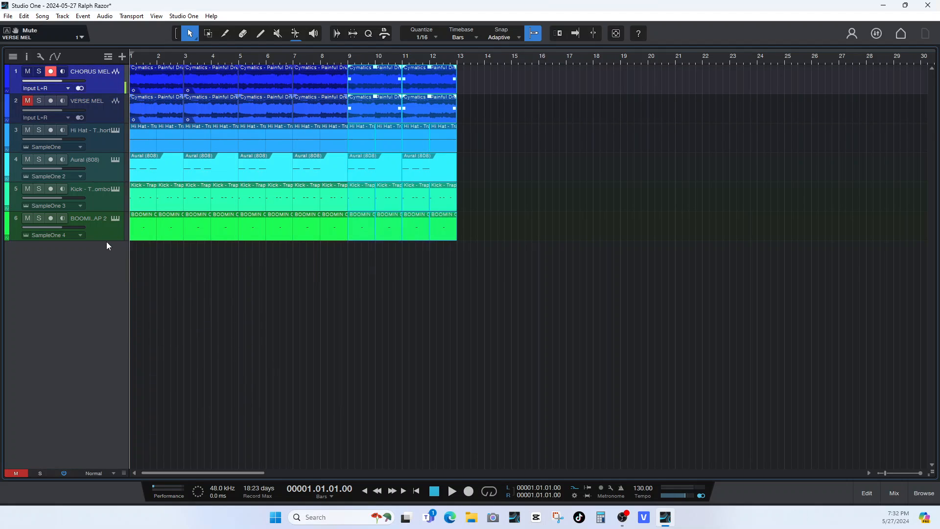
click(879, 473)
click(879, 472)
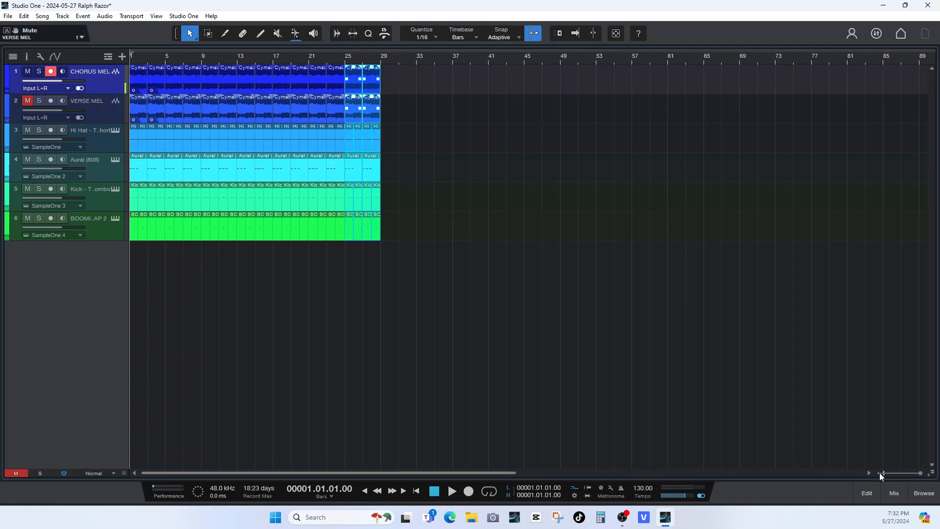
key(d)
key(d)
key(d)
key(d)
key(d)
key(d)
key(d)
key(d)
key(d)
key(d)
key(d)
key(d)
key(d)
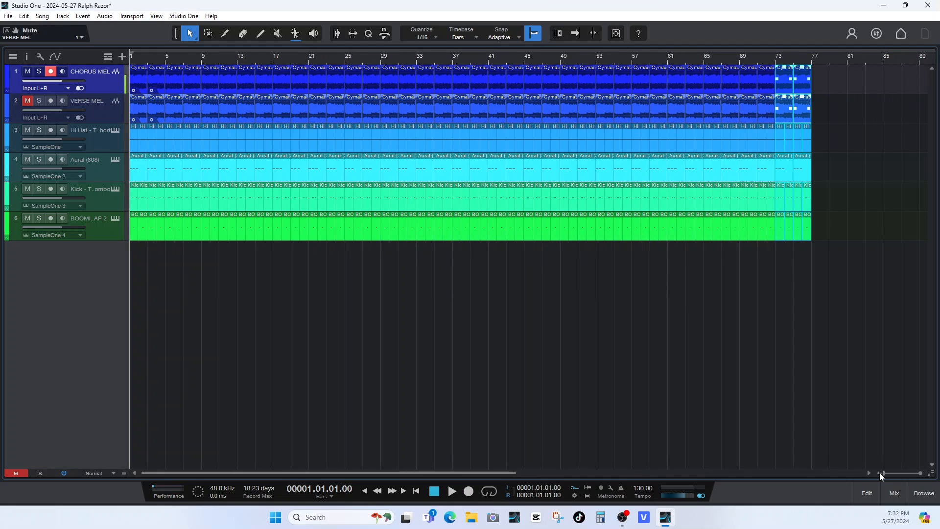
Switch the timeline's timebase to Seconds to check the arrangement's length, and set it back to Bars.
right_click(794, 59)
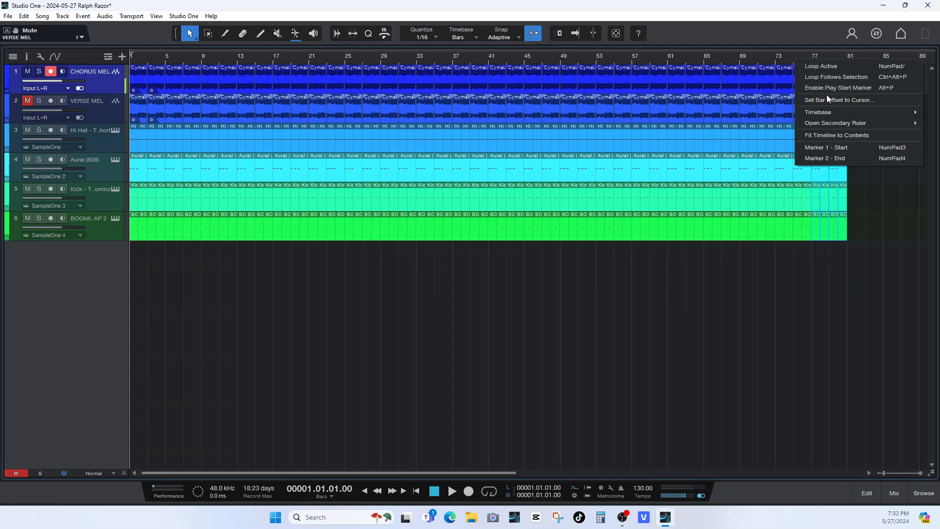
mouse_move(813, 112)
click(781, 113)
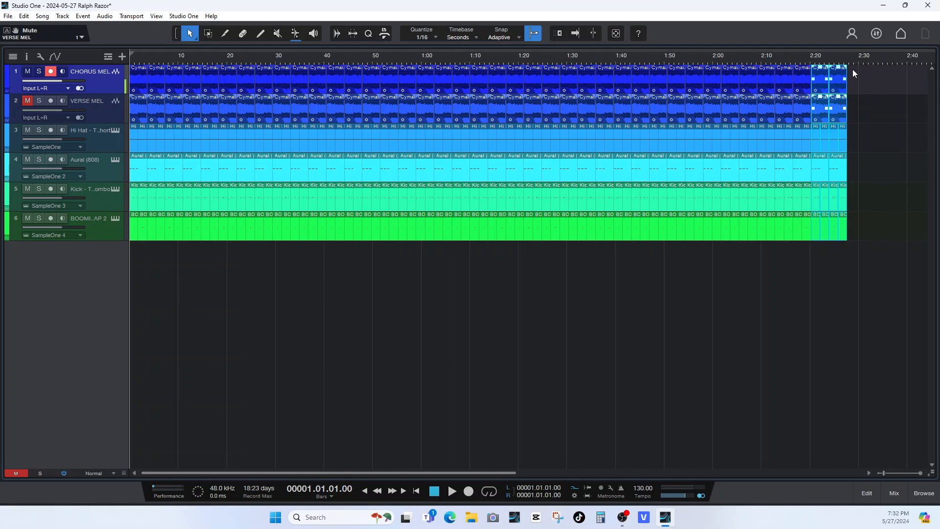
right_click(833, 51)
click(839, 58)
right_click(839, 59)
mouse_move(794, 112)
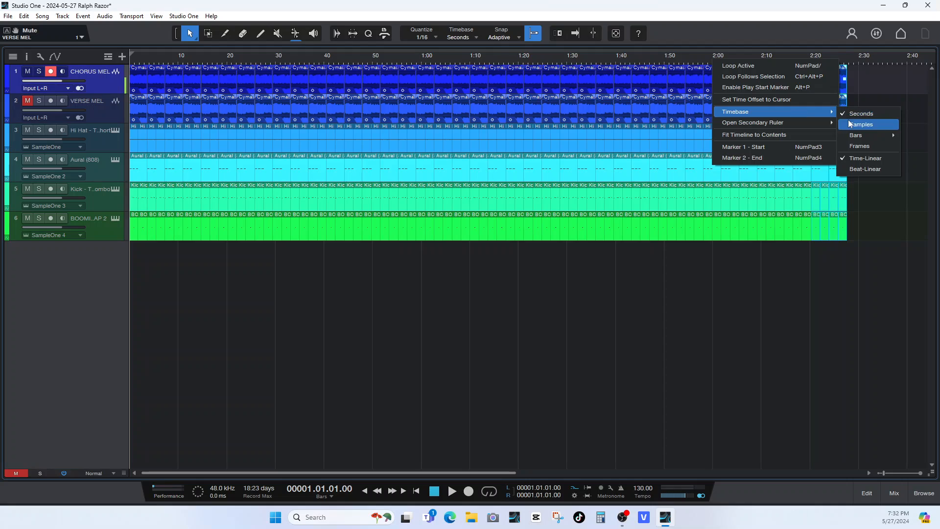
mouse_move(854, 141)
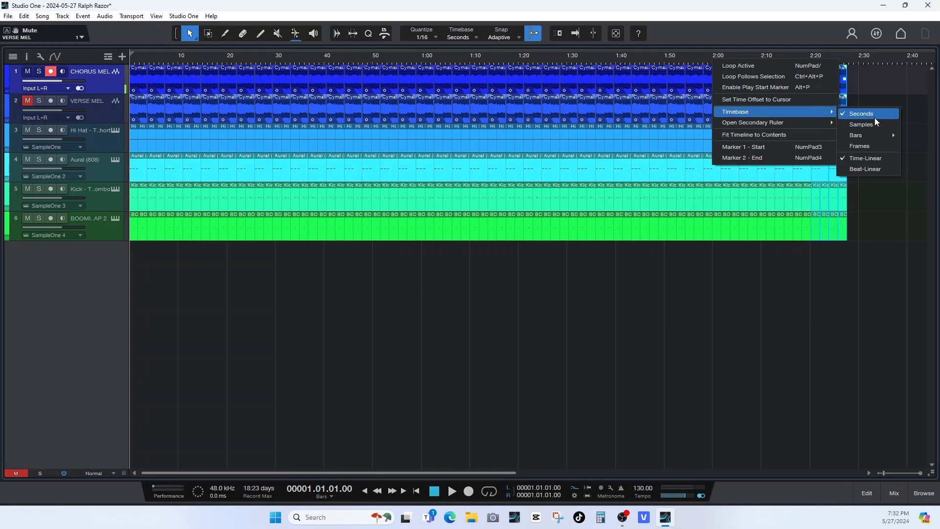
click(865, 137)
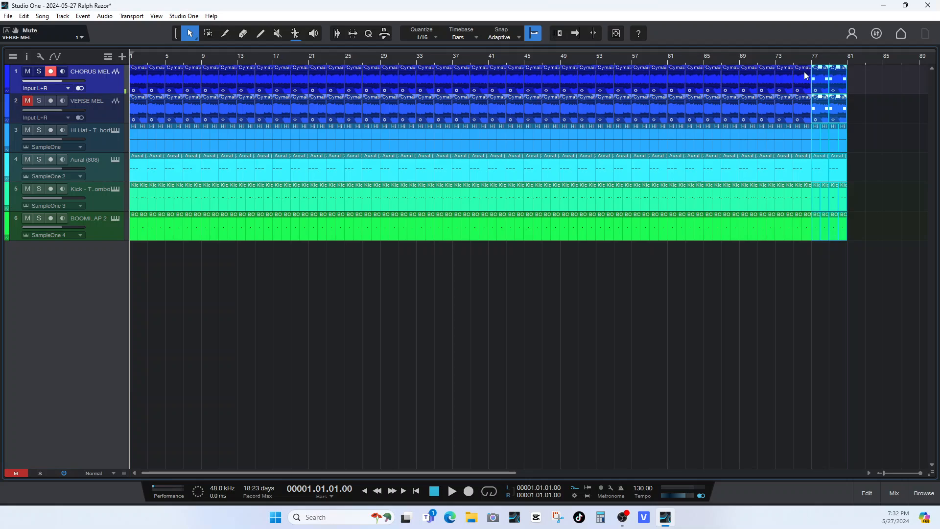
Duplicate the selected four-bar block further so all six tracks extend past bar 89.
key(d)
key(d)
key(d)
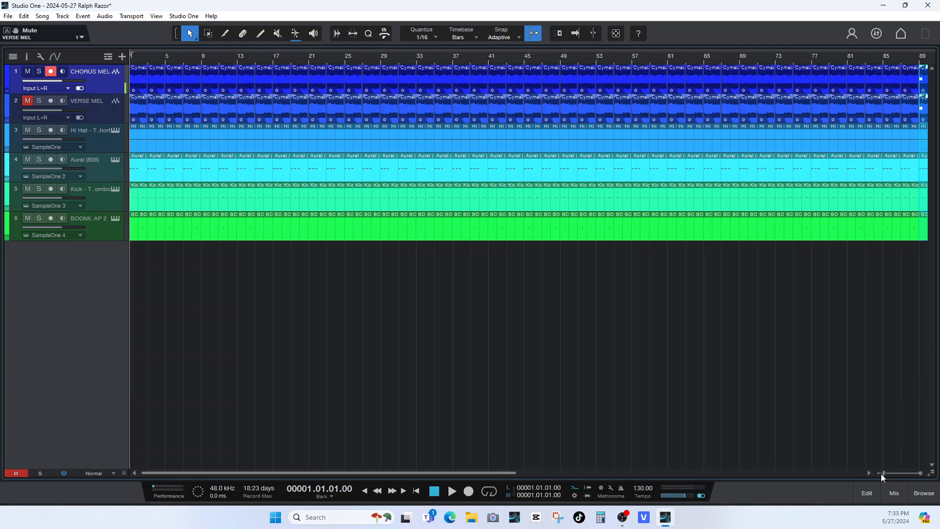
drag(880, 473, 880, 470)
Unmute the VERSE MEL track and show the mixer console, with the Eraser tool active.
click(920, 472)
click(921, 471)
click(921, 470)
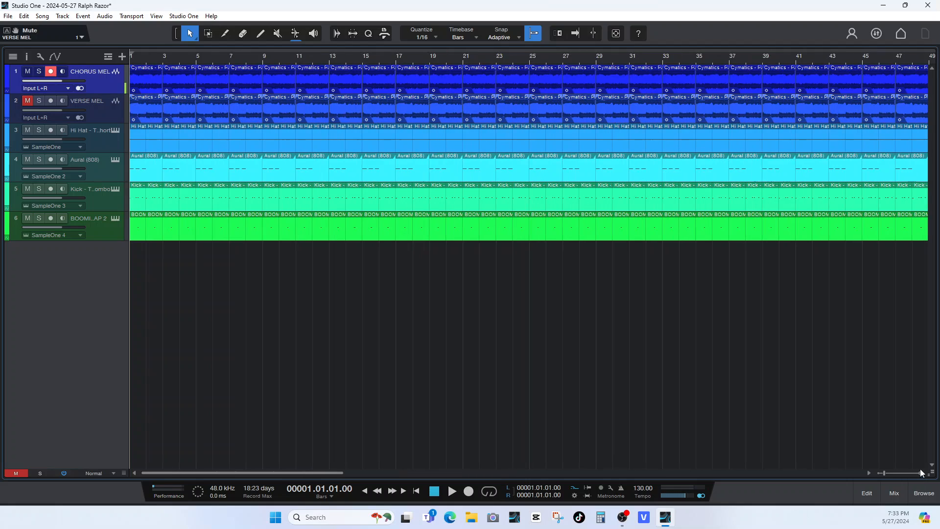
click(921, 470)
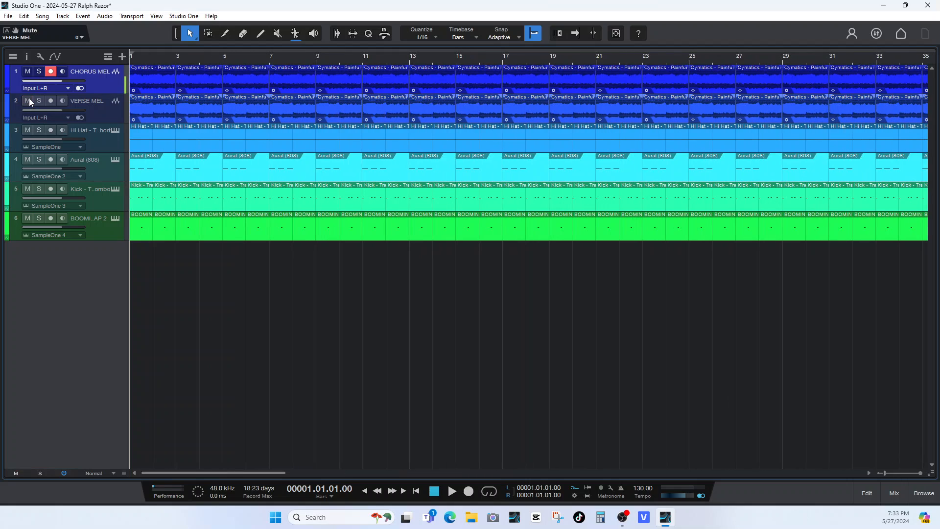
click(242, 35)
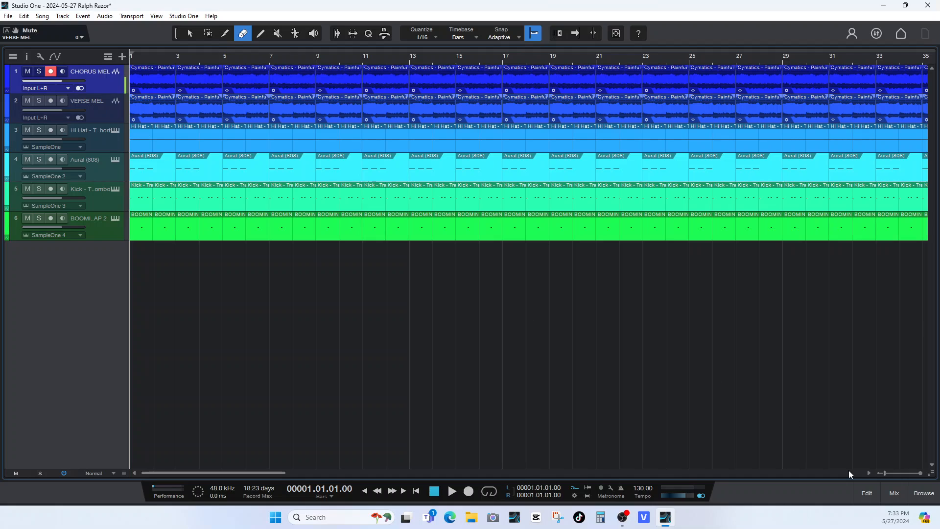
click(887, 490)
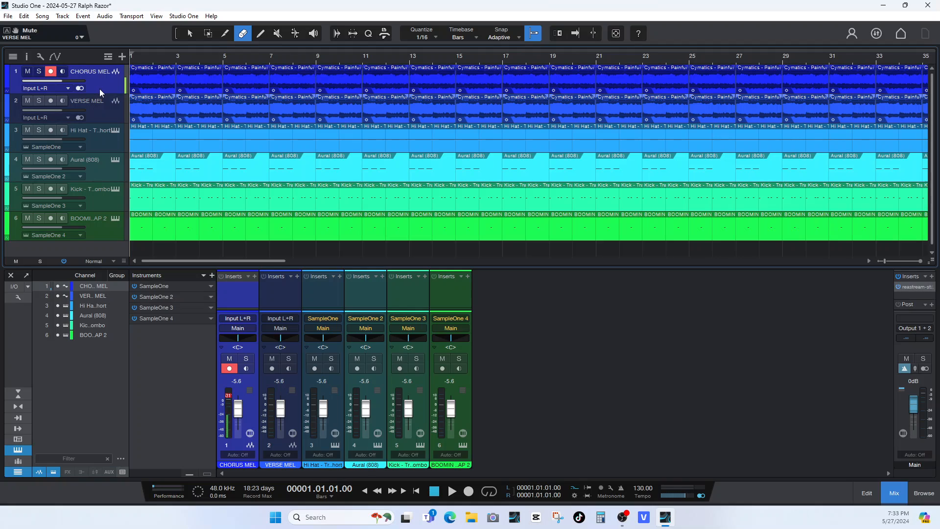
Reorder the tracks as Aural (808), Kick, Hi Hat, BOOMIN AP 2, VERSE MEL and CHORUS MEL.
click(104, 109)
click(105, 85)
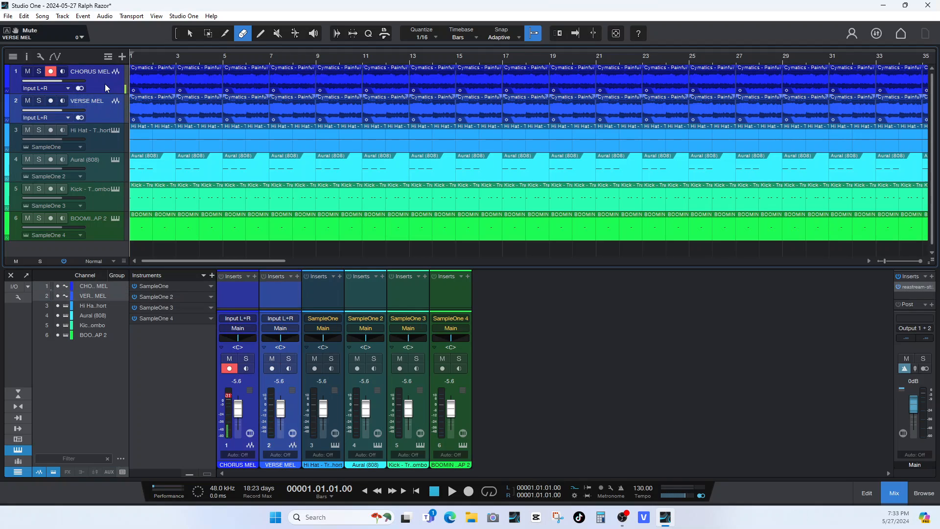
drag(108, 244, 108, 244)
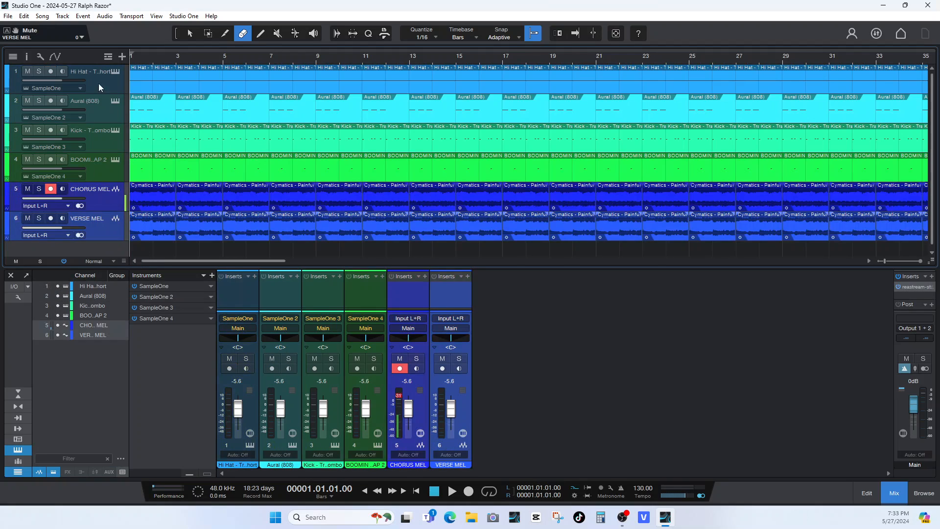
click(101, 111)
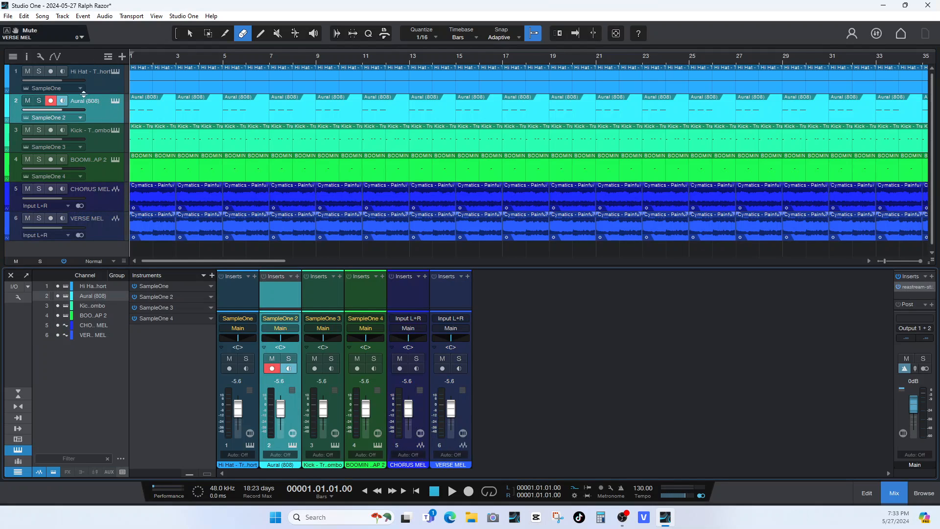
drag(84, 93, 84, 64)
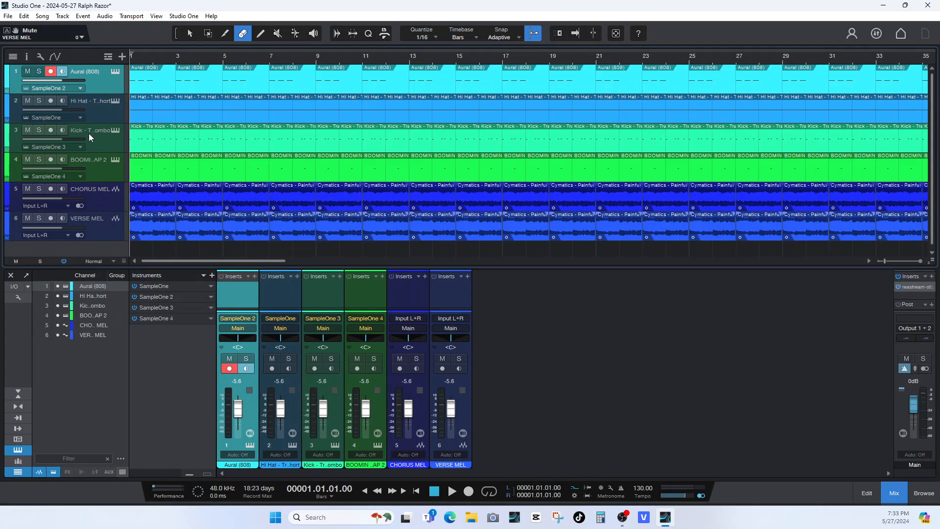
drag(89, 133, 88, 86)
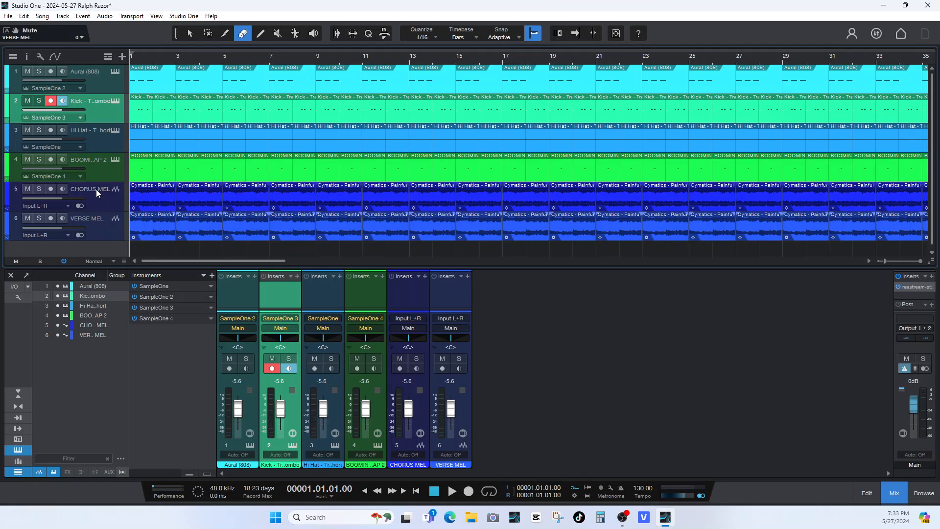
drag(96, 189, 98, 240)
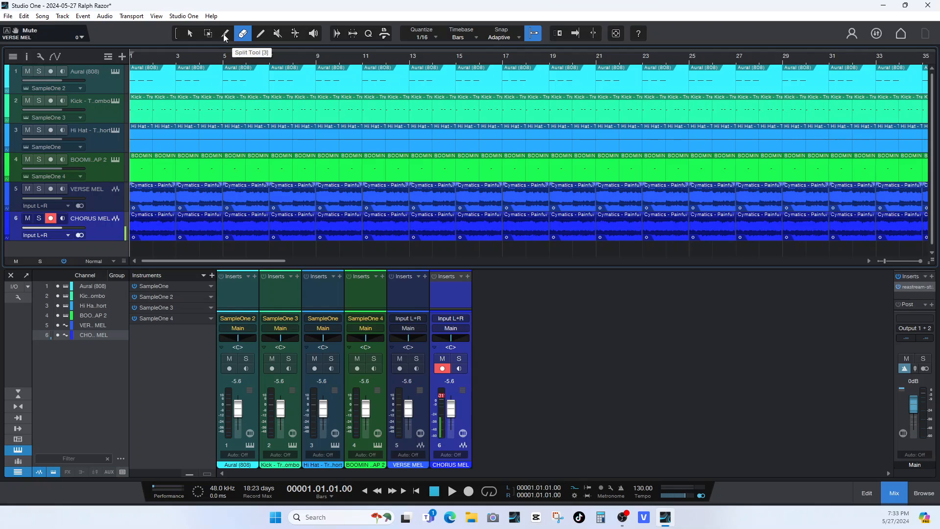
Solo the VERSE MEL track and play it briefly from the start of the song.
click(57, 193)
click(38, 189)
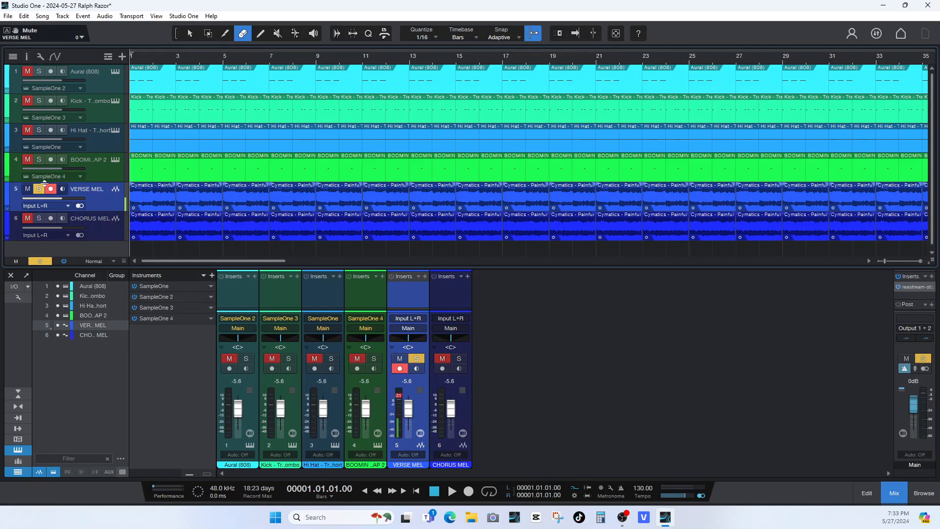
click(51, 189)
key(space)
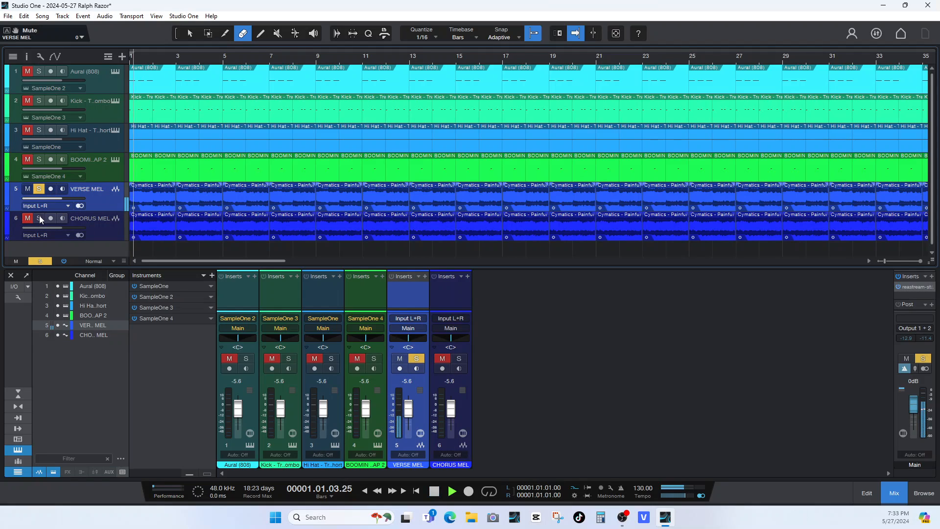
key(space)
Solo only CHORUS MEL, play it from the start to compare, and clear the solo.
click(39, 217)
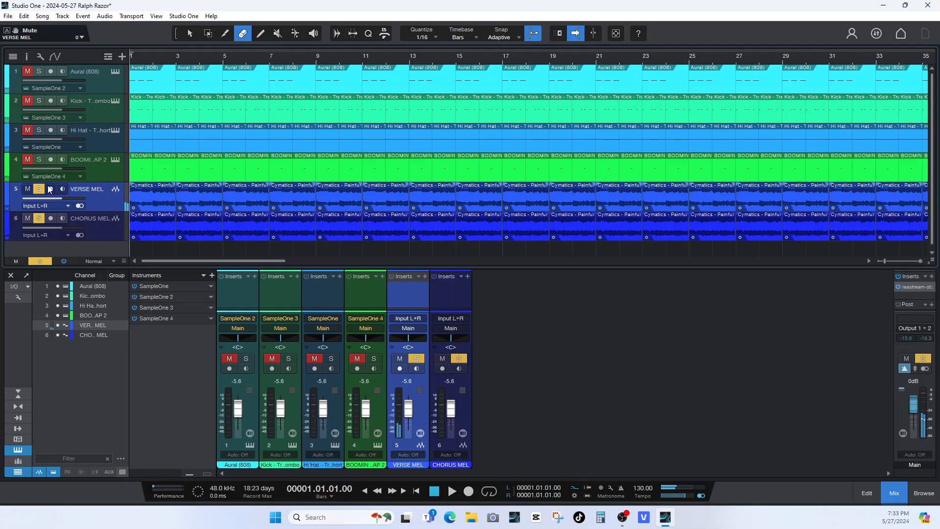
click(39, 189)
key(space)
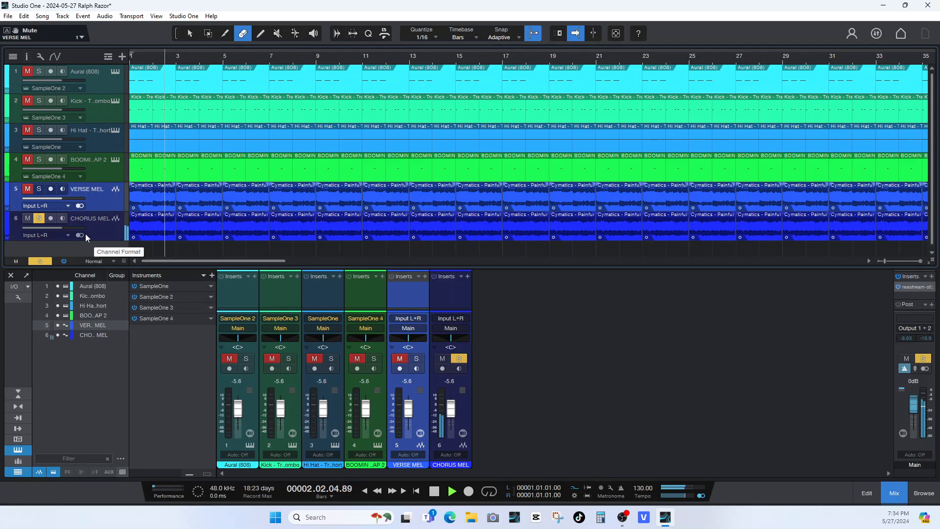
key(space)
click(51, 218)
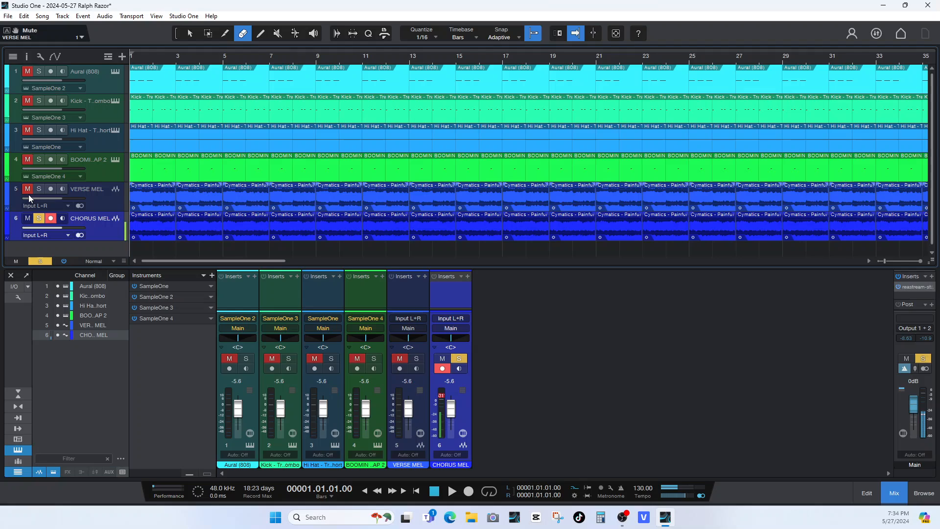
click(39, 218)
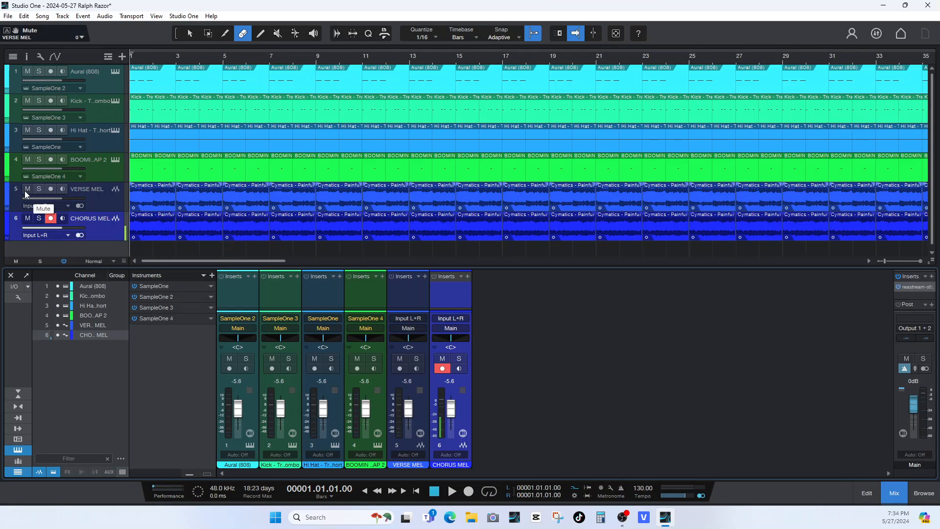
Group the VERSE MEL and CHORUS MEL channels under the name Group 1.
click(419, 409)
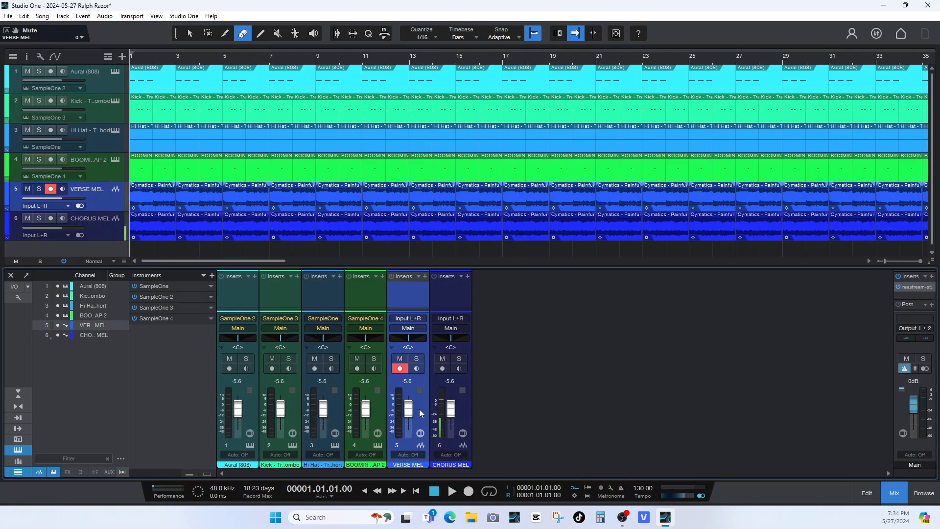
click(463, 414)
right_click(463, 414)
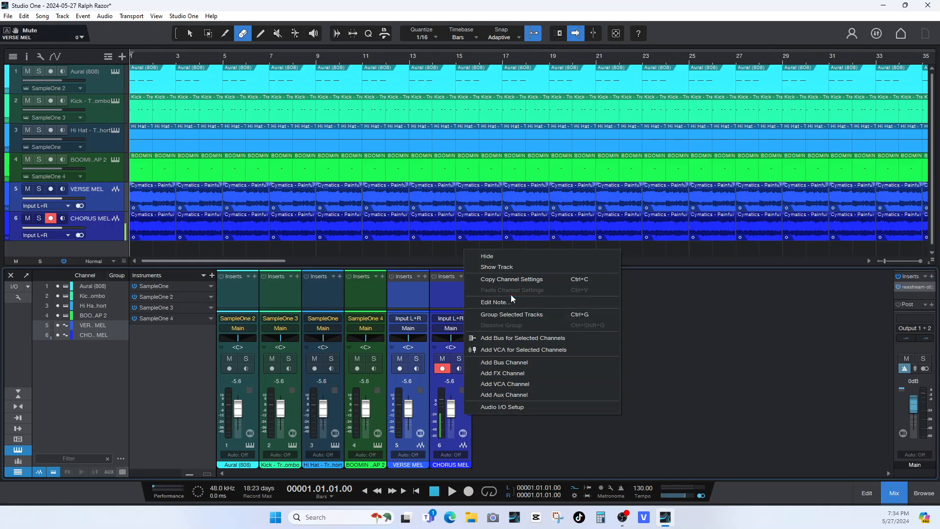
click(509, 315)
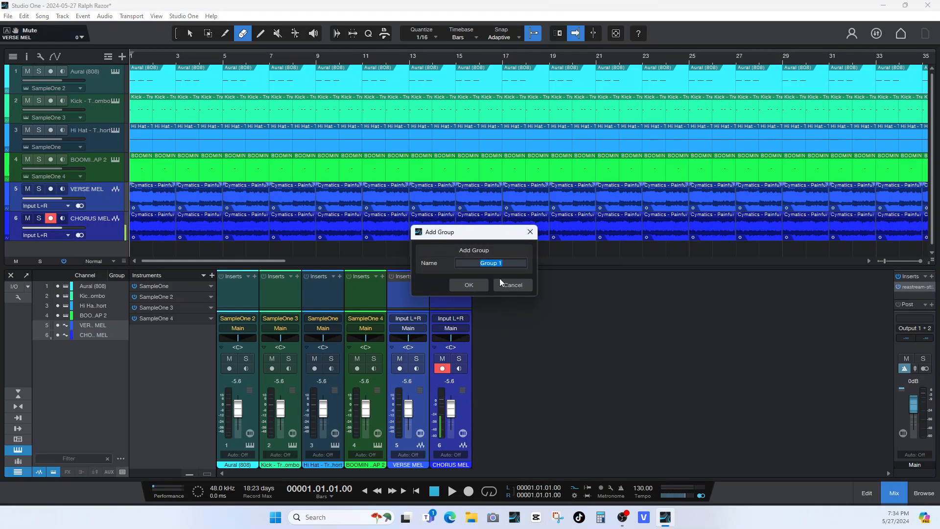
click(482, 284)
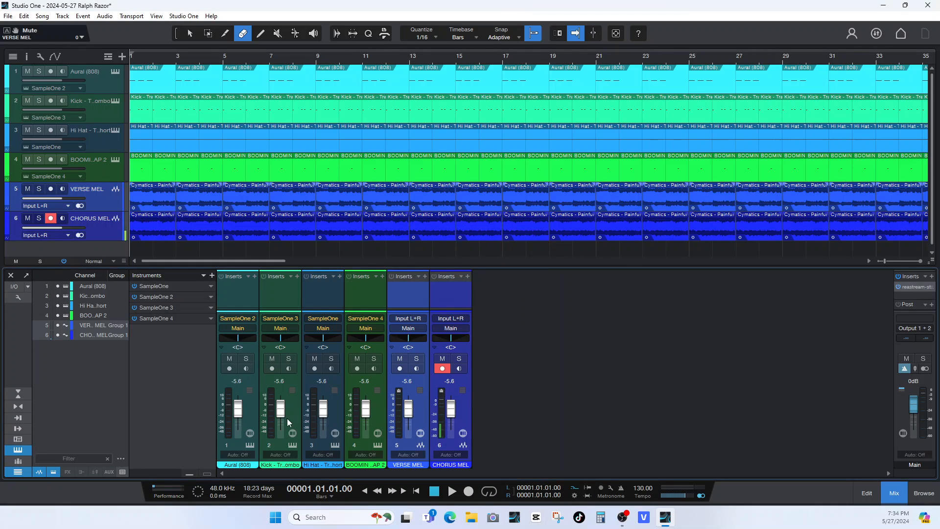
Select all six channels, lower their volume faders fully to −∞, and select only the Aural (808) channel.
click(257, 408)
ctrl+click(462, 414)
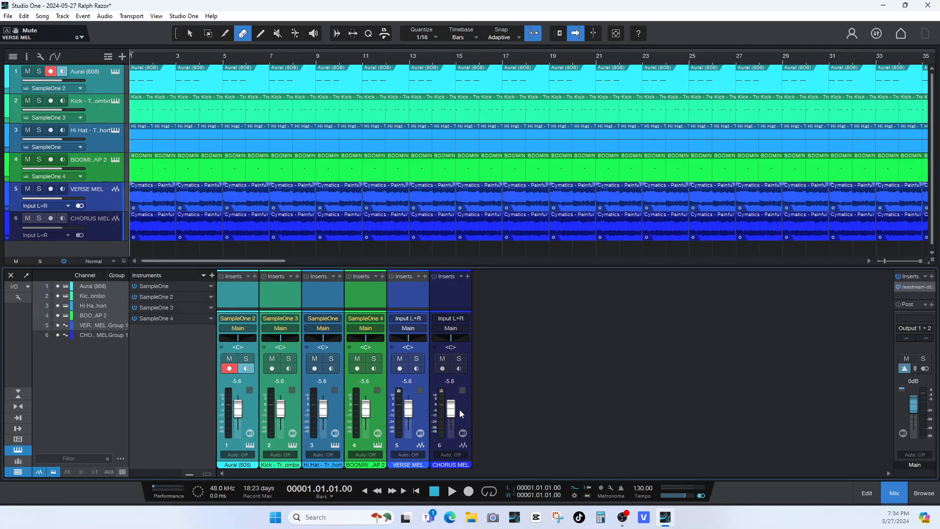
ctrl+click(458, 413)
drag(452, 410, 458, 473)
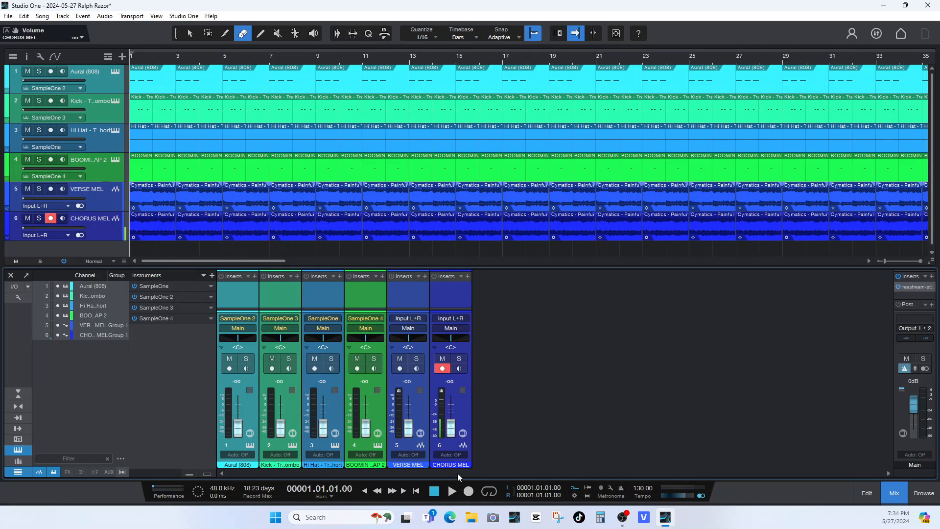
click(378, 407)
drag(408, 428, 408, 480)
click(241, 400)
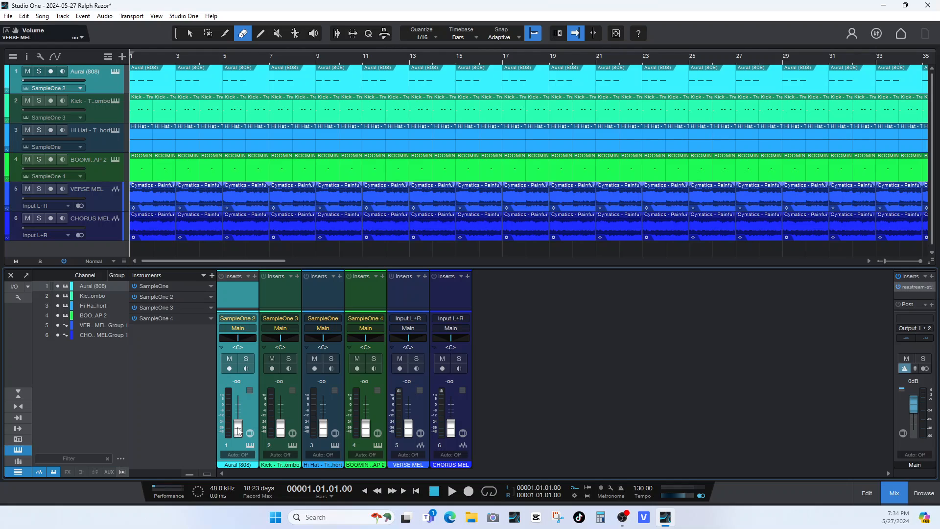
Play the song and raise the Aural (808) and Kick channels to −3.7 dB each.
key(space)
drag(238, 430, 243, 410)
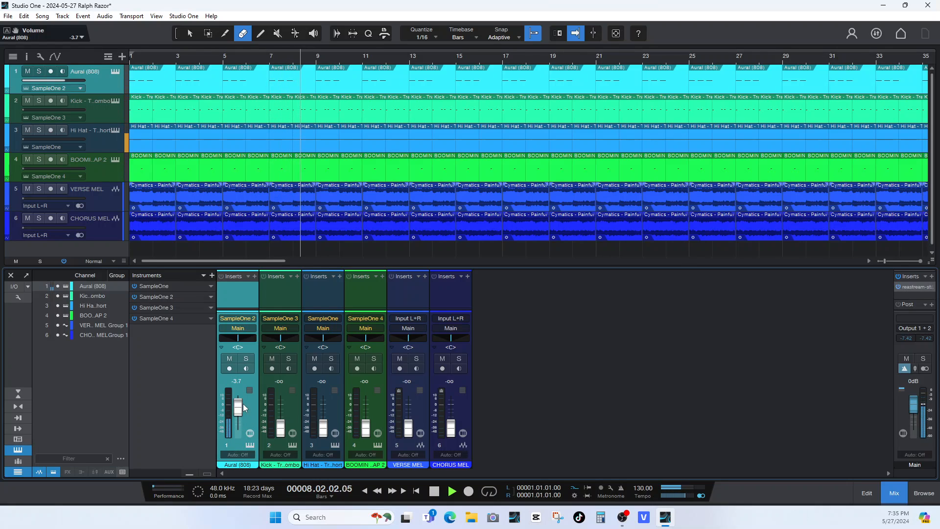
drag(281, 433, 282, 413)
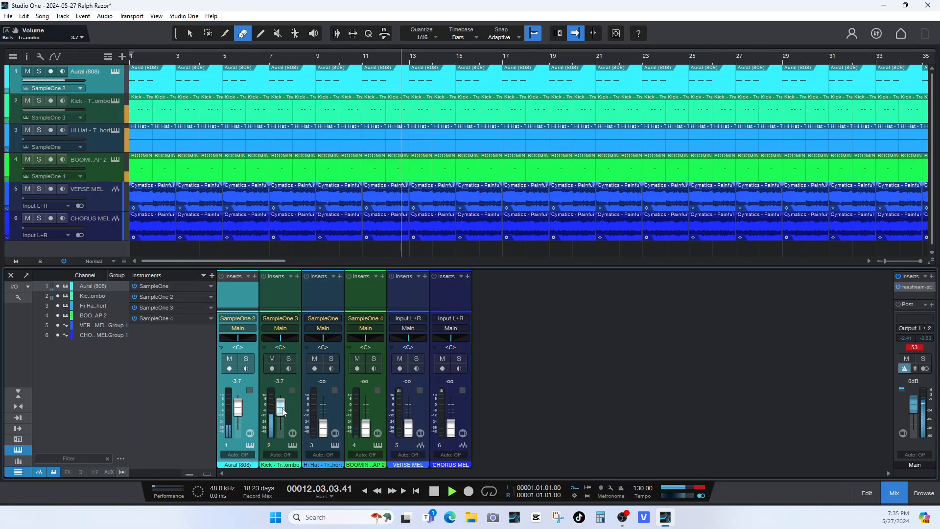
drag(283, 414, 287, 417)
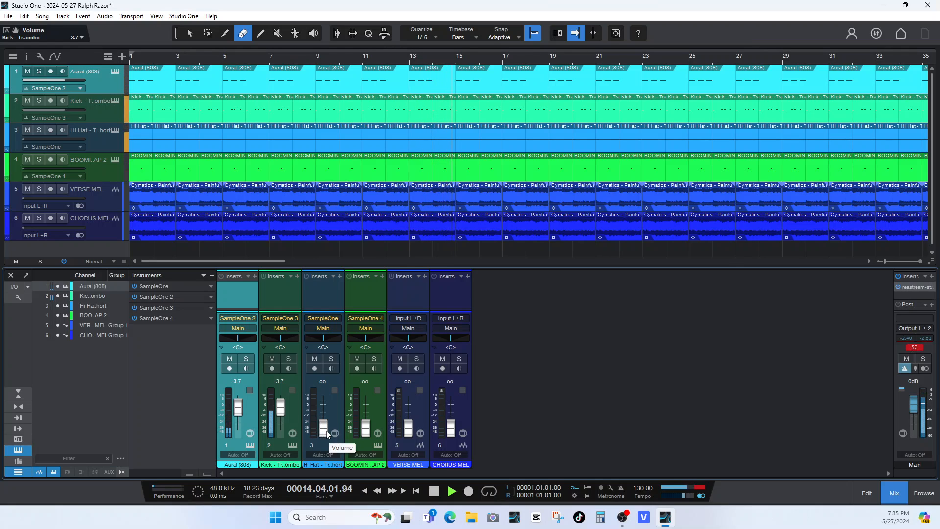
Set the Hi Hat to −10.4 dB panned to L42, and the BOOMIN AP 2 channel to −11.7 dB.
drag(327, 433, 334, 410)
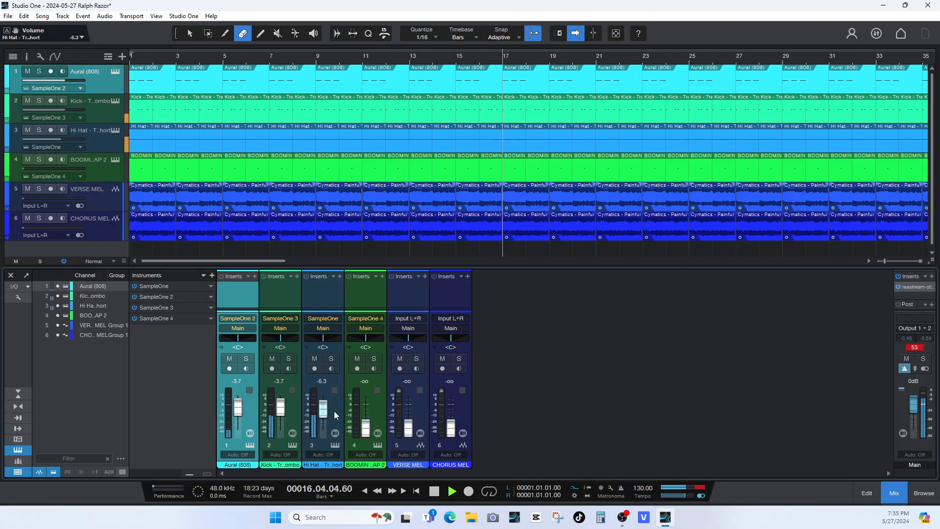
click(333, 410)
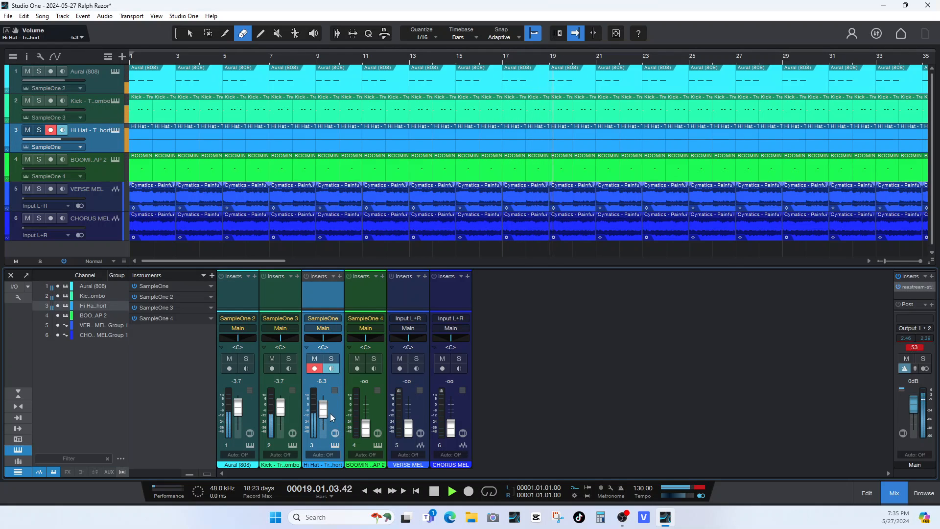
drag(323, 409, 323, 412)
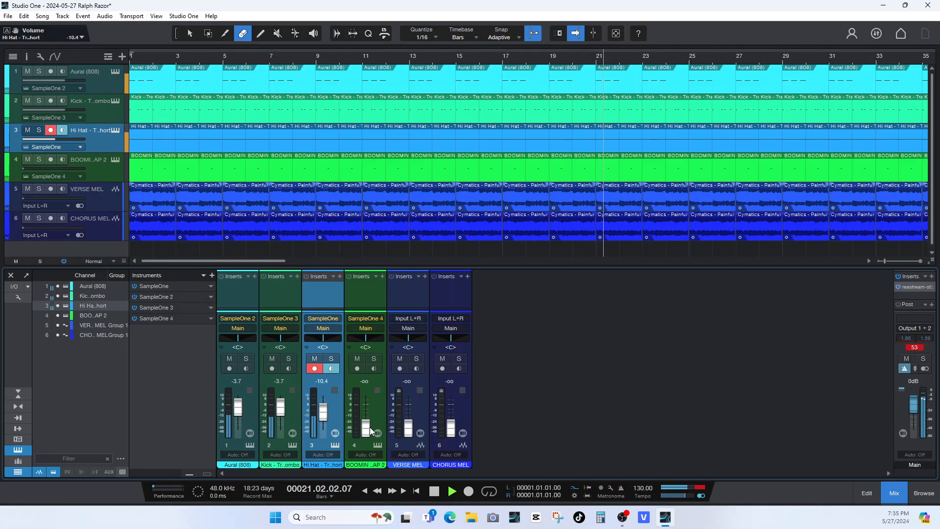
drag(371, 431, 366, 415)
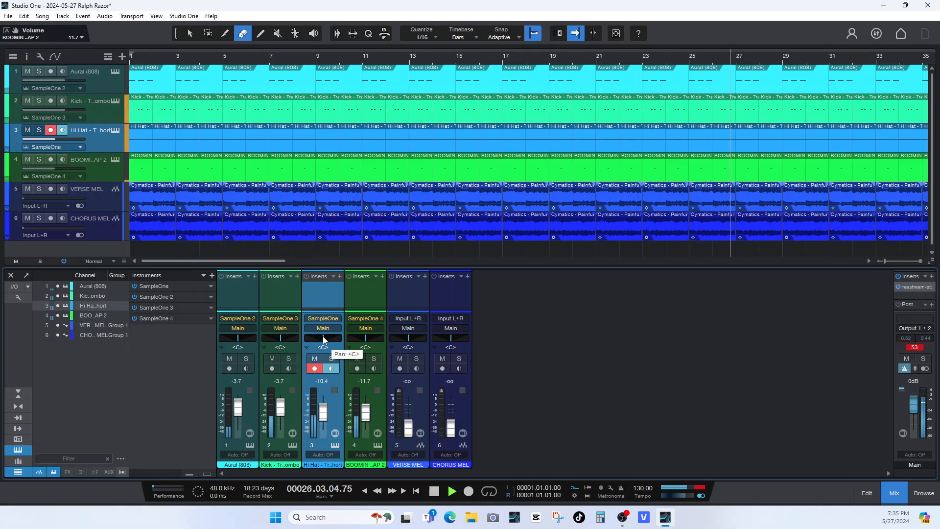
drag(322, 336, 316, 338)
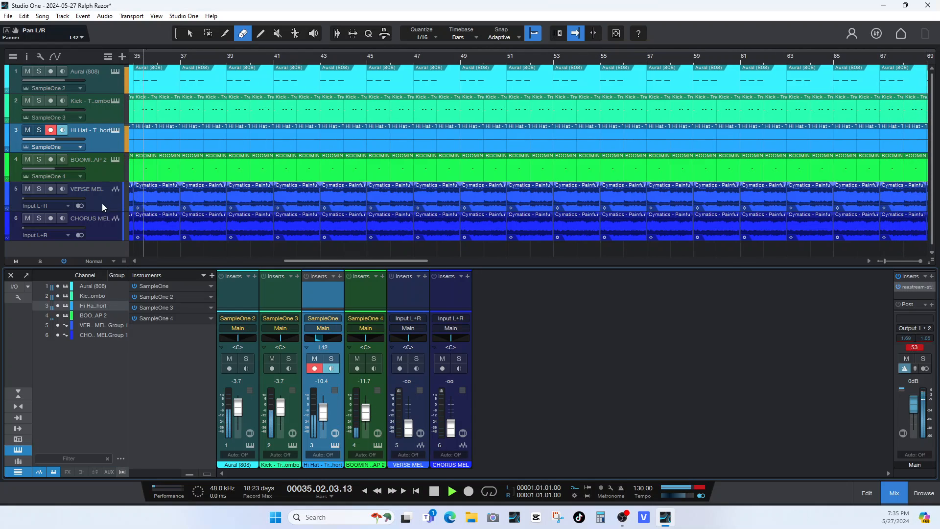
scroll(101, 204, down, 1)
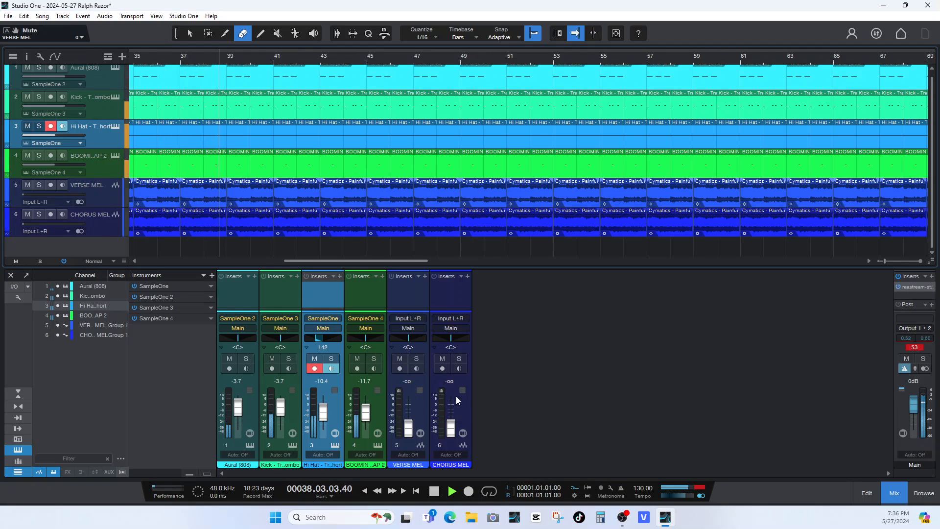
right_click(462, 407)
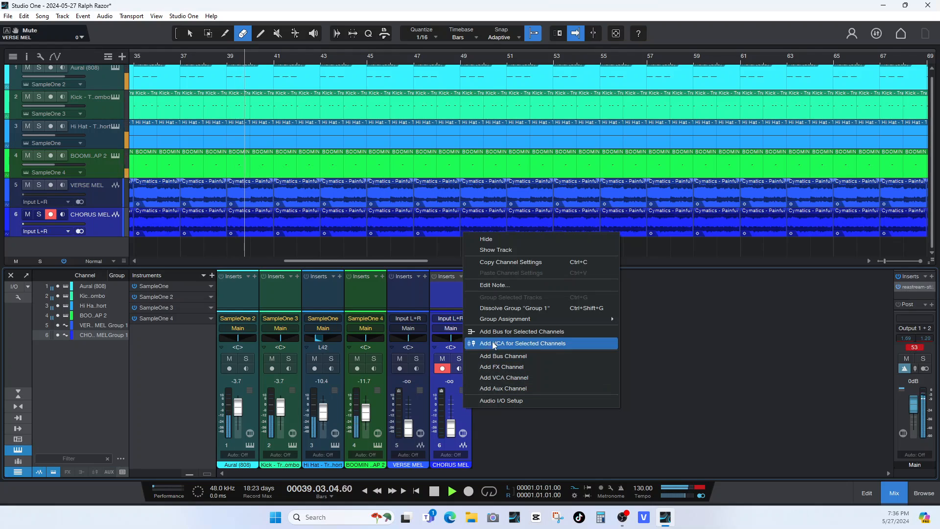
mouse_move(496, 321)
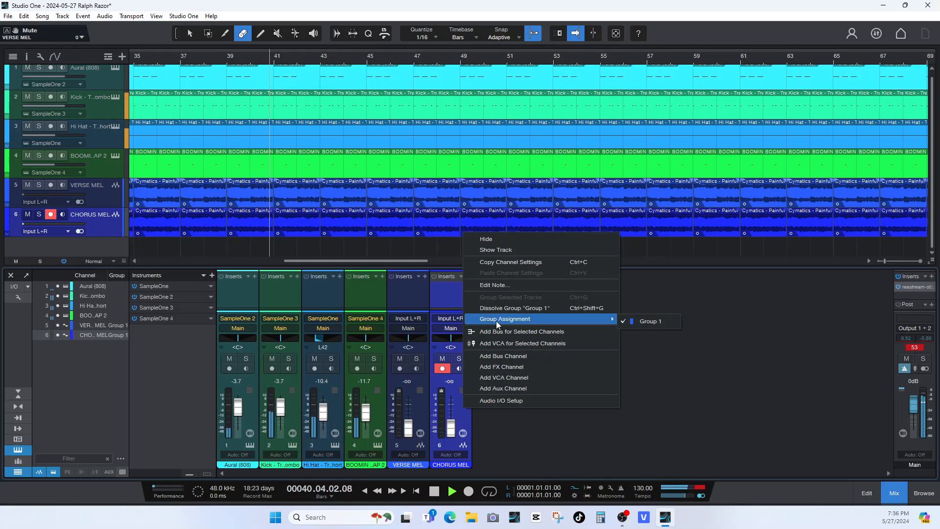
click(424, 413)
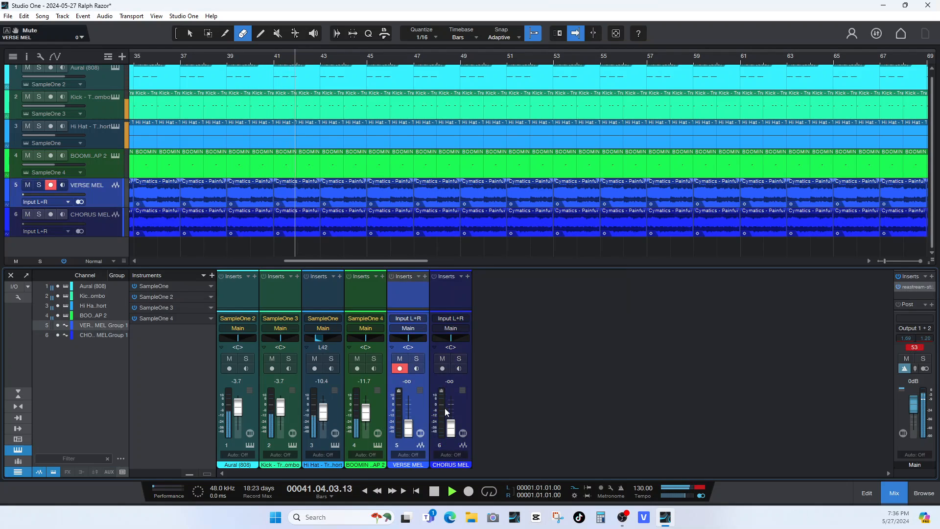
Set the Main output to −8.2 dB and the grouped VERSE MEL and CHORUS MEL channels to −13.0 dB during playback.
click(462, 407)
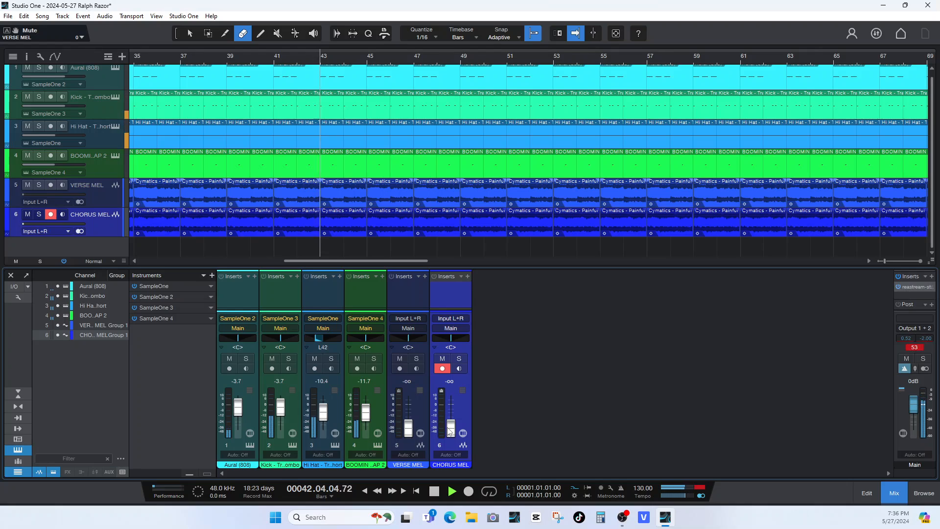
drag(451, 431, 454, 419)
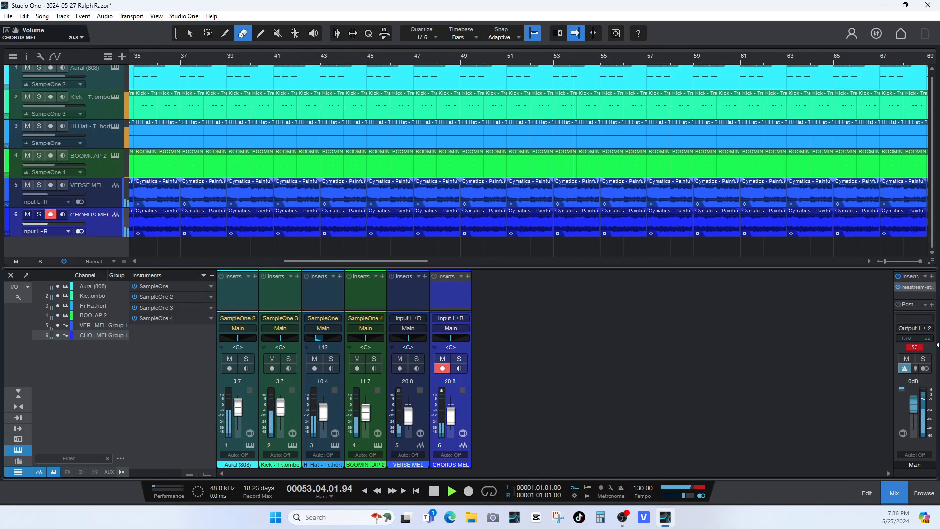
click(919, 348)
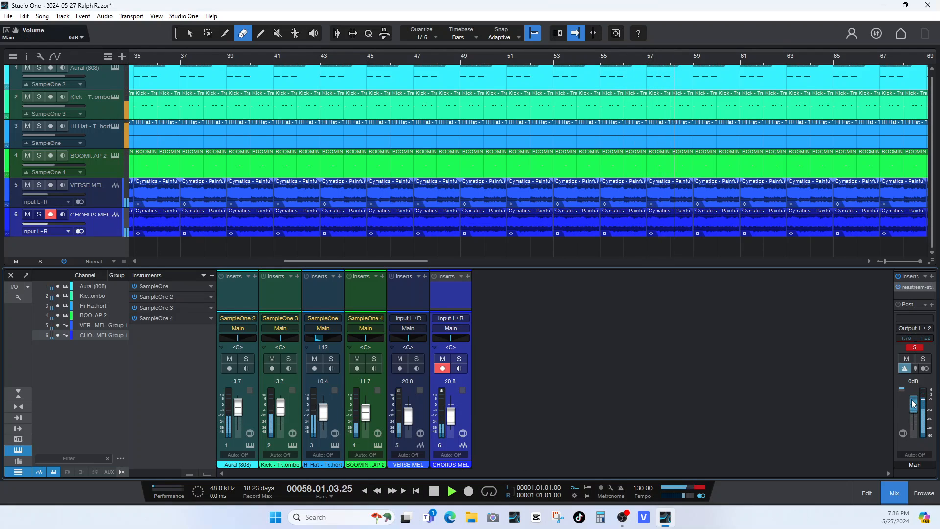
drag(913, 403, 913, 410)
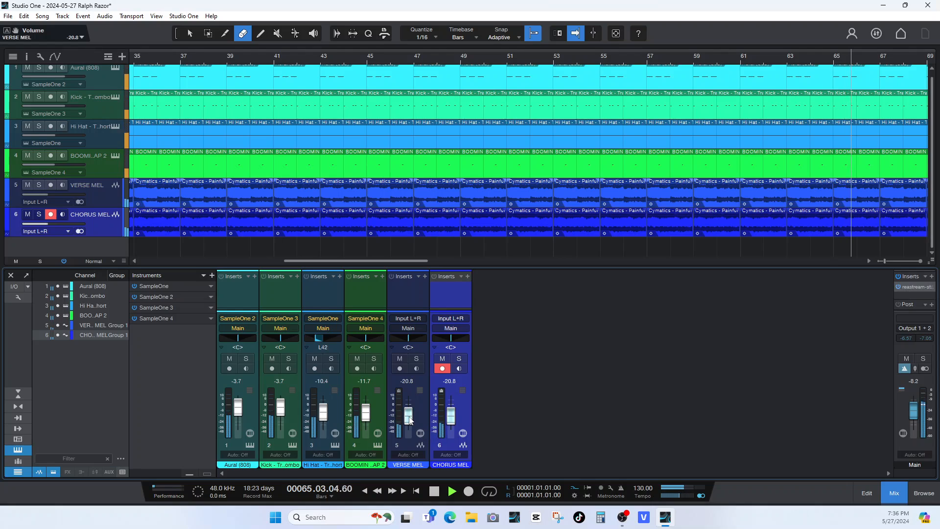
drag(410, 420, 411, 417)
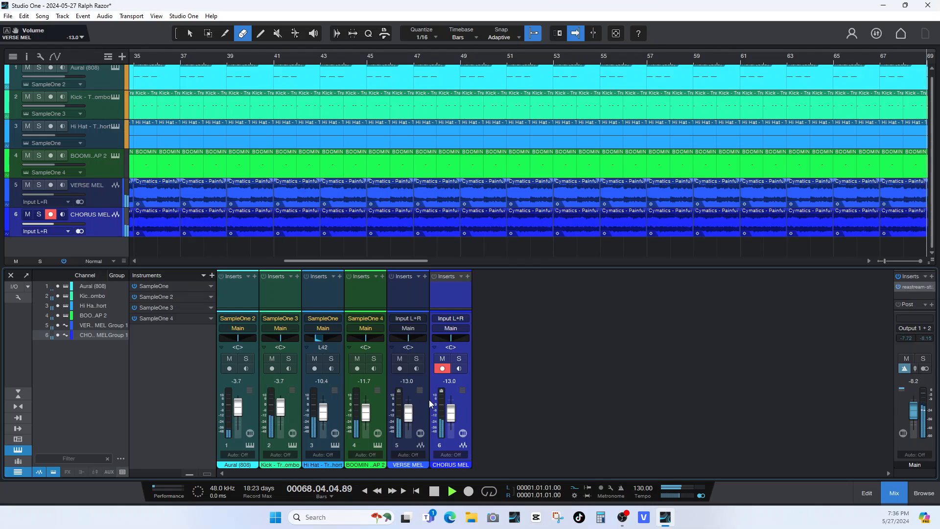
Stop playback and dissolve Group 1 so the two melody channels are no longer linked.
click(423, 405)
key(space)
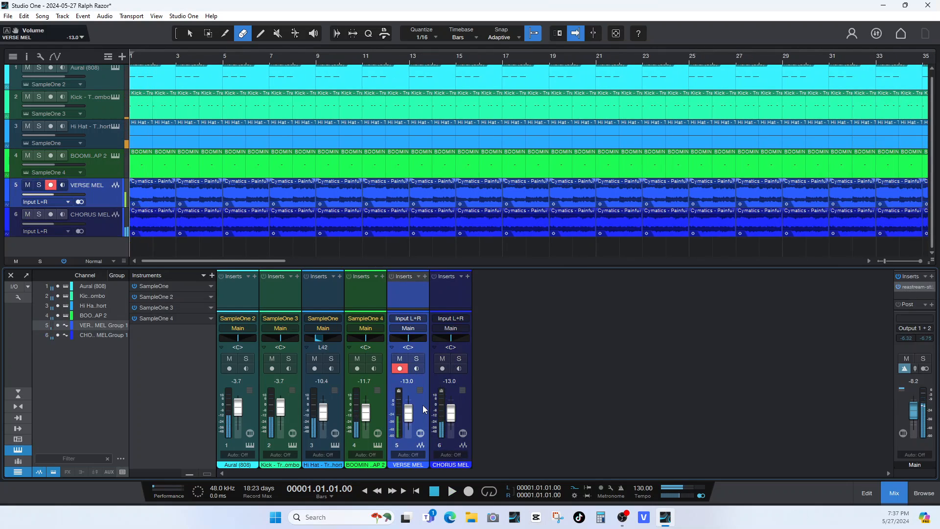
right_click(422, 404)
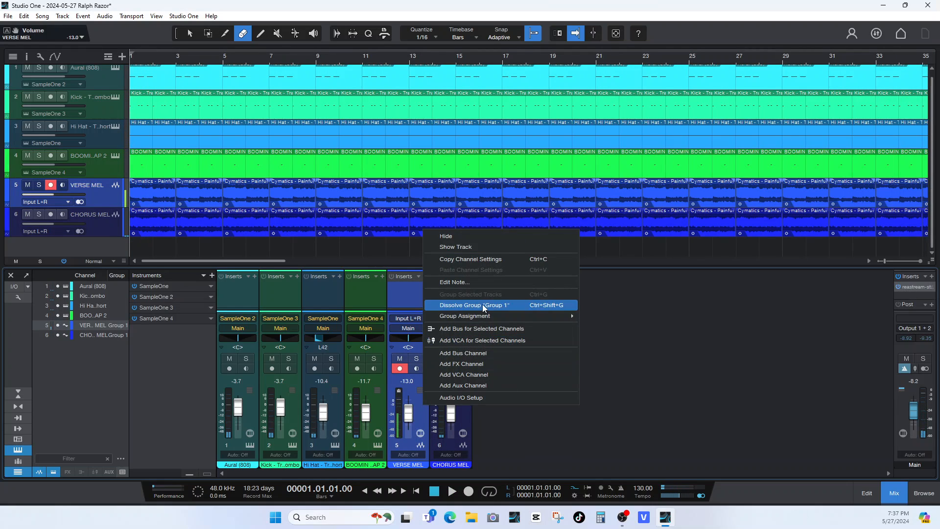
click(482, 304)
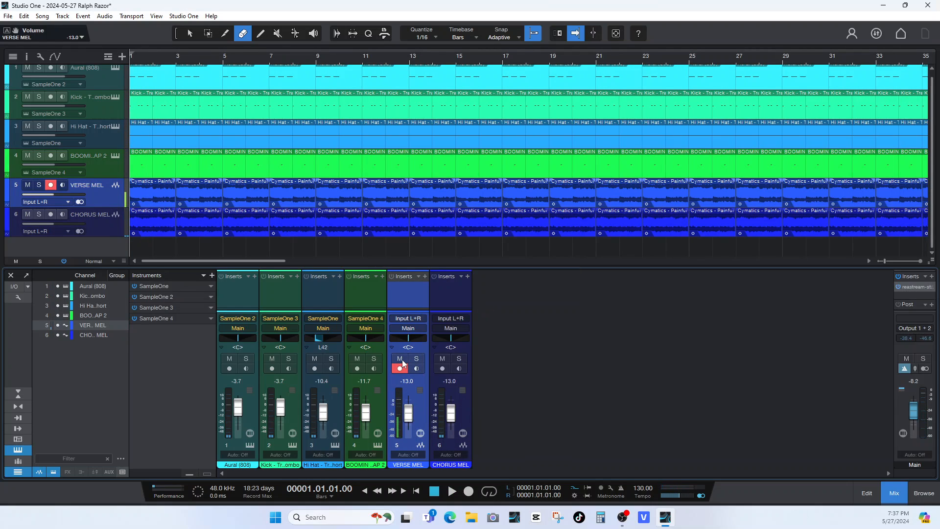
Mute VERSE MEL and set the CHORUS MEL channel to −11.7 dB while the song plays.
click(400, 358)
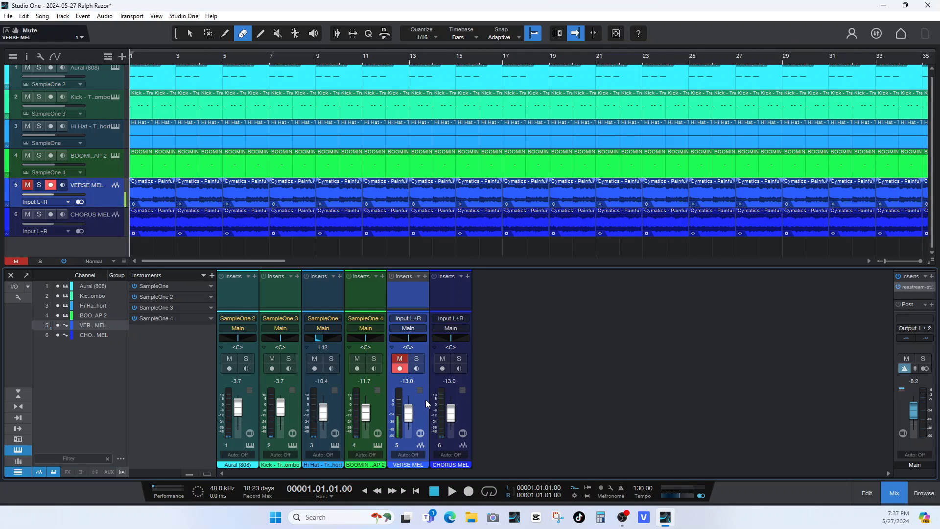
key(space)
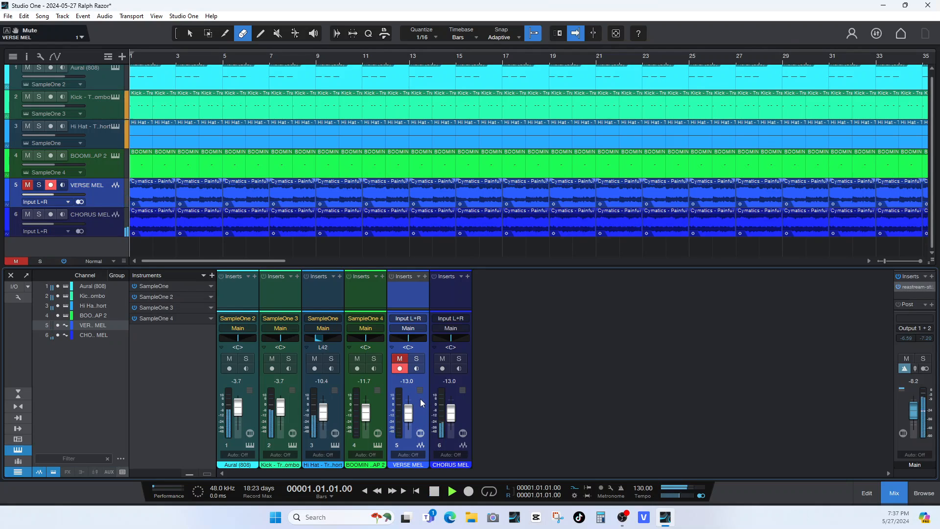
drag(452, 414, 452, 414)
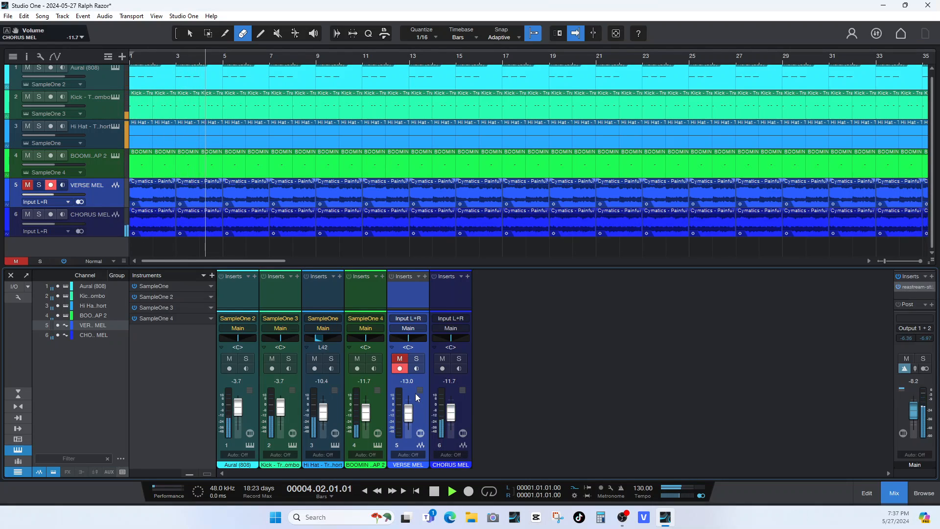
key(space)
Mute CHORUS MEL instead of VERSE MEL and set the VERSE MEL channel to −8.9 dB during playback.
click(443, 358)
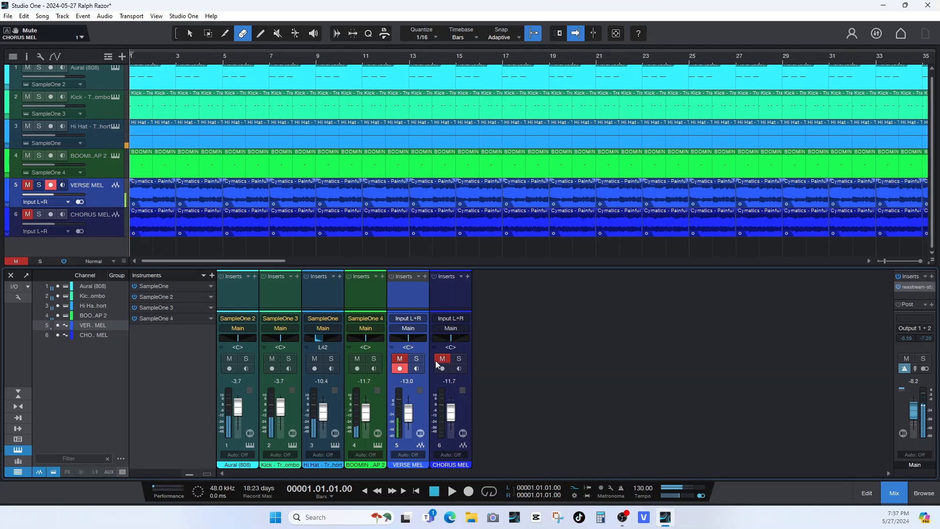
click(400, 359)
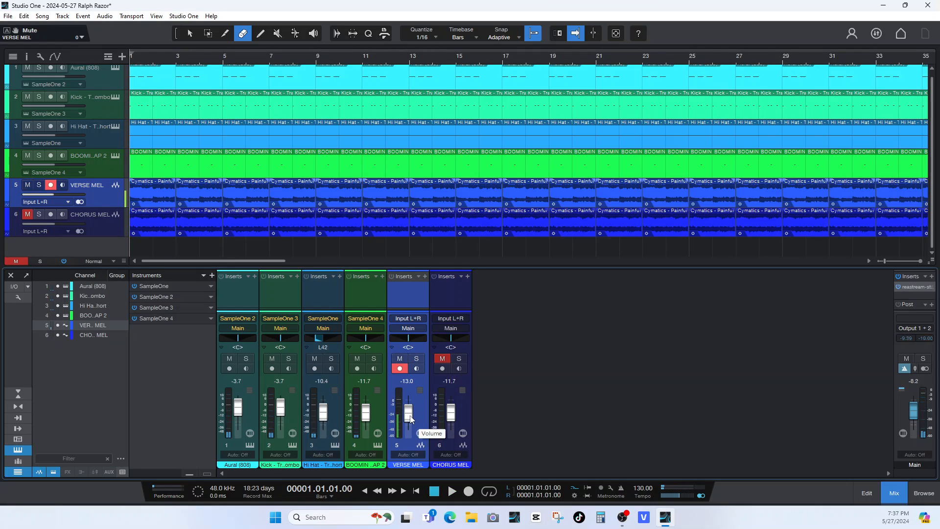
key(space)
scroll(410, 418, up, 4)
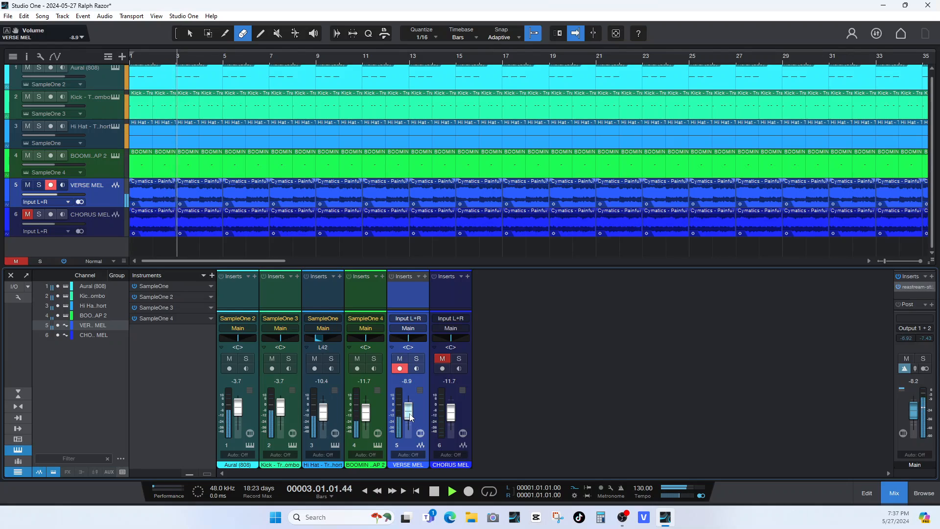
key(space)
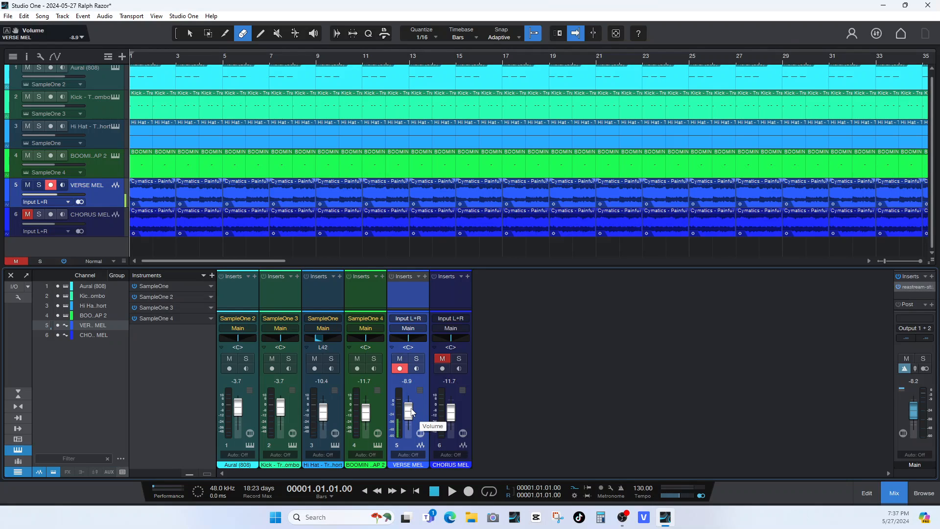
Play the song from the start several times to check the balance of the drums, 808 and verse melody.
key(space)
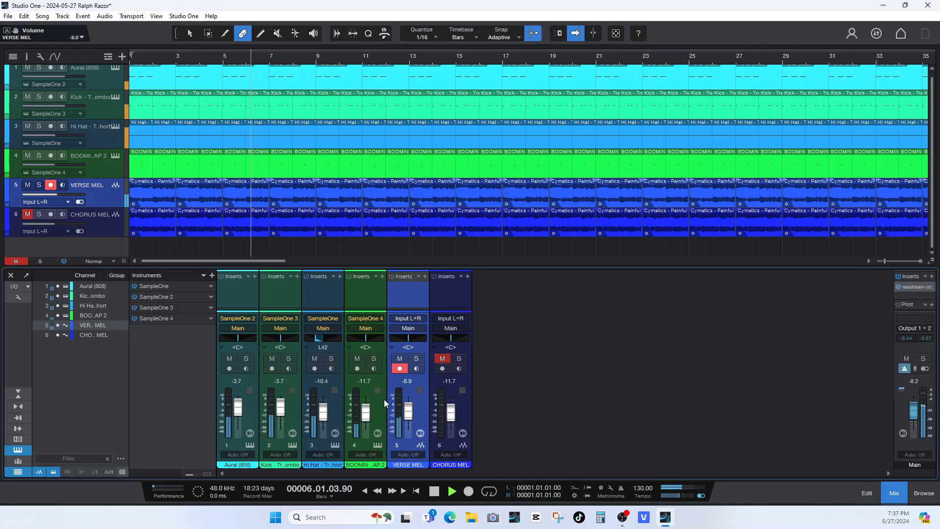
key(space)
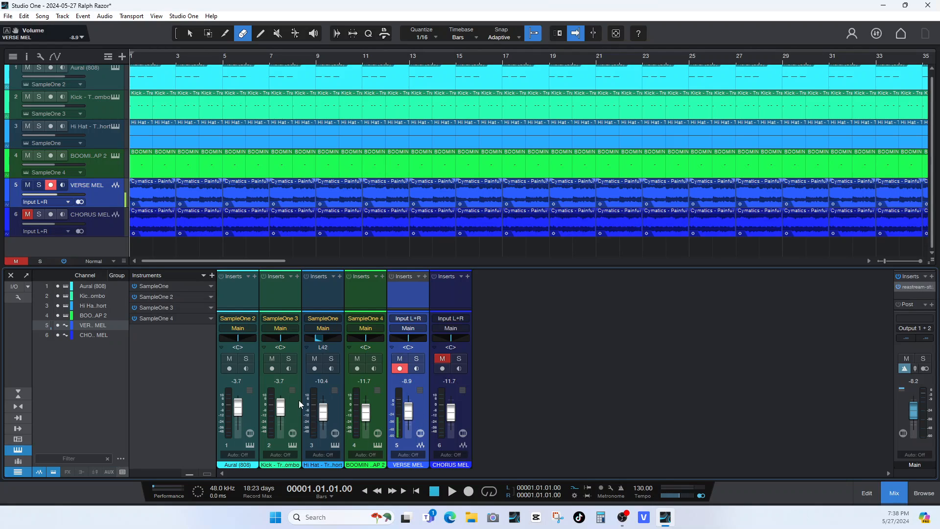
click(251, 405)
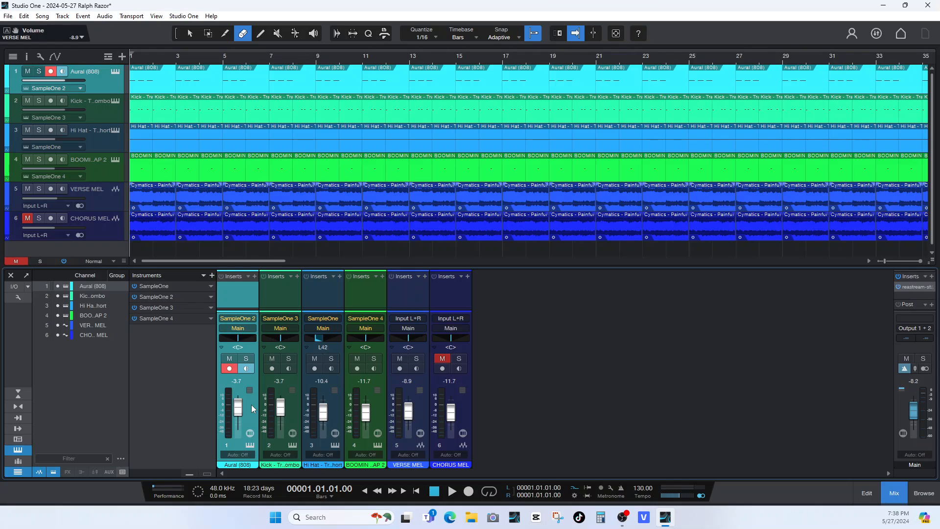
key(space)
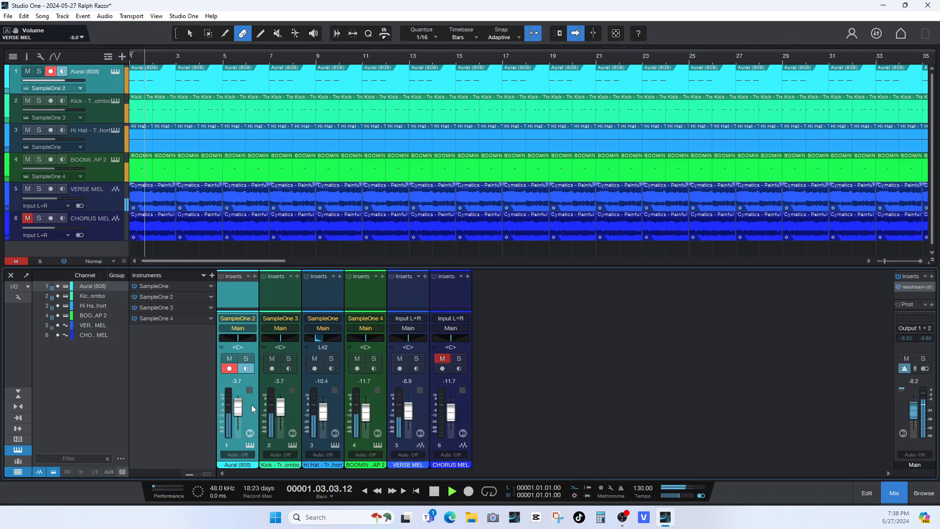
key(space)
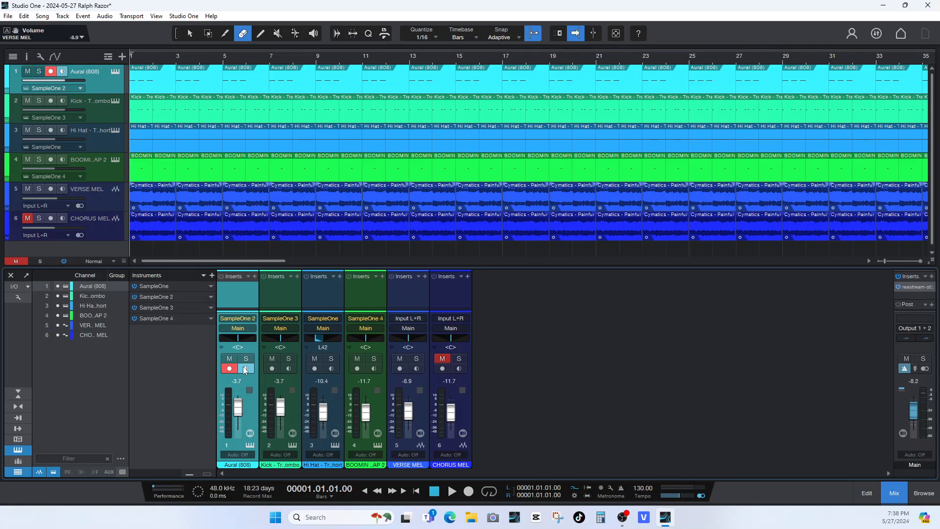
key(space)
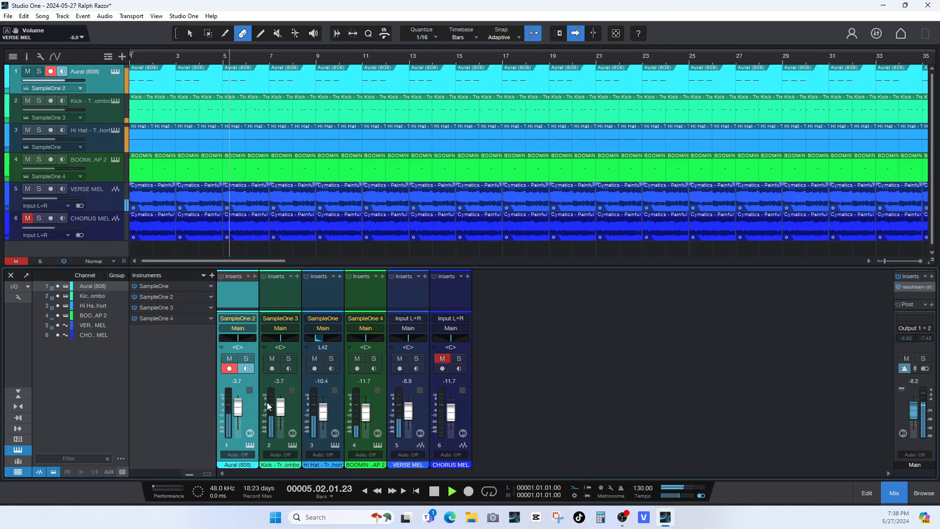
key(space)
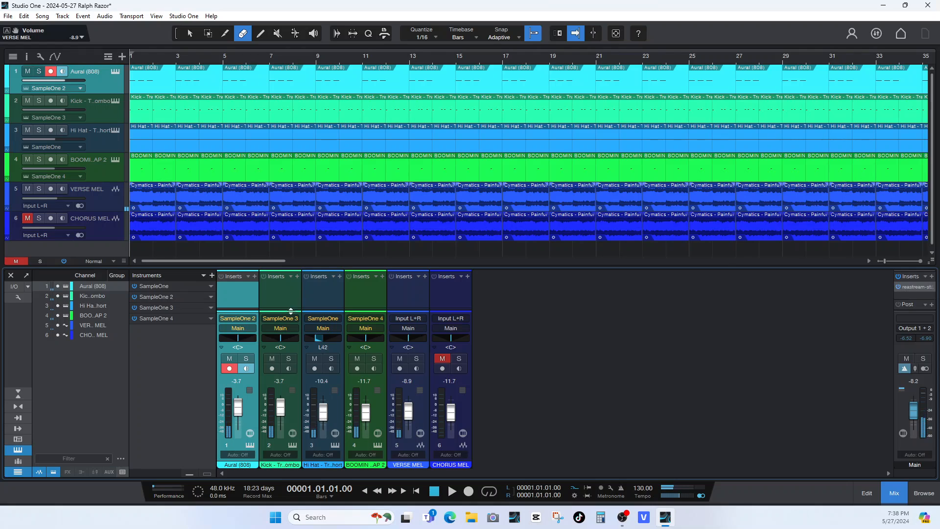
Solo the Aural (808) and Kick channels and play them together.
click(281, 362)
click(246, 361)
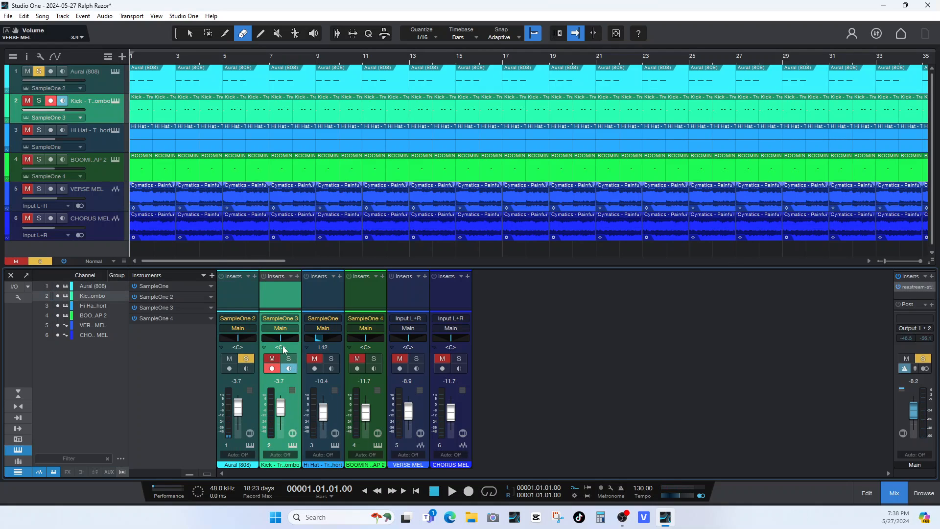
click(289, 358)
key(space)
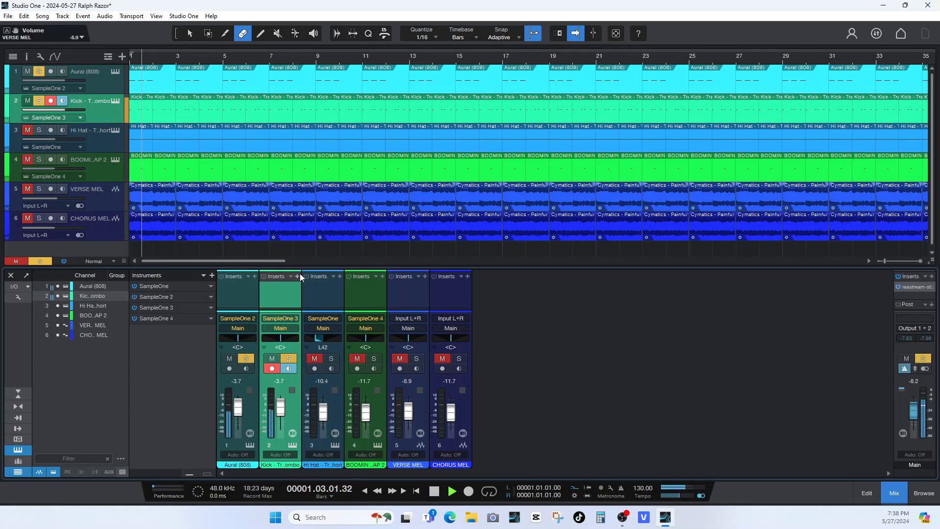
Insert the PreSonus Pro EQ³ effect on the Kick channel.
click(298, 276)
click(332, 367)
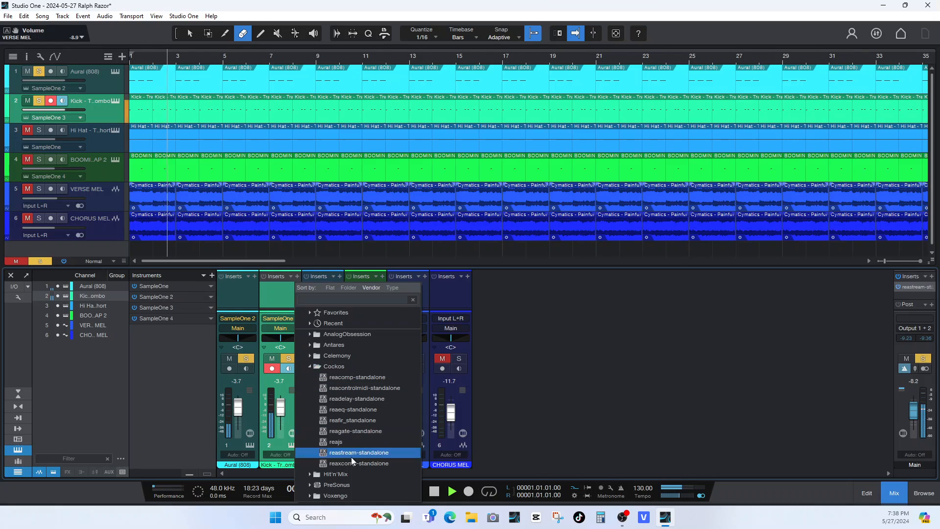
click(347, 370)
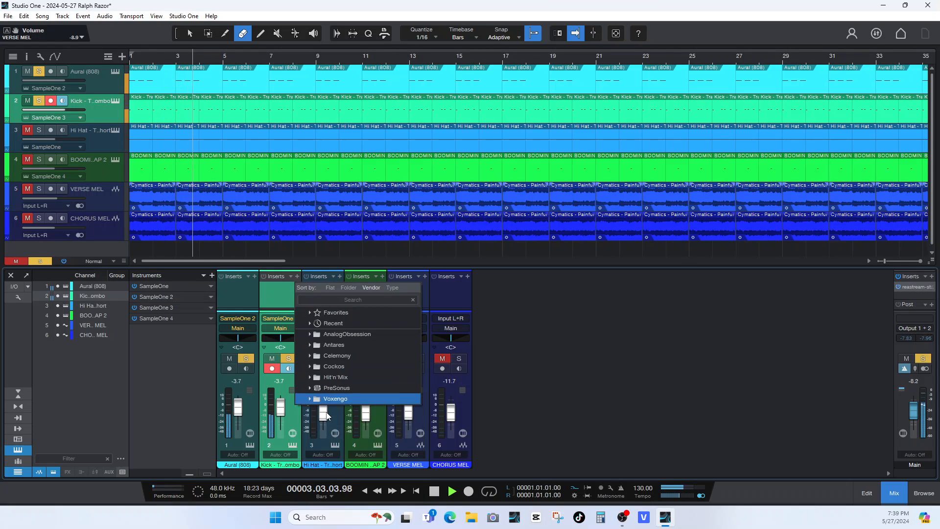
click(333, 389)
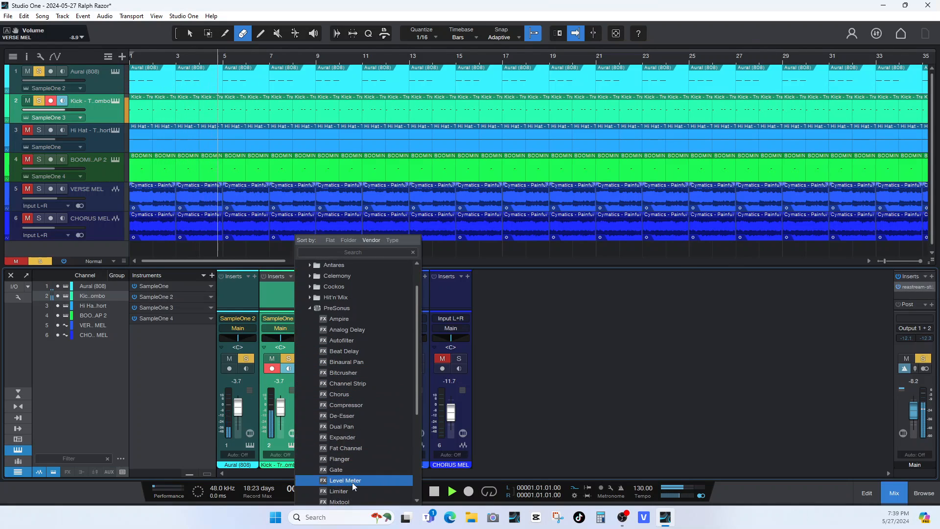
scroll(347, 463, down, 2)
scroll(348, 494, down, 3)
click(342, 499)
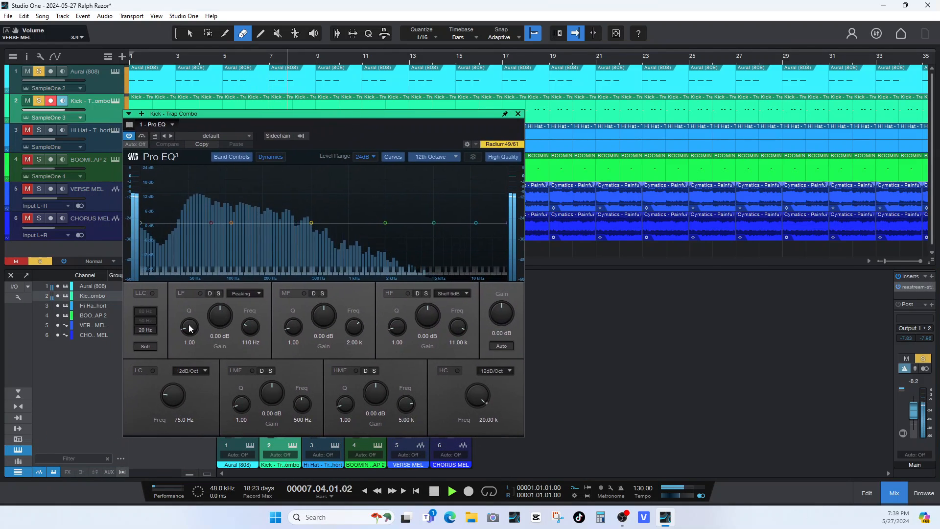
Enable the kick EQ's 20 Hz LLC filter and its LC low cut with a 36 dB/Oct slope.
click(153, 293)
click(152, 371)
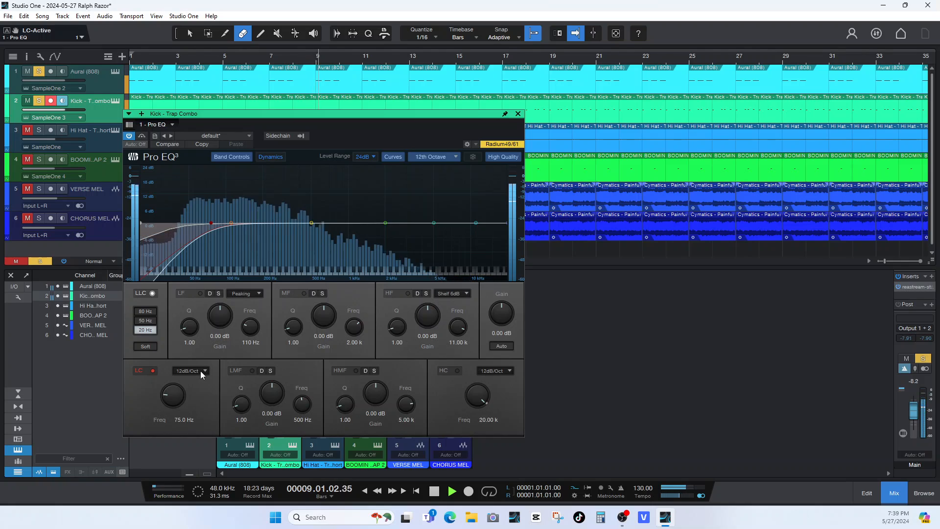
click(200, 371)
click(194, 409)
Set the kick's low-cut frequency to 33.9 Hz and boost the LF band by 6.15 dB at 94.0 Hz.
drag(170, 402, 162, 409)
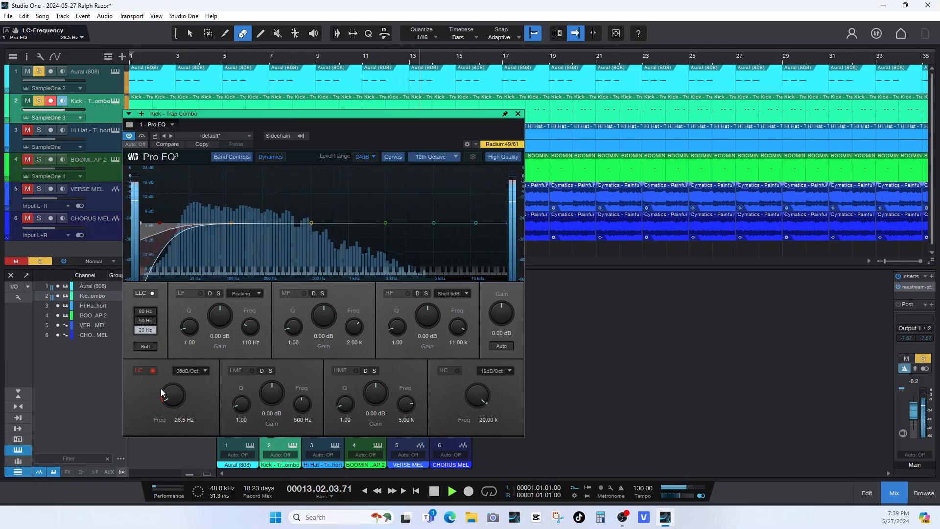
drag(165, 395, 165, 390)
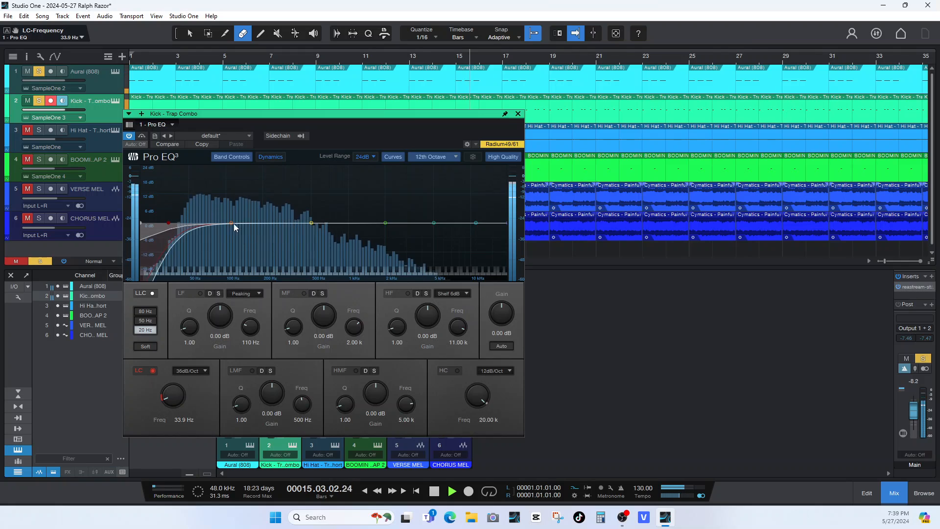
drag(231, 223, 224, 208)
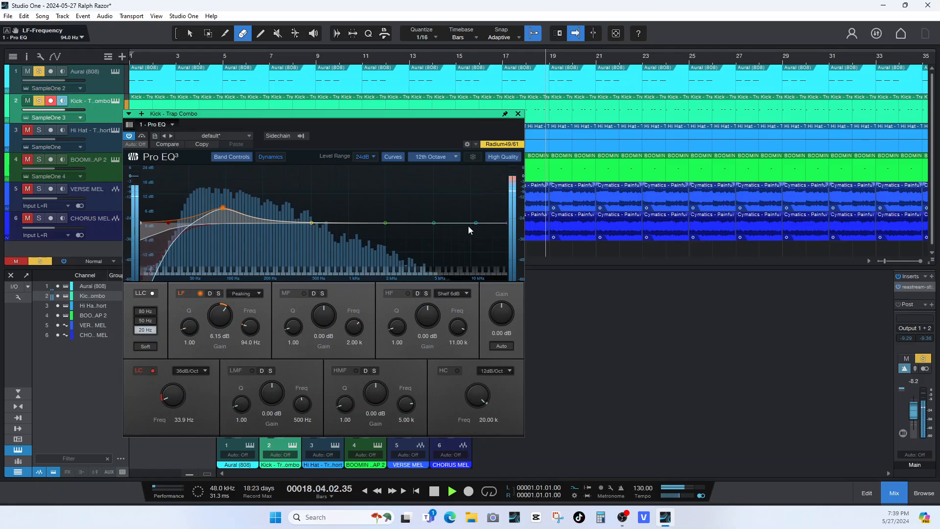
Enable the kick EQ's HC high cut with a 36 dB/Oct slope at 1.06 kHz, close the EQ and stop playback.
click(457, 370)
click(504, 370)
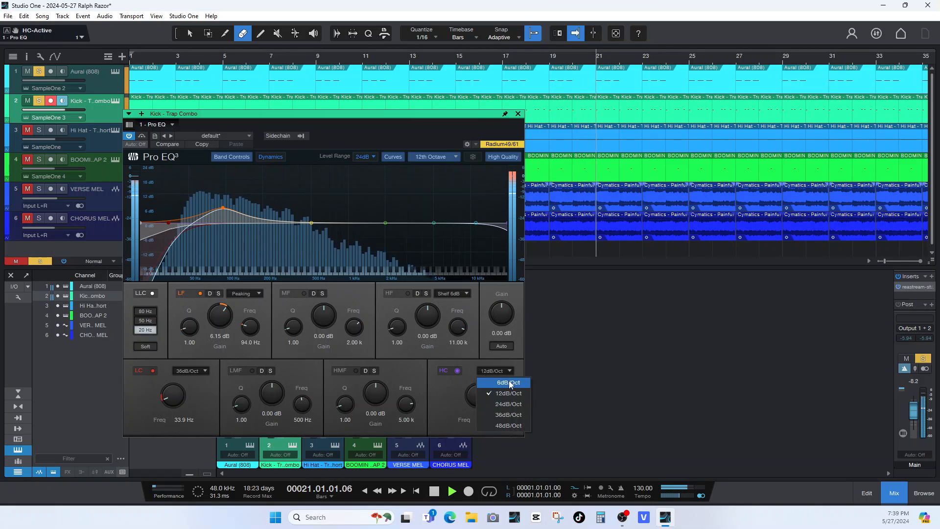
click(508, 415)
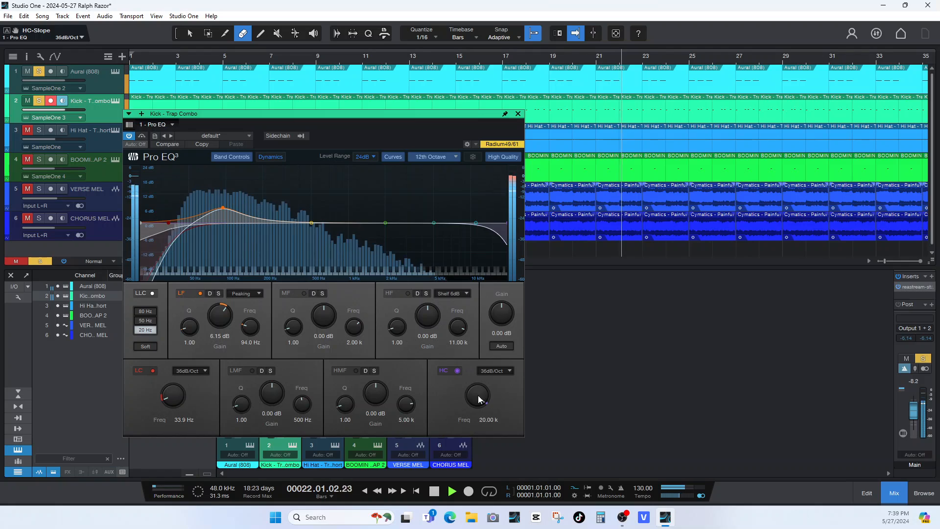
drag(483, 397, 461, 414)
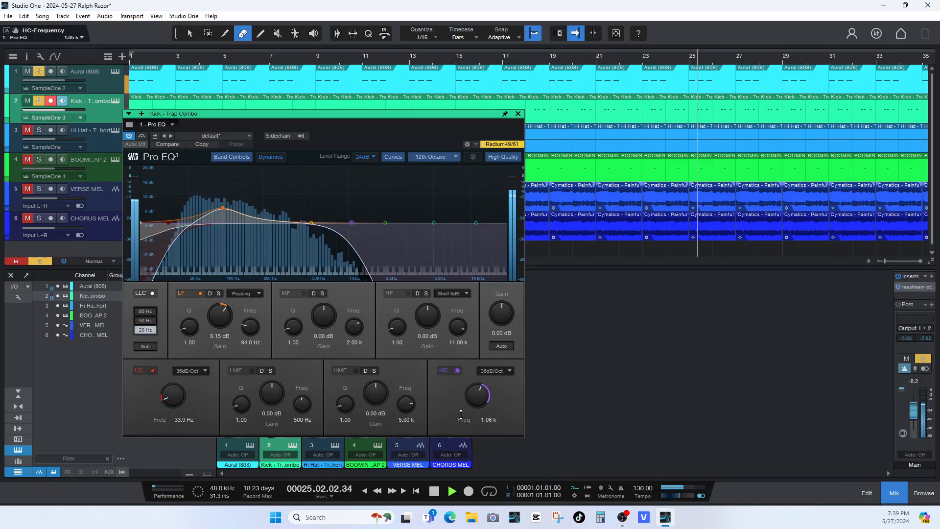
click(518, 114)
key(space)
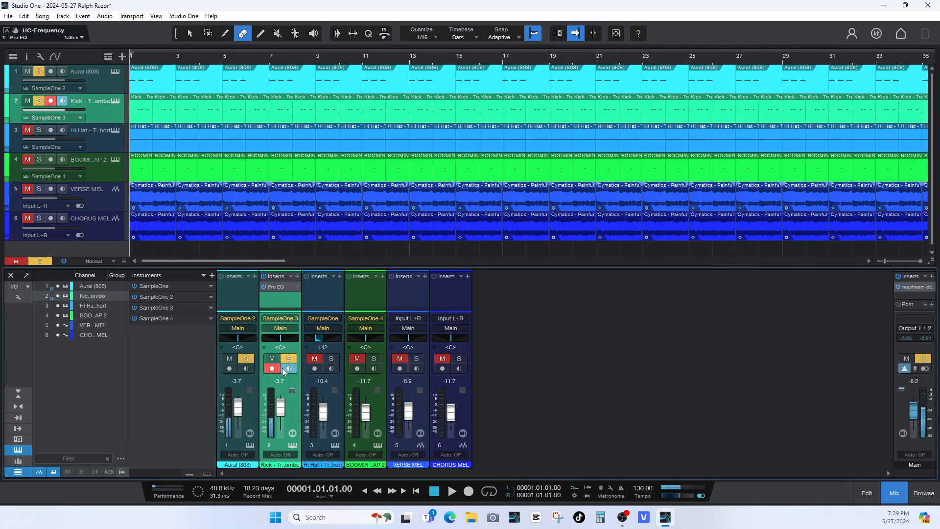
Unsolo the Aural (808) and Kick channels and play the full beat from the start.
click(246, 360)
click(288, 358)
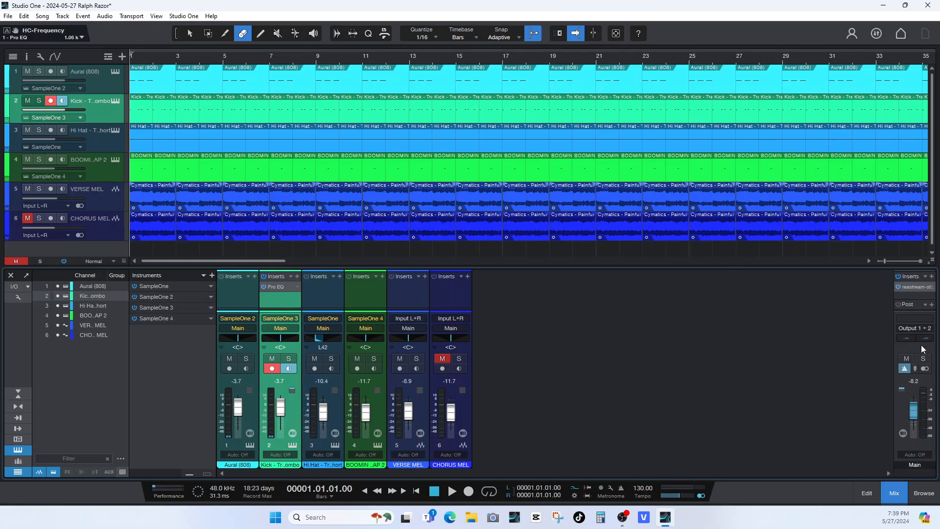
key(space)
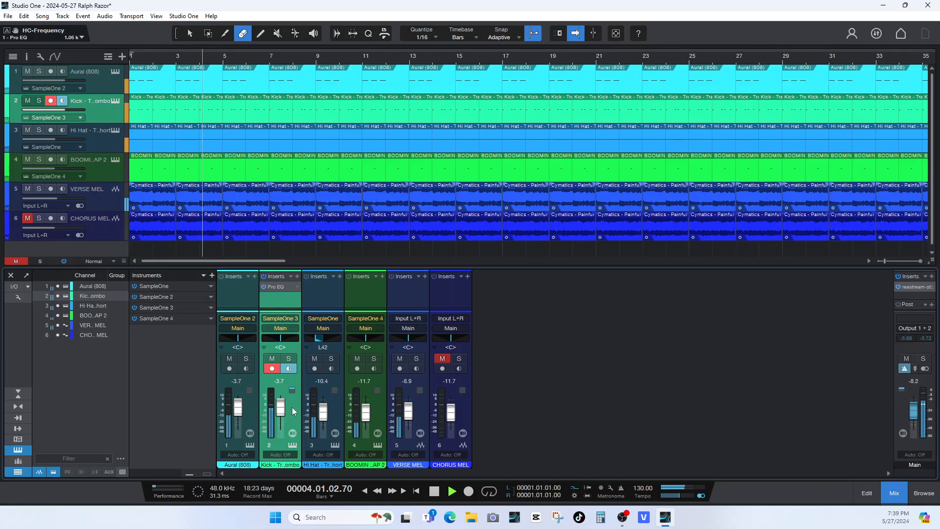
Set the kick's volume to -7.6 dB, judging it both soloed and in the full mix, and stop playback.
click(289, 359)
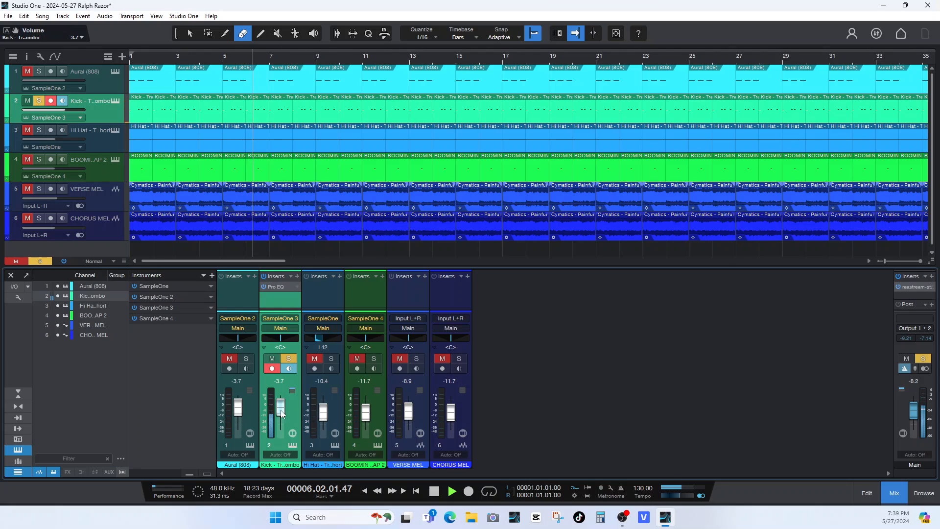
scroll(281, 415, down, 3)
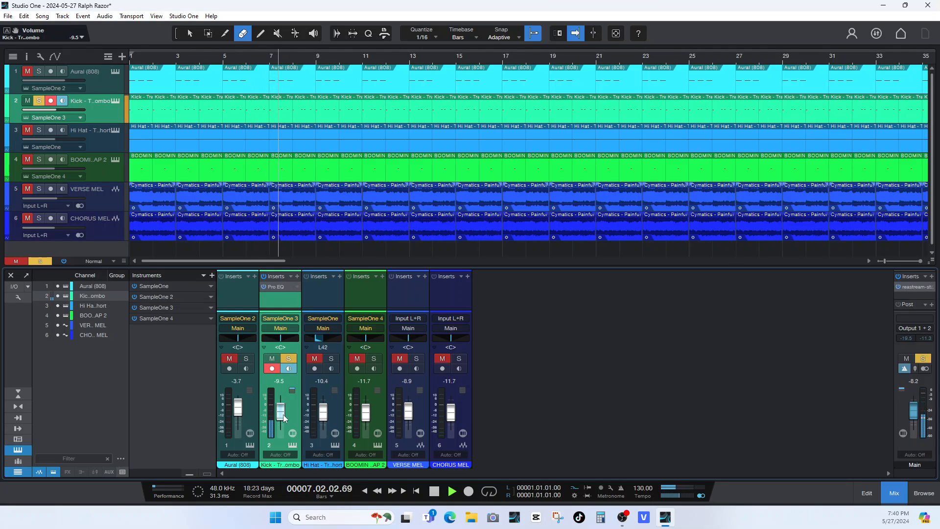
click(290, 361)
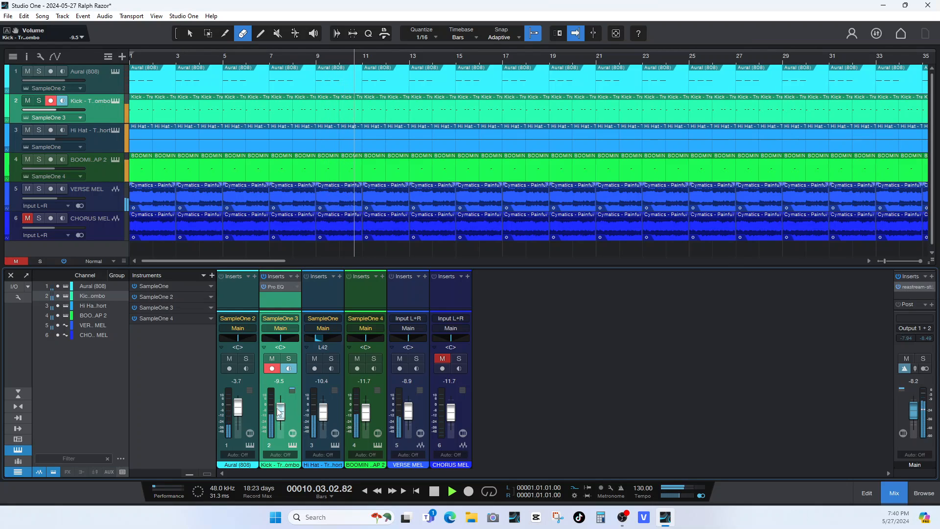
drag(277, 406, 277, 405)
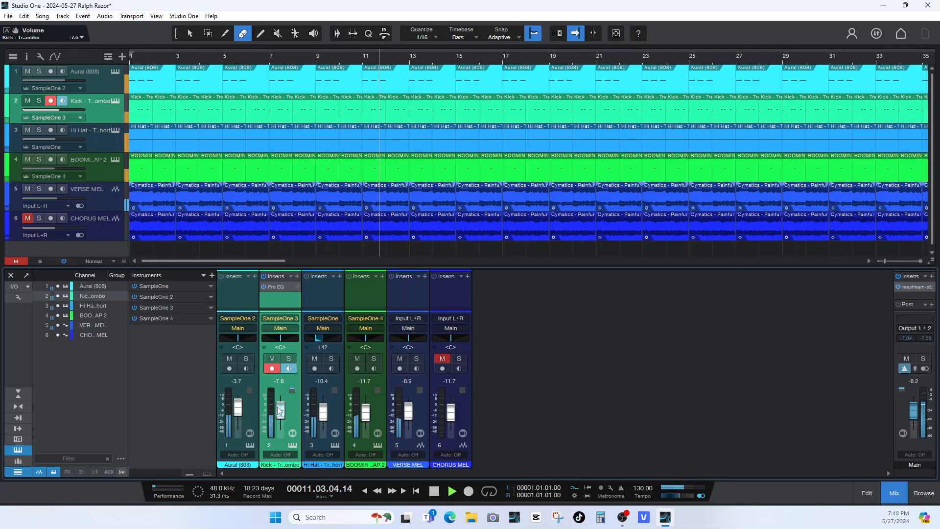
key(space)
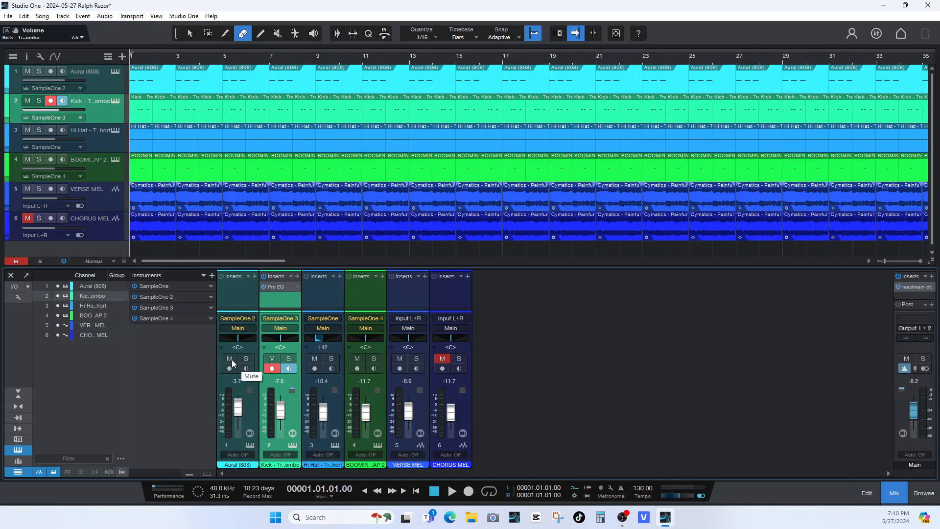
Listen to the beat with the Aural (808) channel muted, stop playback and unmute it again.
click(231, 359)
key(space)
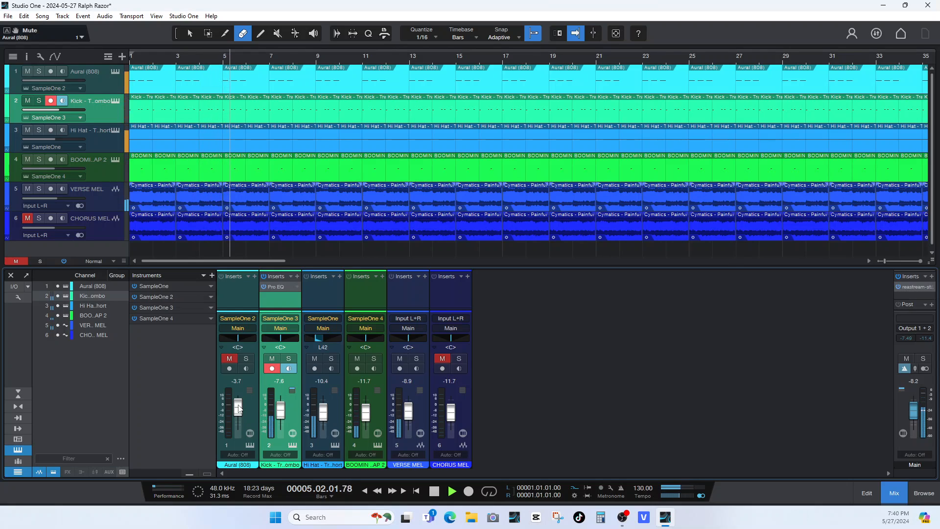
key(space)
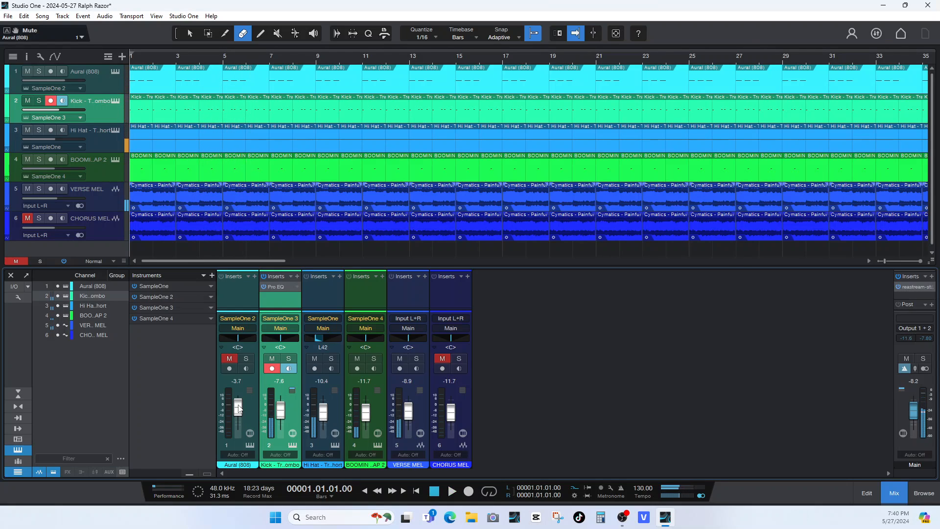
click(238, 359)
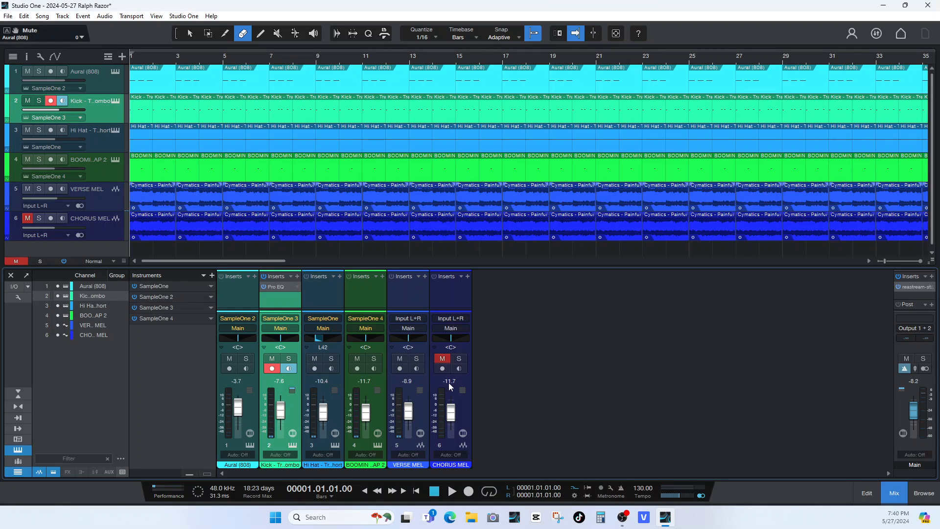
Unmute CHORUS MEL, then erase the VERSE MEL clips from bar 1 to 5 and the first 808 clip, and preview the intro.
click(442, 358)
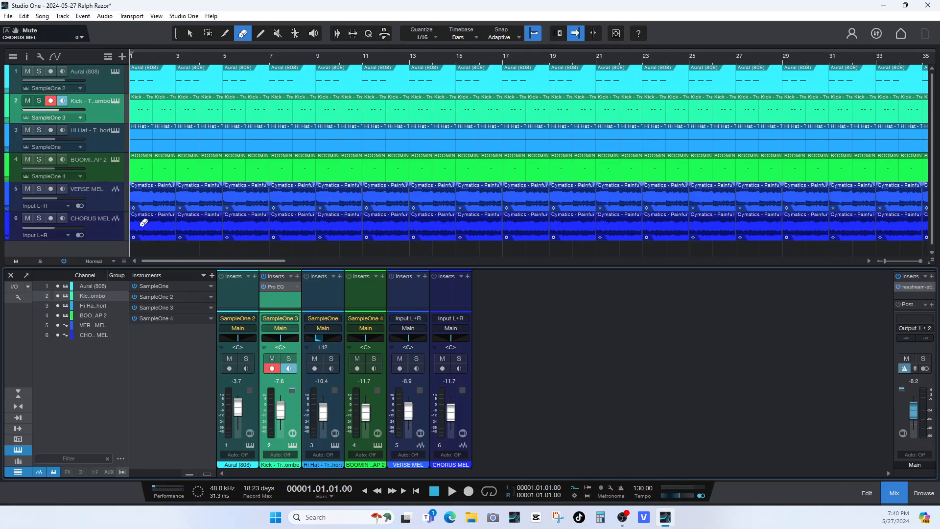
click(154, 193)
click(146, 76)
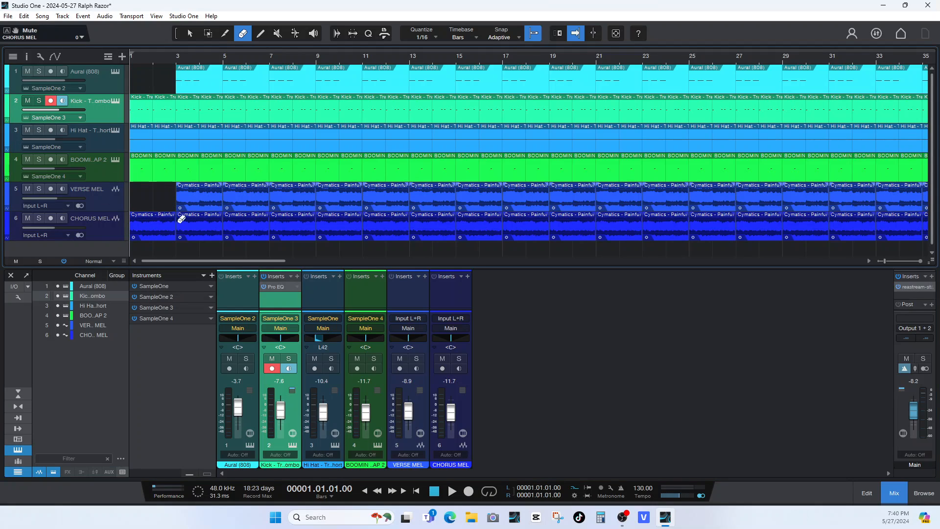
click(209, 196)
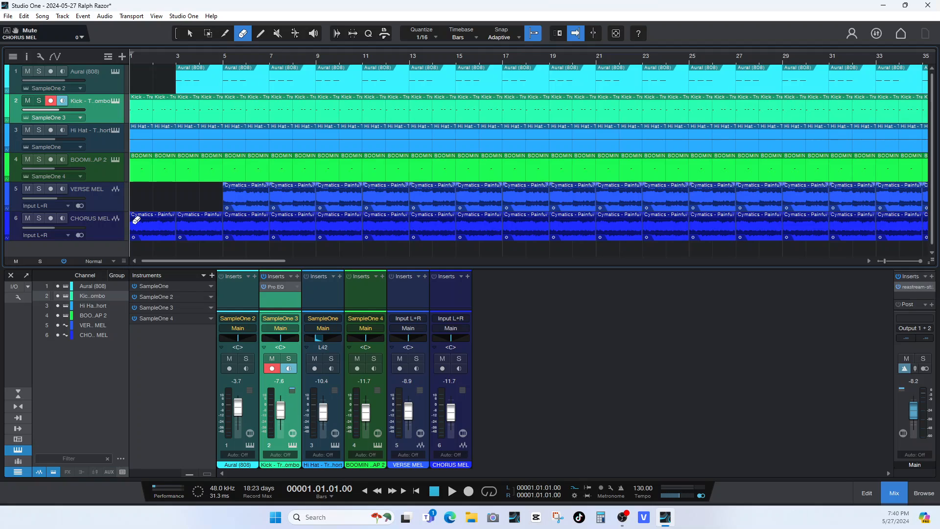
key(space)
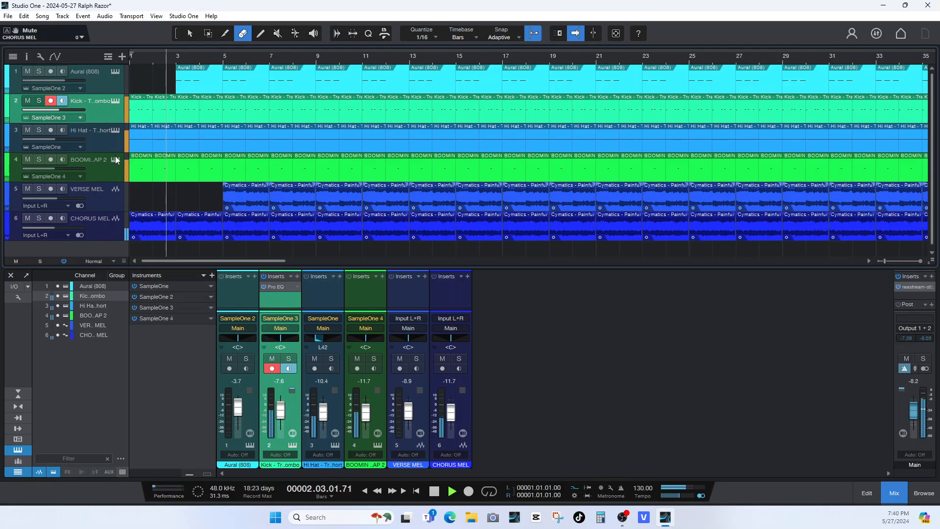
key(space)
Erase the hi-hat clips from bar 1 to 3 and the BOOMIN clap and 808 clips from bar 3 to 5, replaying the intro.
click(143, 135)
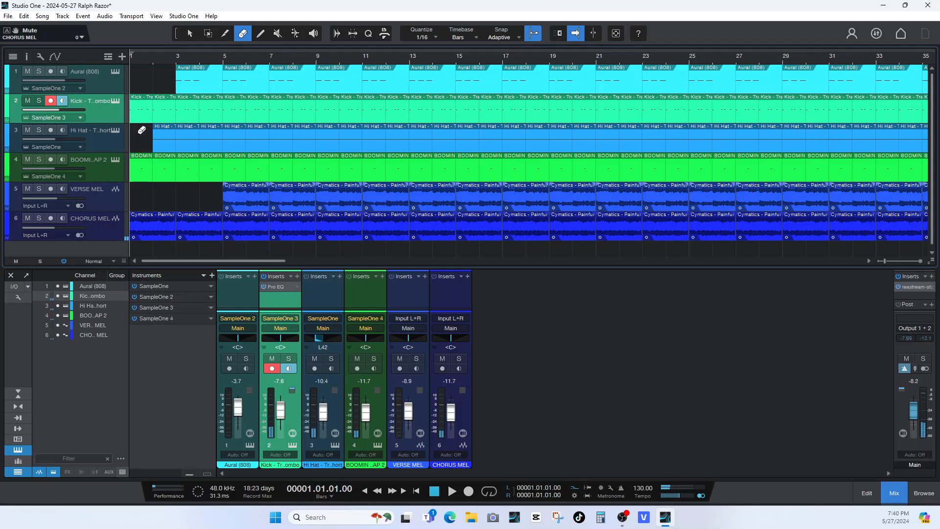
click(165, 135)
key(space)
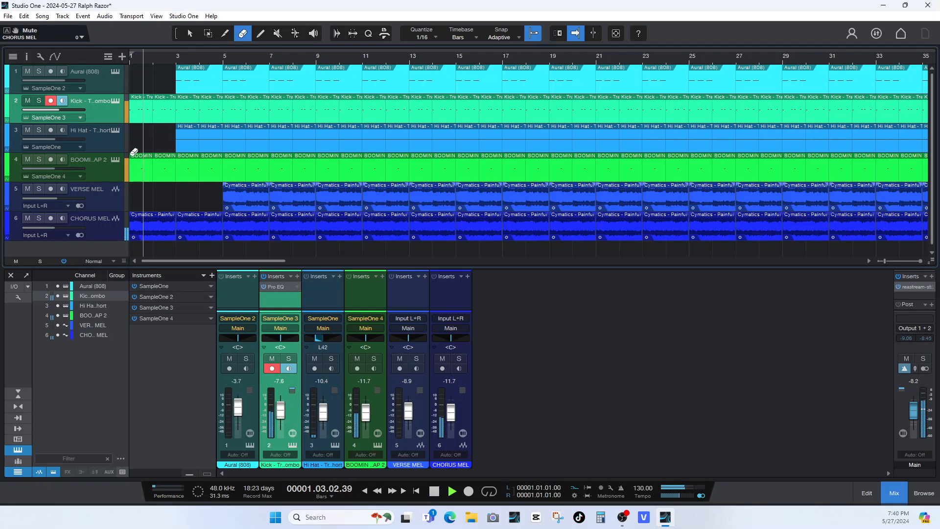
click(188, 169)
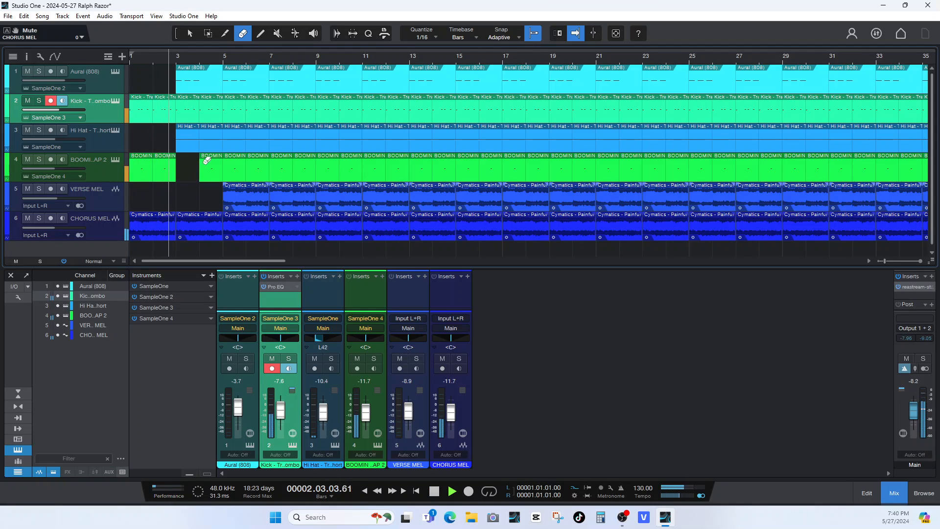
click(210, 169)
click(189, 83)
key(space)
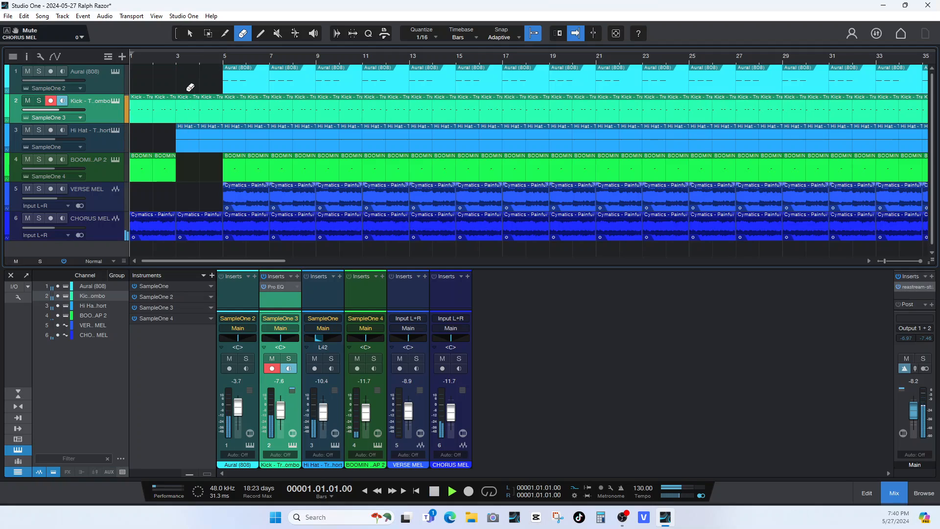
key(space)
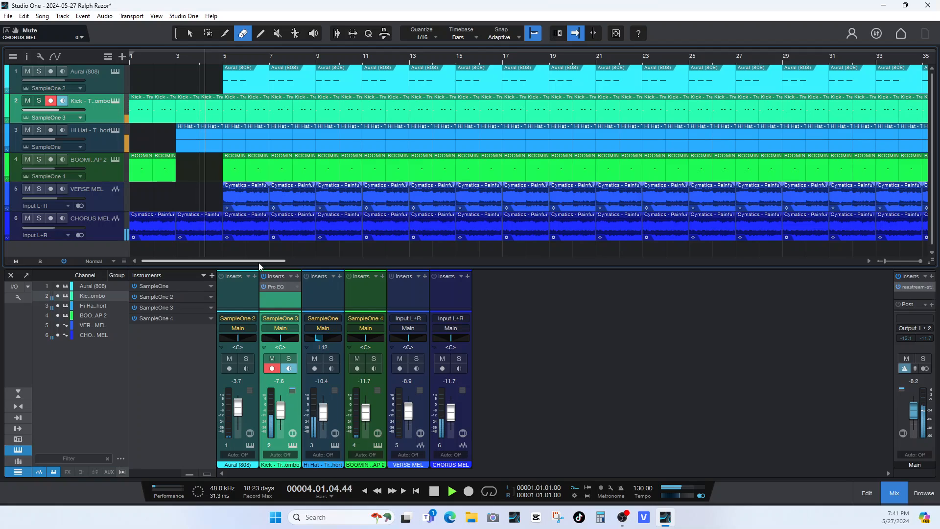
Erase the CHORUS MEL clips from bar 5 to 9 and the VERSE MEL clips from bar 9 to 17 during playback.
click(248, 225)
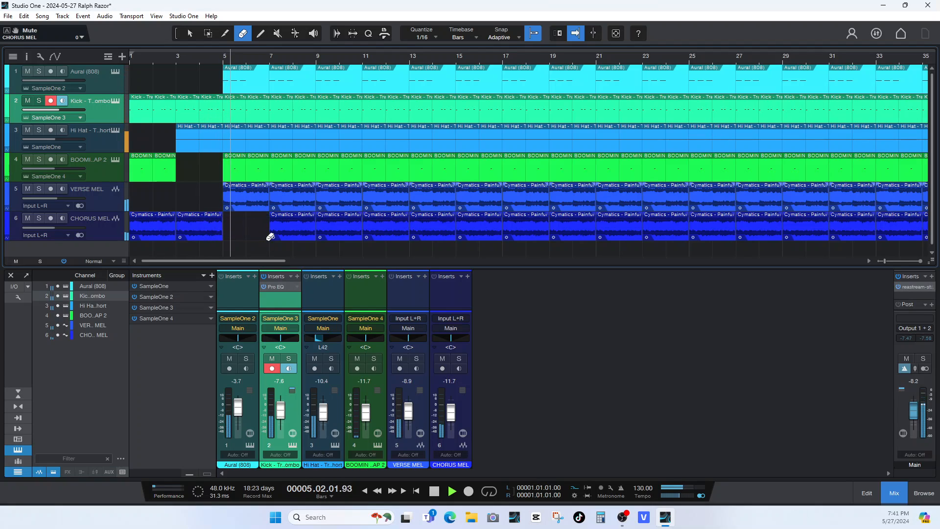
click(291, 224)
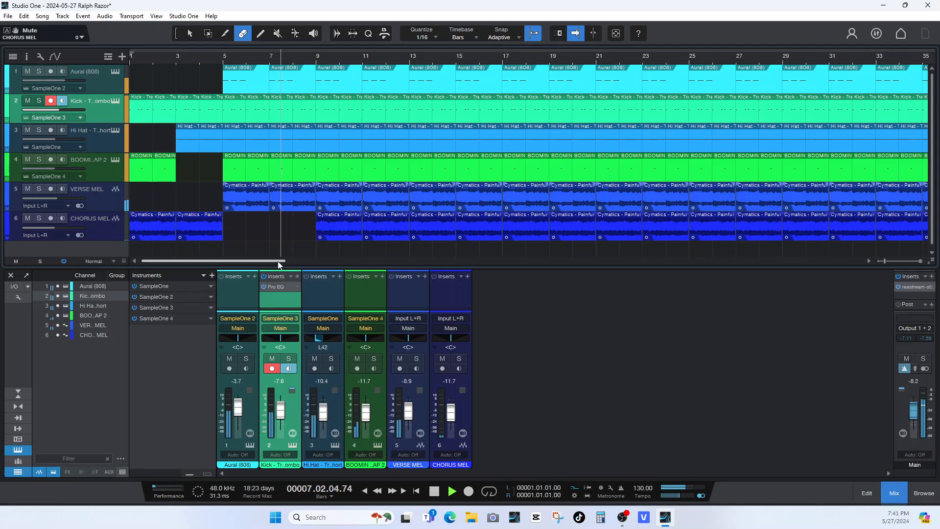
drag(278, 264, 294, 263)
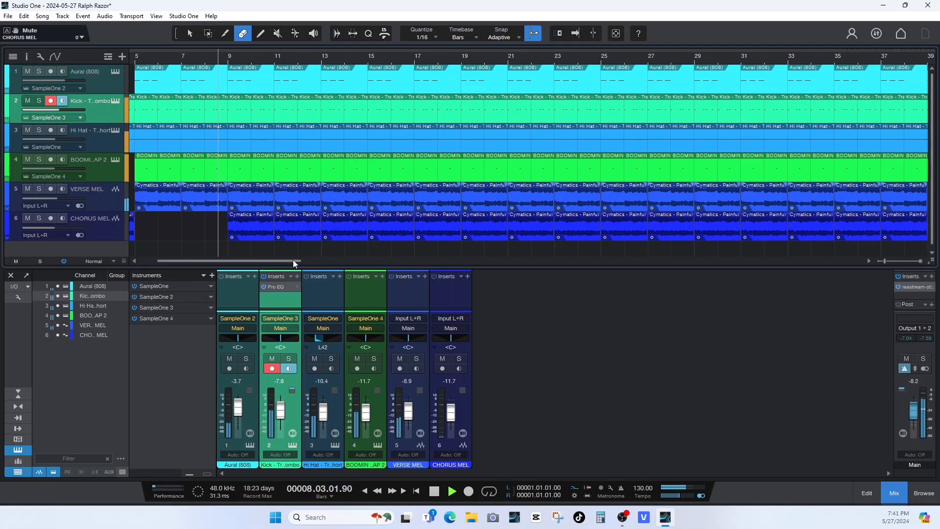
click(266, 199)
click(293, 201)
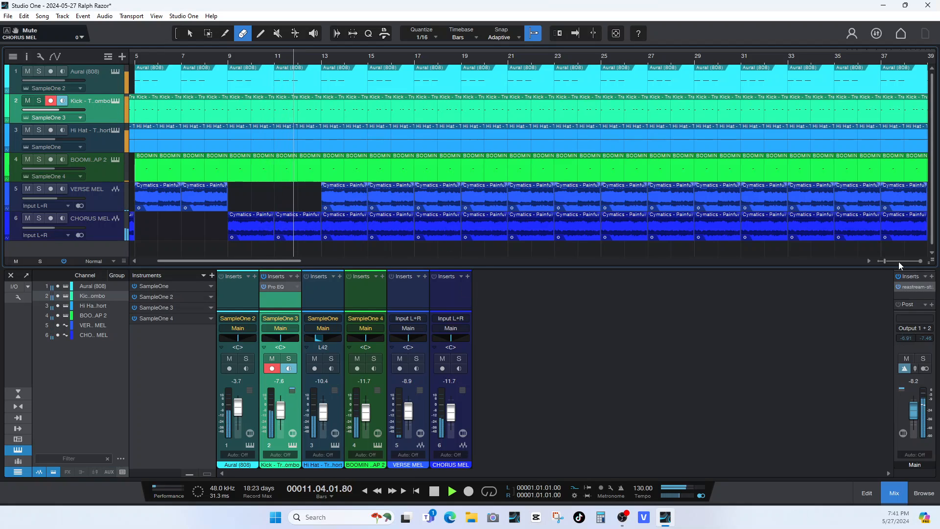
click(878, 260)
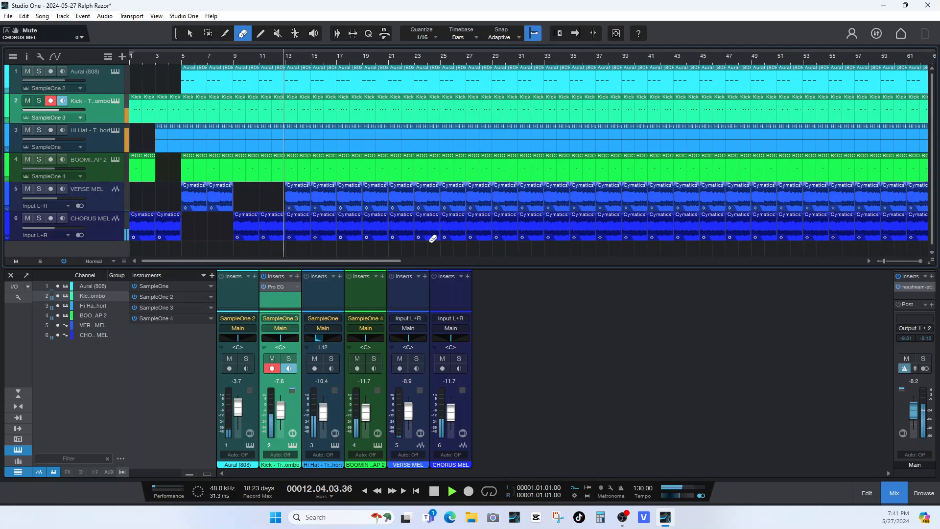
click(304, 199)
click(323, 196)
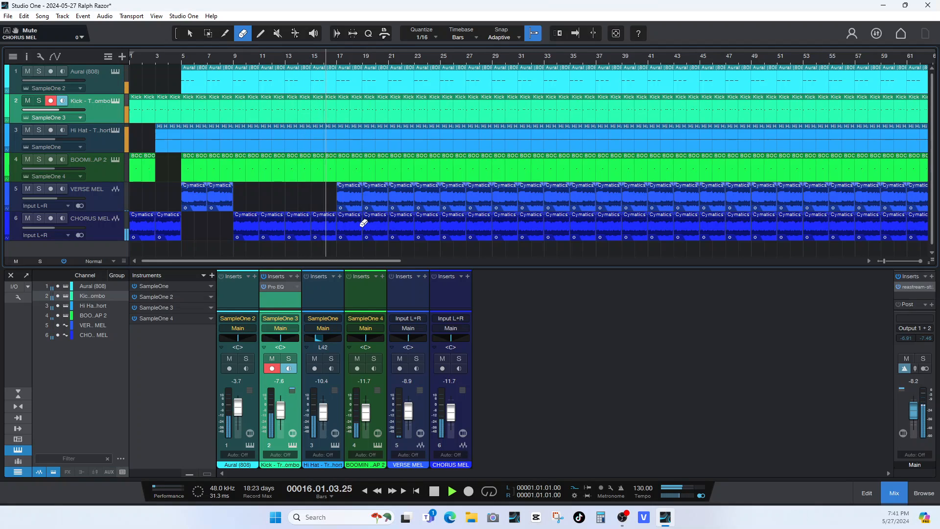
key(space)
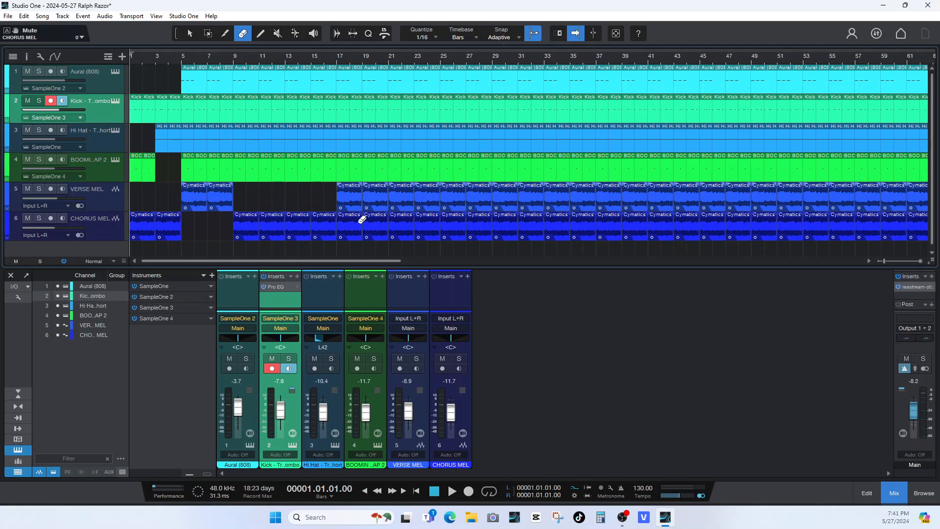
Erase the CHORUS MEL clips from bar 17 to 33 and 41 to 57, and the VERSE MEL clips from bar 33 to 41 and 57 to 65.
mouse_move(363, 219)
mouse_down()
mouse_move(474, 229)
mouse_move(533, 222)
mouse_move(564, 244)
mouse_move(558, 195)
mouse_move(636, 194)
mouse_up()
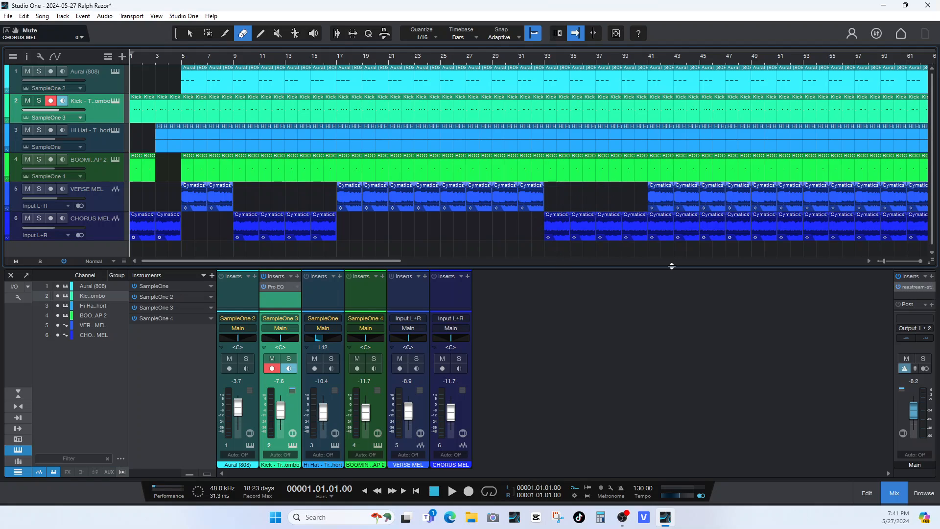
mouse_move(672, 223)
mouse_down()
mouse_move(720, 231)
mouse_move(742, 222)
mouse_move(770, 233)
mouse_move(844, 226)
mouse_up()
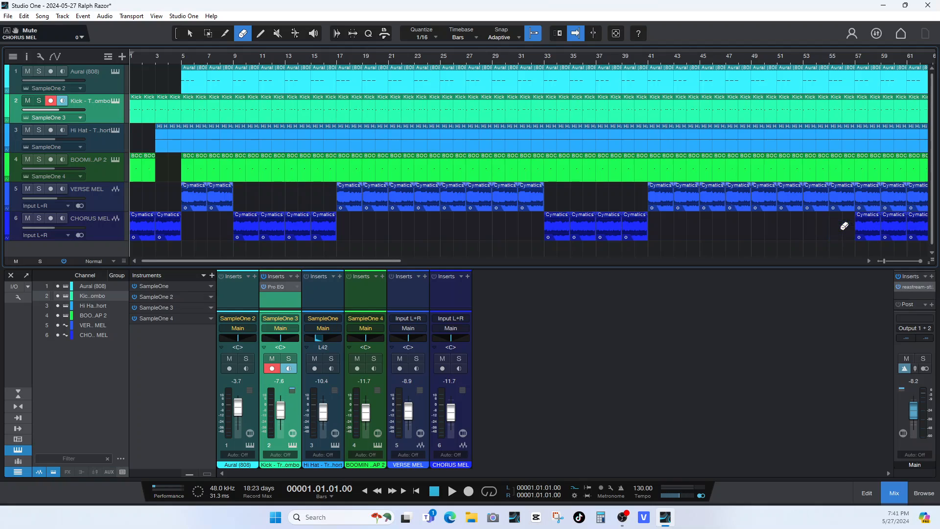
drag(874, 197, 908, 203)
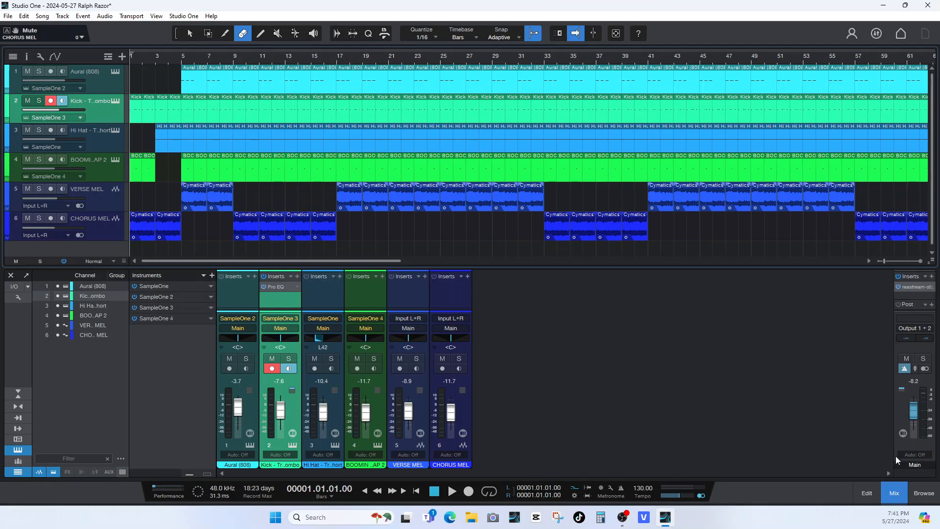
Erase VERSE MEL from bar 65 to 73 and from bar 77 on, CHORUS MEL from bar 73 to 79, and all clips past bar 89.
click(880, 260)
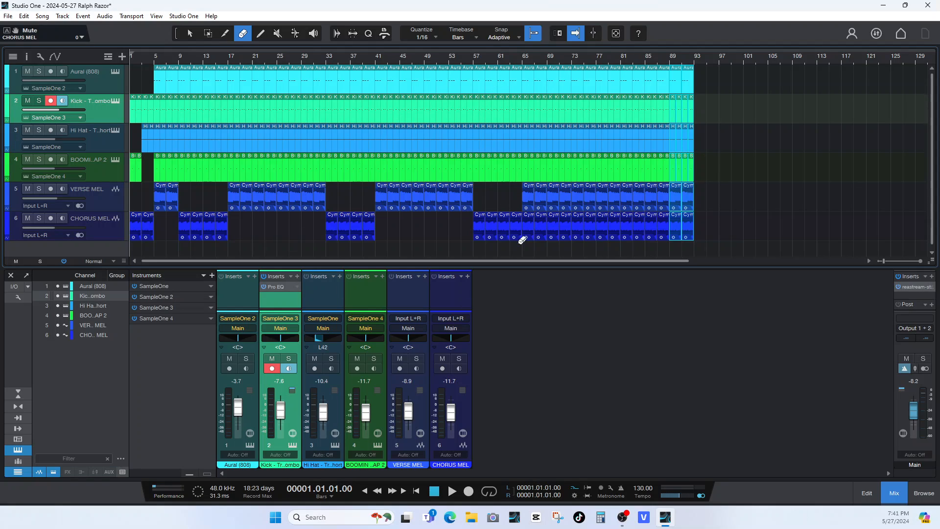
click(541, 194)
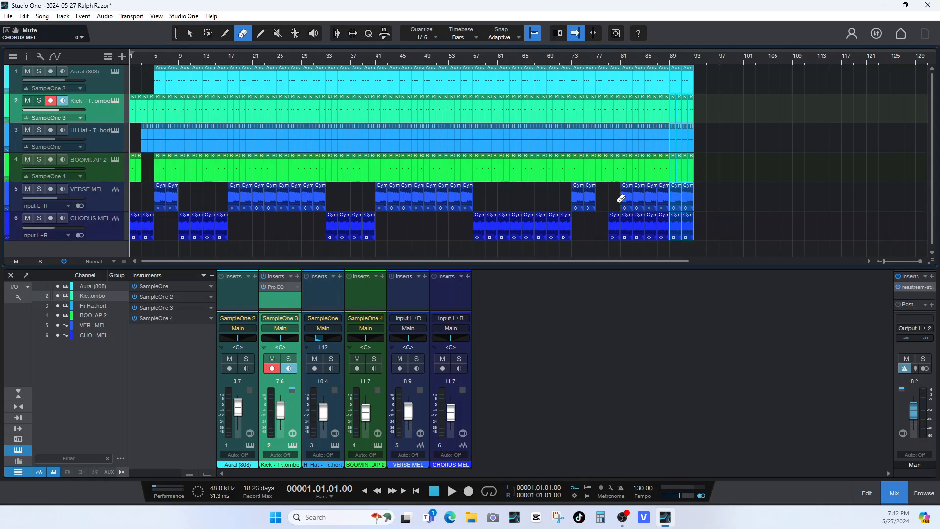
drag(631, 198, 693, 190)
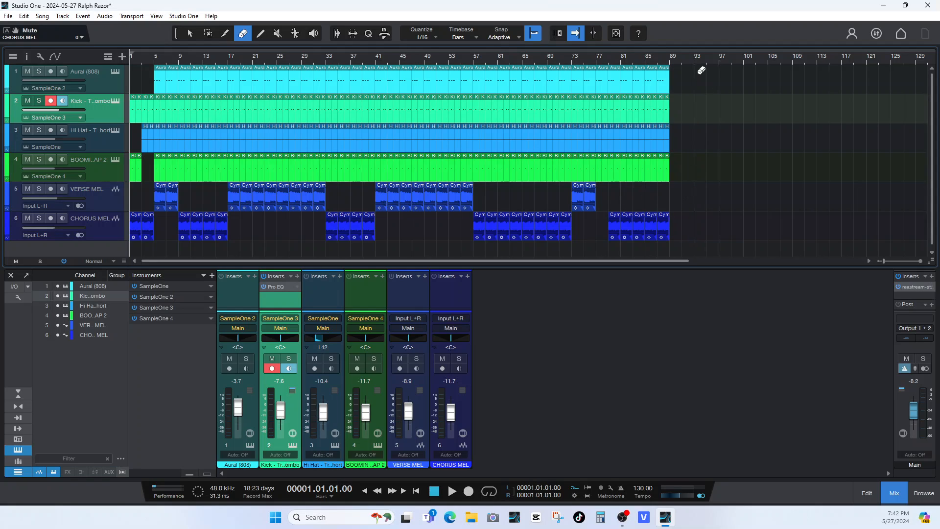
Erase the kick and hi-hat clips from bar 86 and the 808 and clap clips from bar 87, then preview the ending from bar 85.
drag(667, 133, 670, 68)
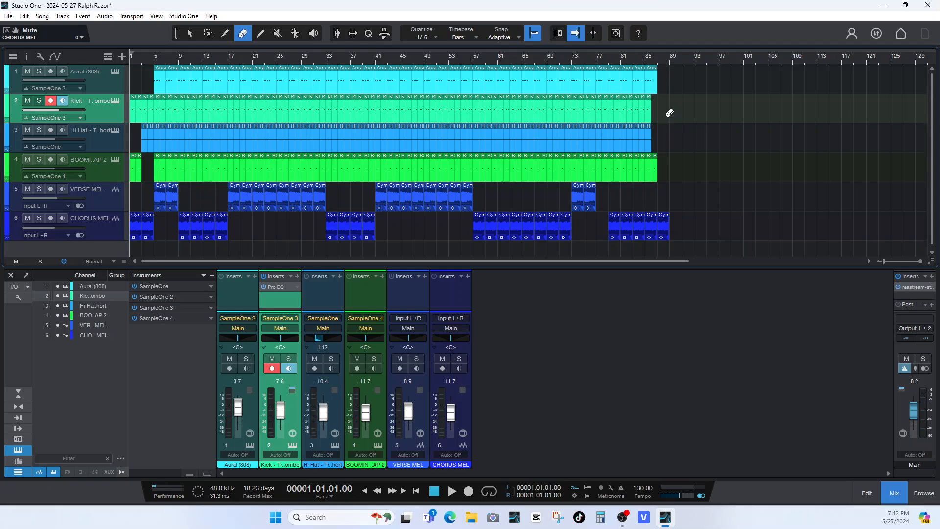
click(645, 64)
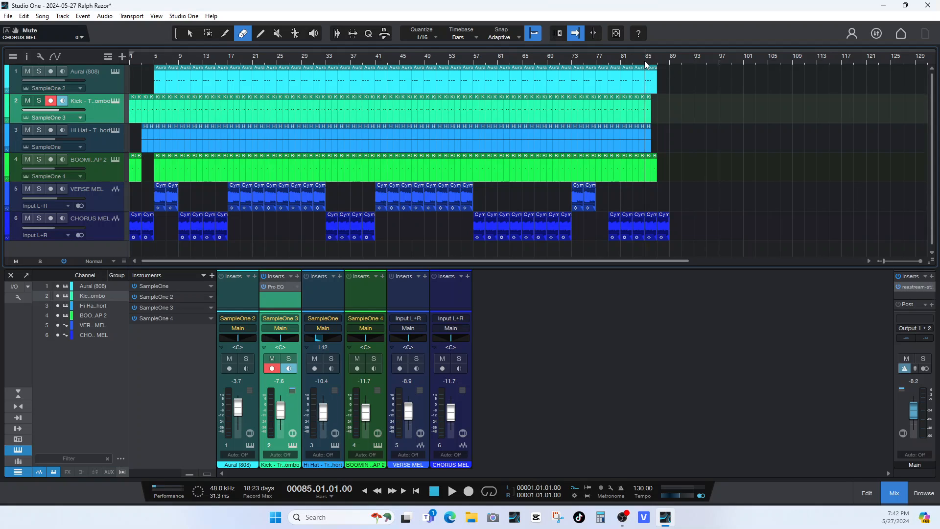
key(space)
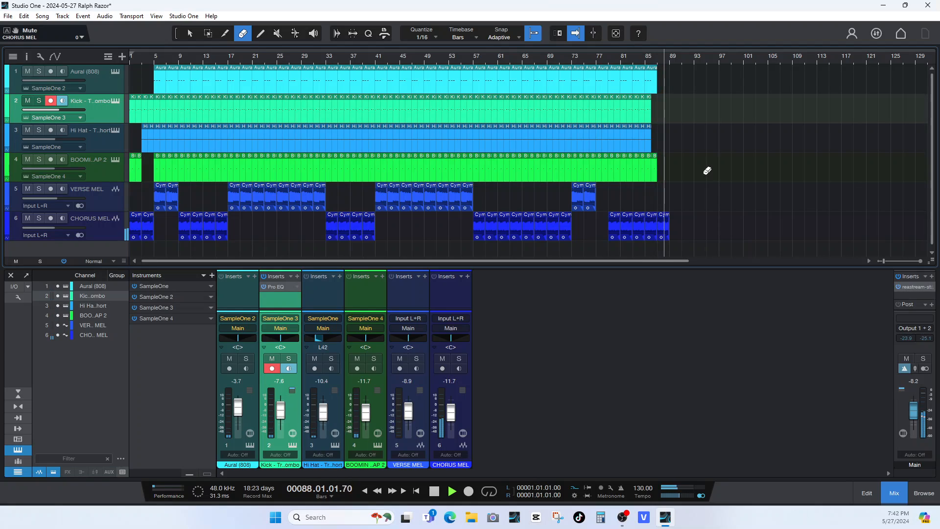
key(space)
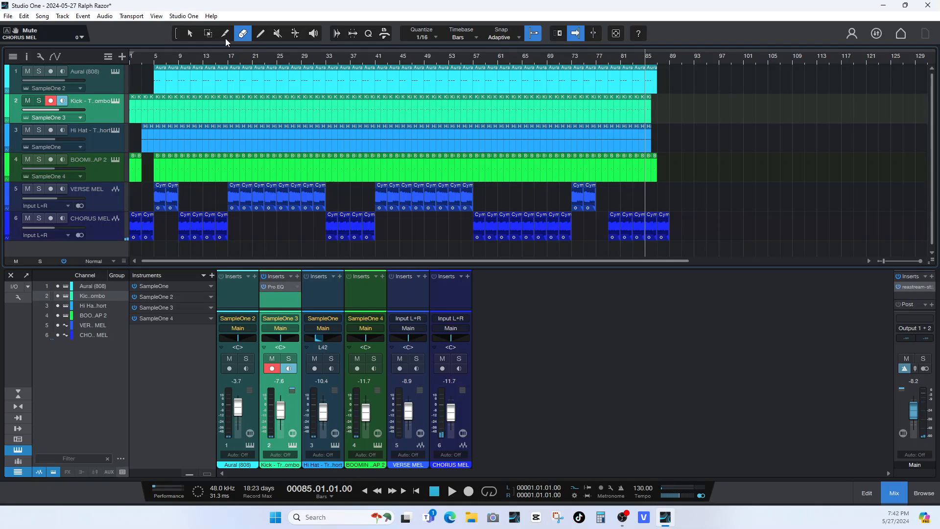
Shorten the 808, kick and hi-hat clips before bar 73 to end at beat 4 of bar 72, and audition the break.
click(194, 34)
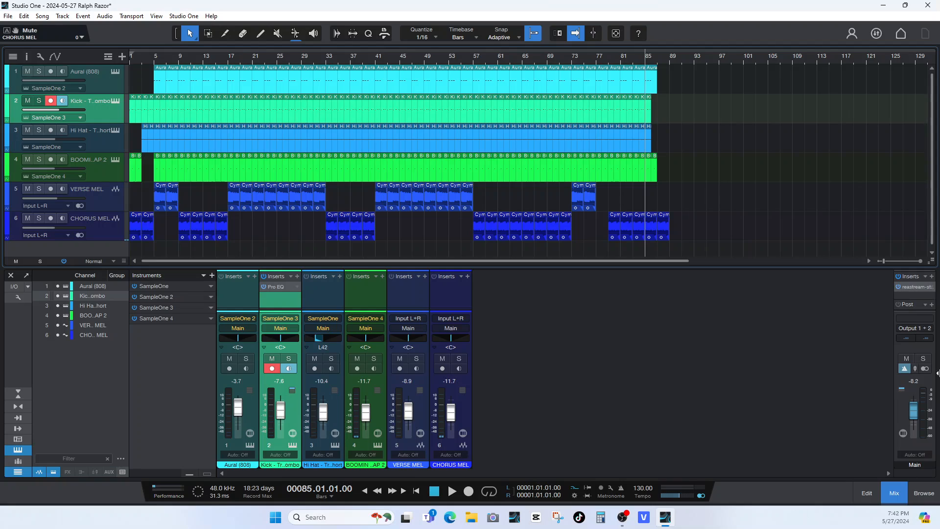
click(923, 261)
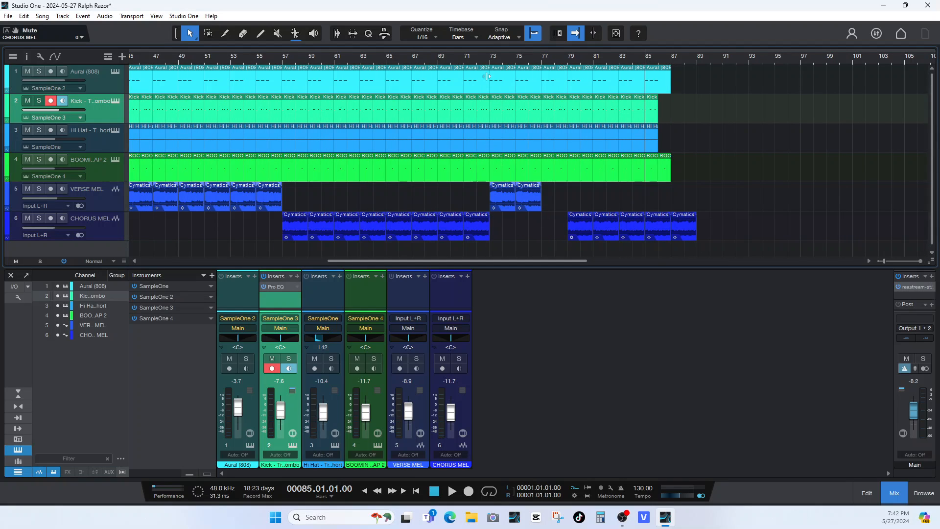
drag(488, 76, 485, 76)
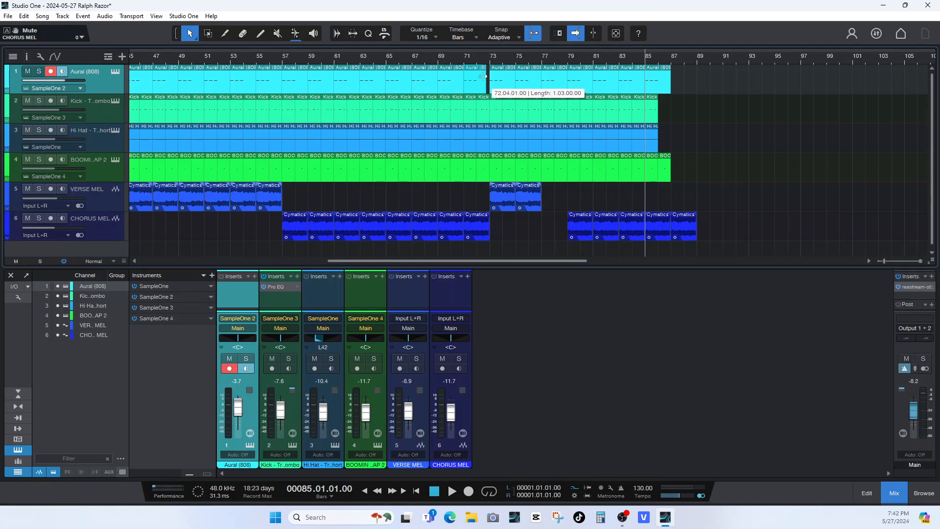
drag(486, 109, 484, 108)
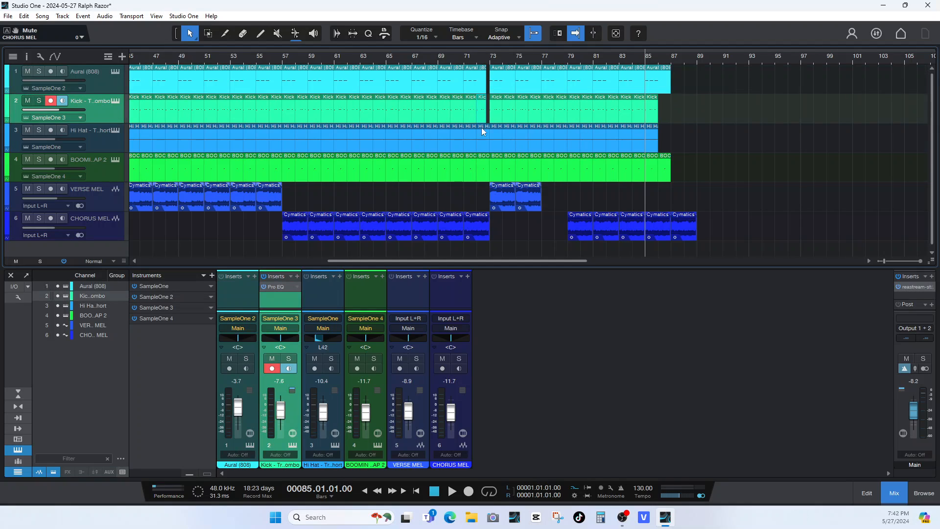
drag(488, 141, 485, 140)
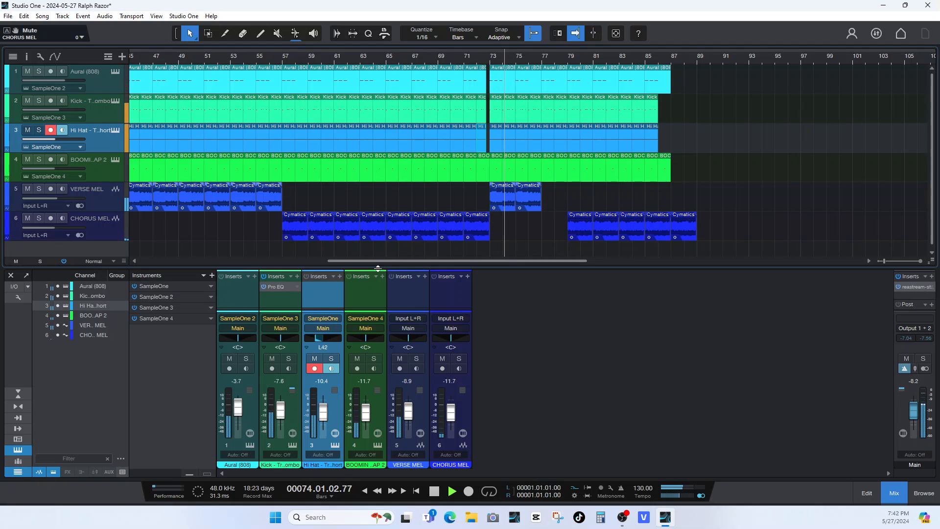
drag(389, 261, 358, 270)
key(space)
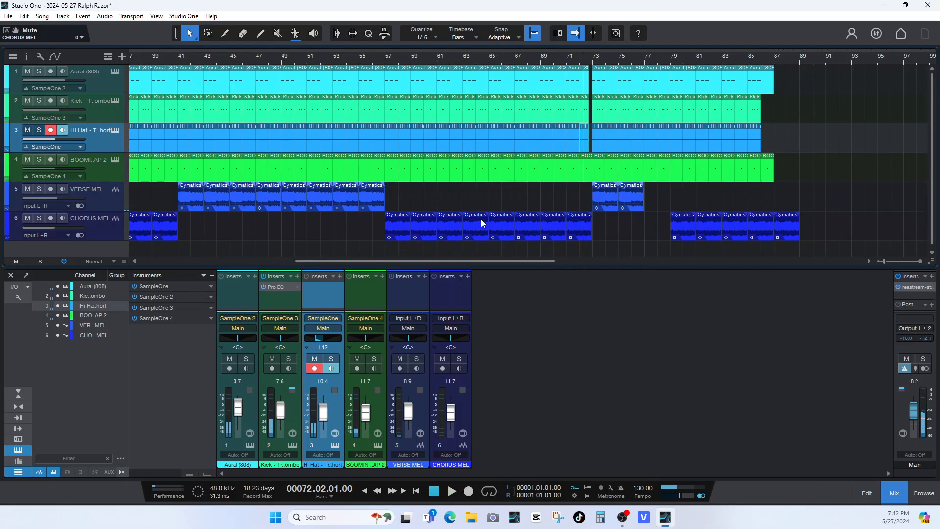
Switch the timeline ruler's timebase to Seconds.
mouse_move(383, 263)
mouse_down()
mouse_move(297, 263)
mouse_move(424, 274)
mouse_move(310, 277)
mouse_move(369, 274)
mouse_up()
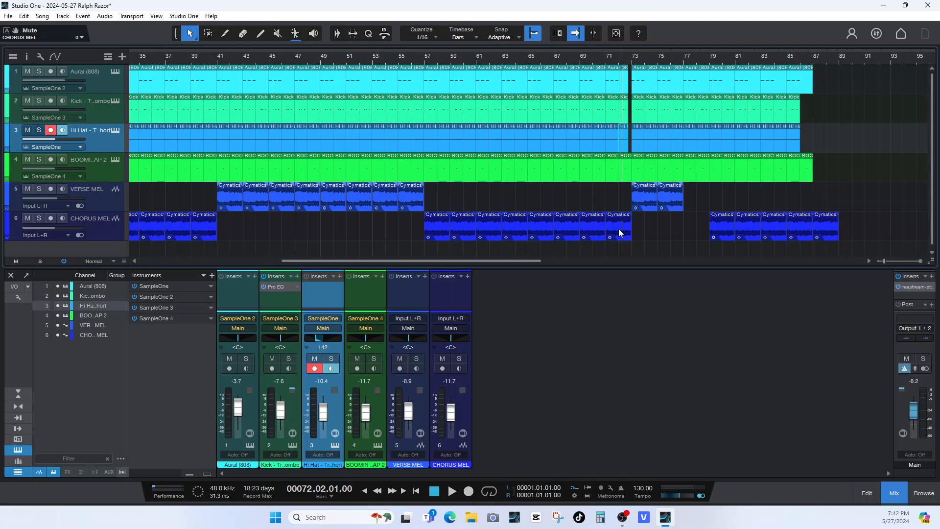
drag(376, 255, 355, 258)
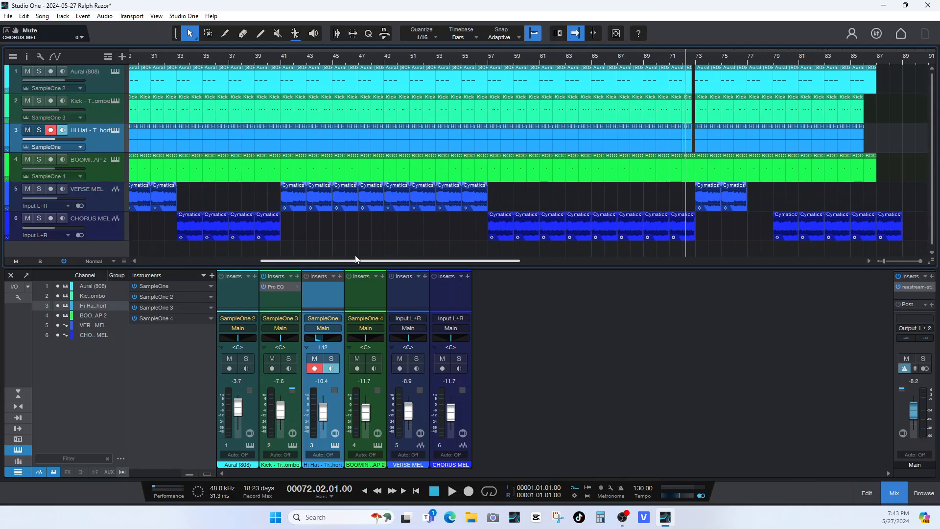
drag(356, 259, 357, 259)
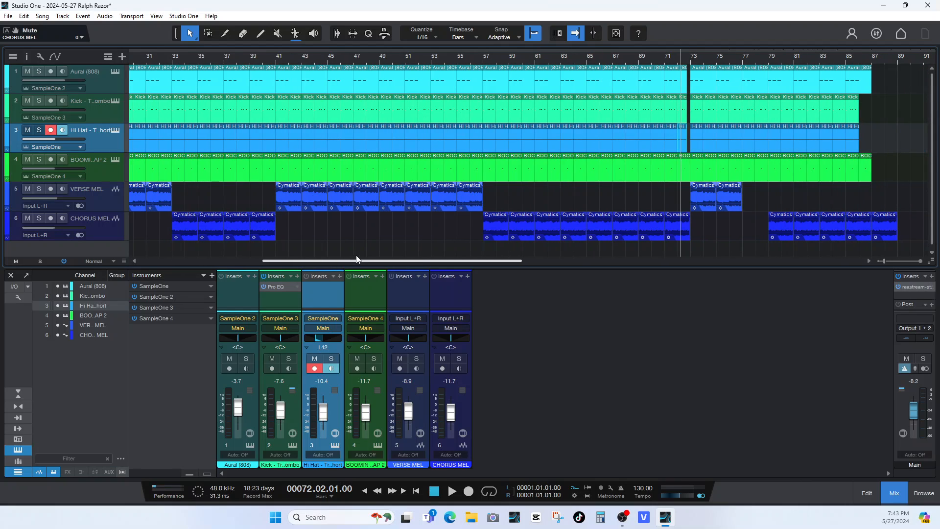
right_click(422, 58)
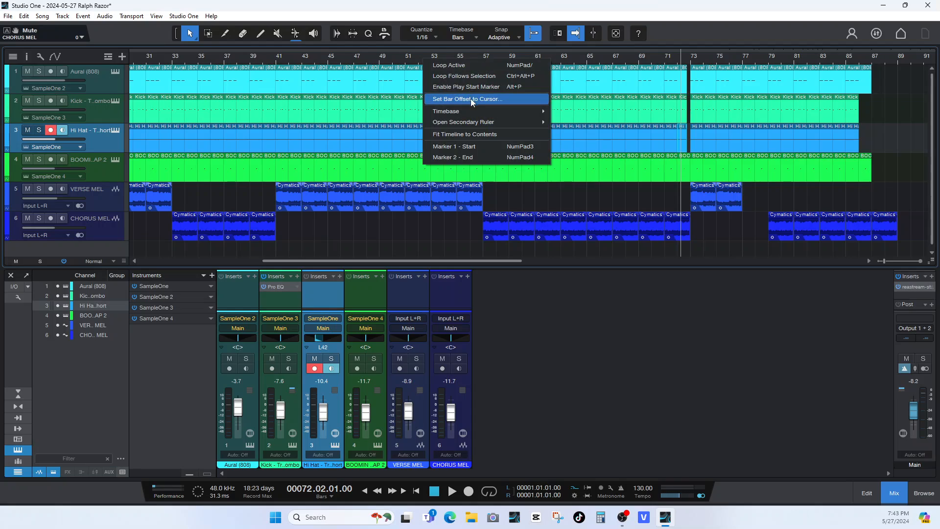
mouse_move(529, 111)
click(584, 113)
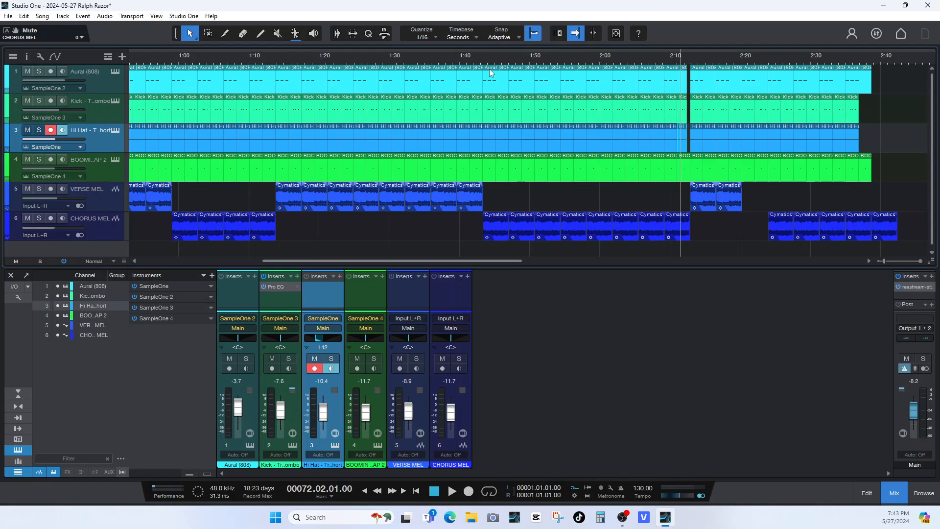
Erase the 808 clip from bar 57 to 59, the kick and hi-hat clips at bar 57, and the clap clips from bar 57 to 60.
click(474, 62)
click(243, 34)
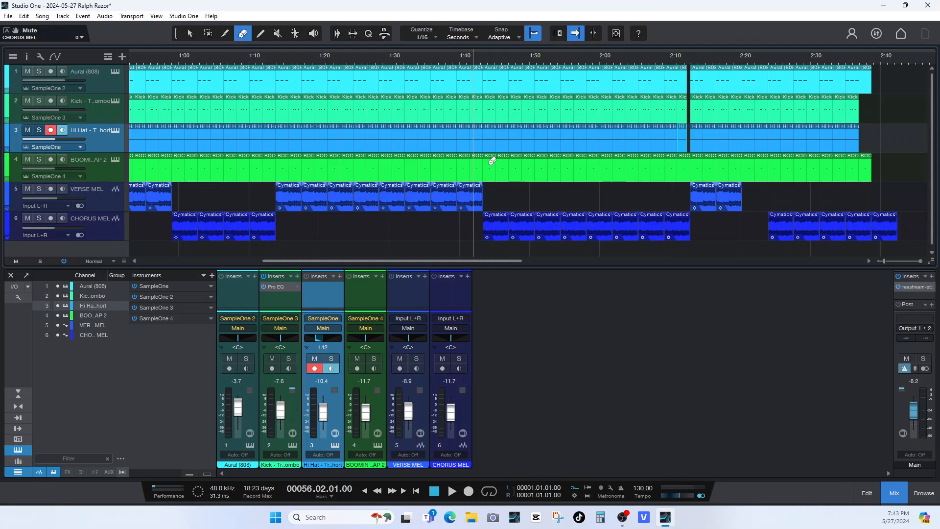
drag(491, 162, 499, 82)
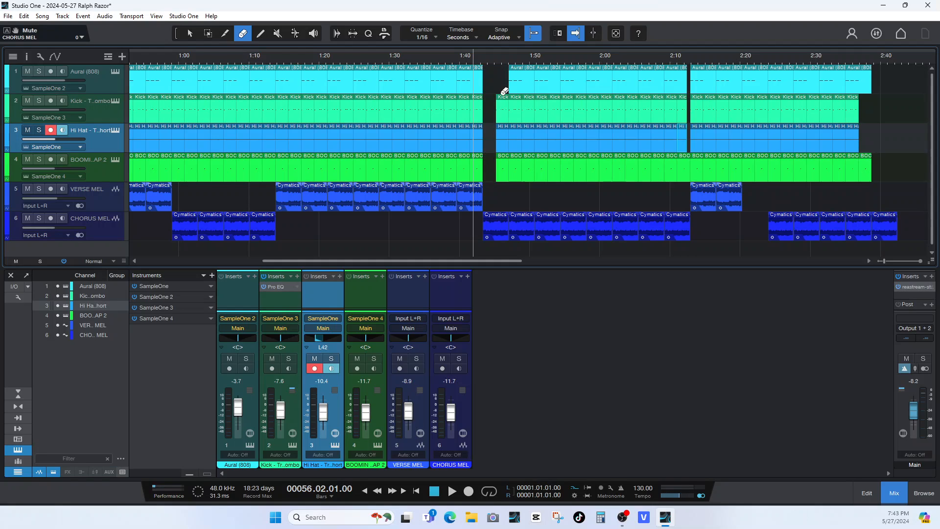
drag(510, 165, 519, 164)
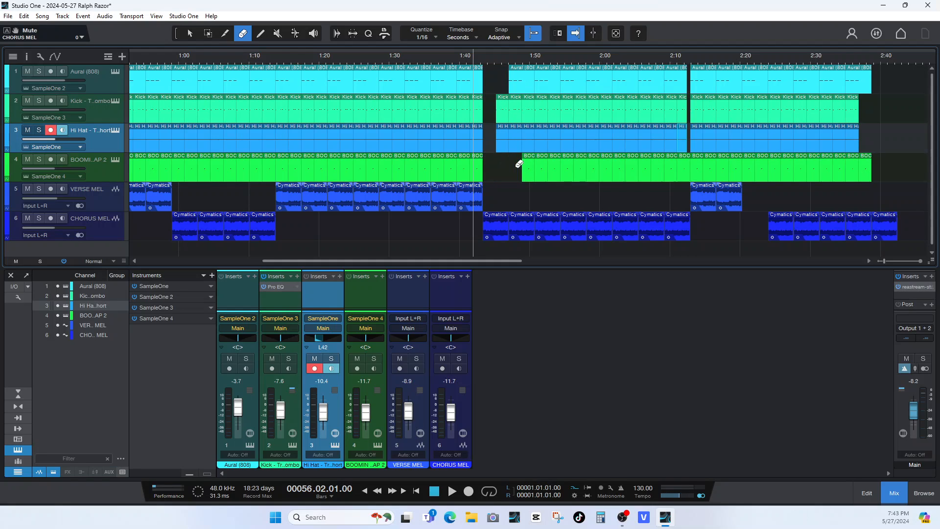
During playback from bar 56, erase the kick clip at bar 58 and the 808 clips from bar 59 to 65.
key(space)
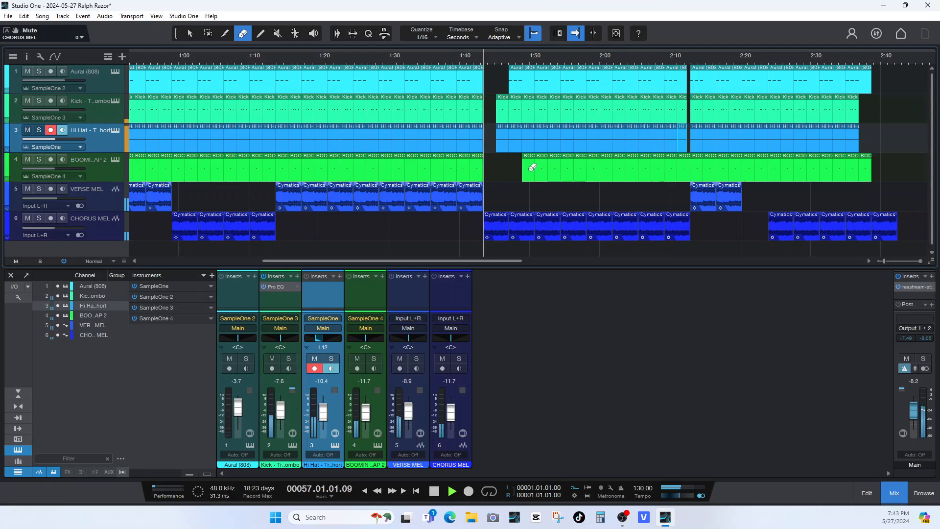
click(504, 104)
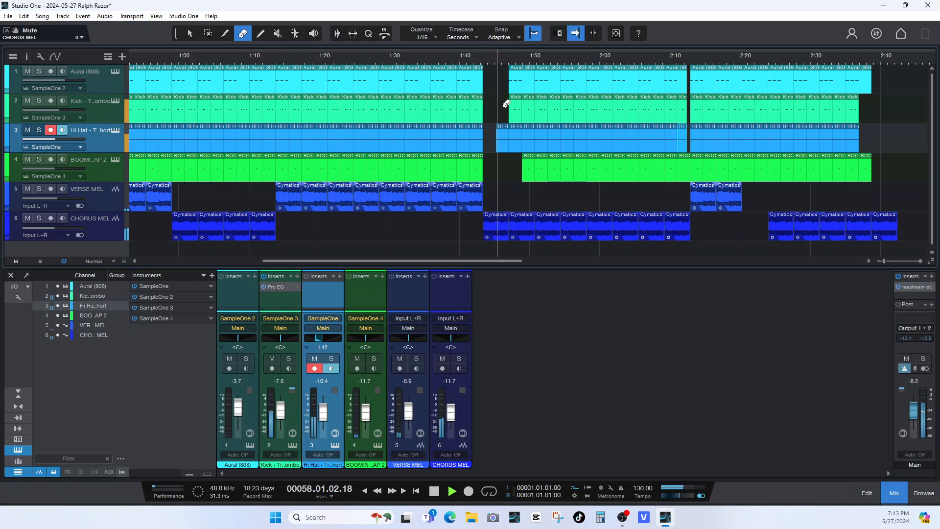
click(517, 83)
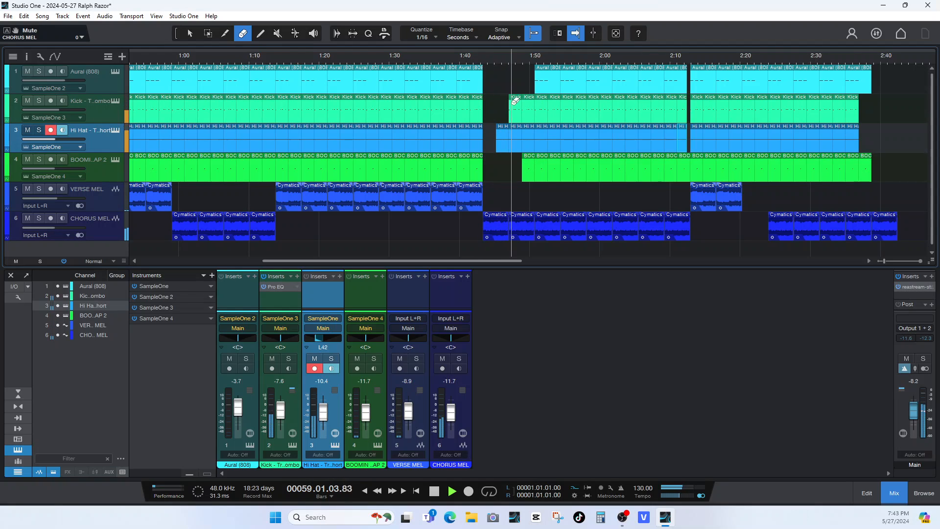
click(547, 81)
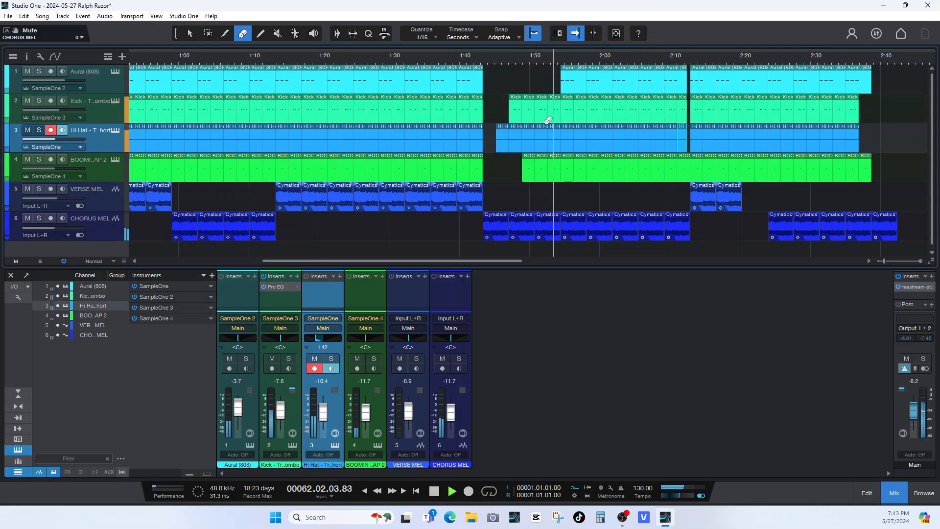
click(581, 79)
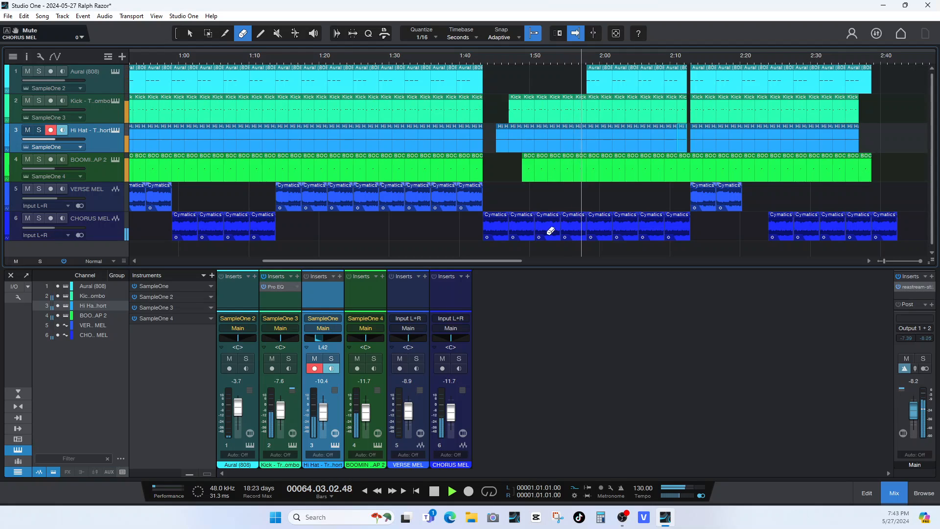
drag(348, 261, 228, 262)
key(space)
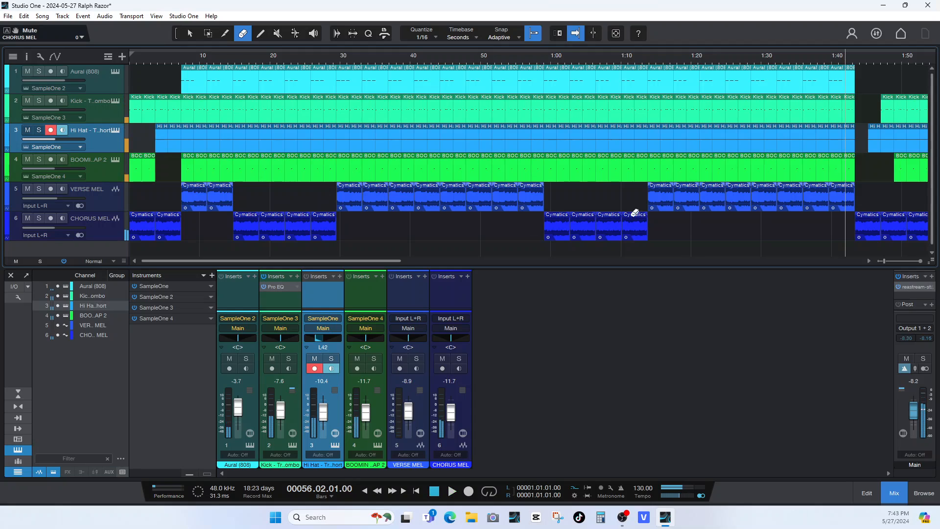
Erase the 808 and hi-hat clips from bar 41 to 43 and preview the start of the second verse.
click(663, 69)
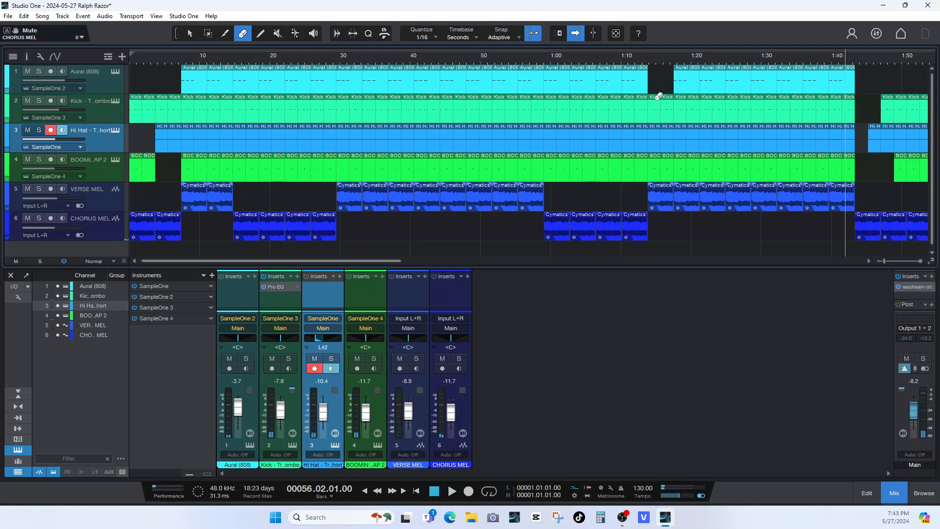
click(640, 64)
key(space)
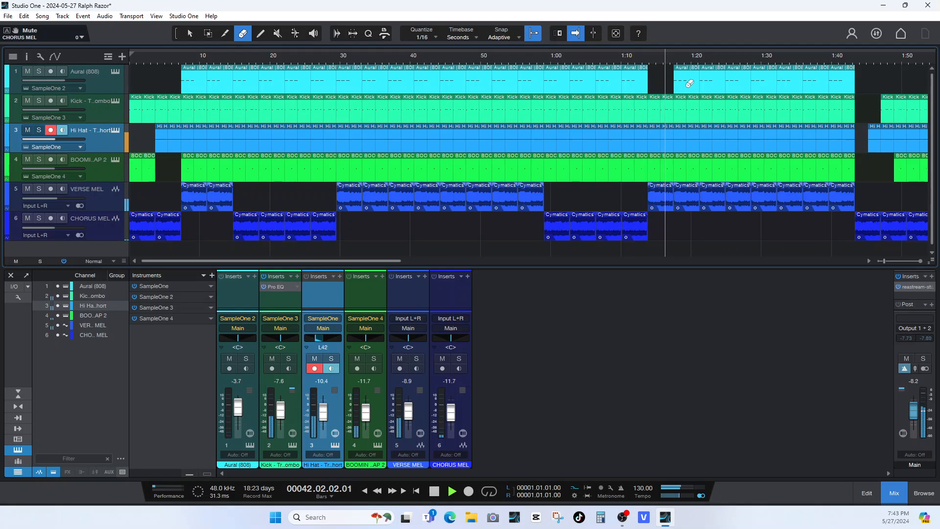
click(656, 137)
key(space)
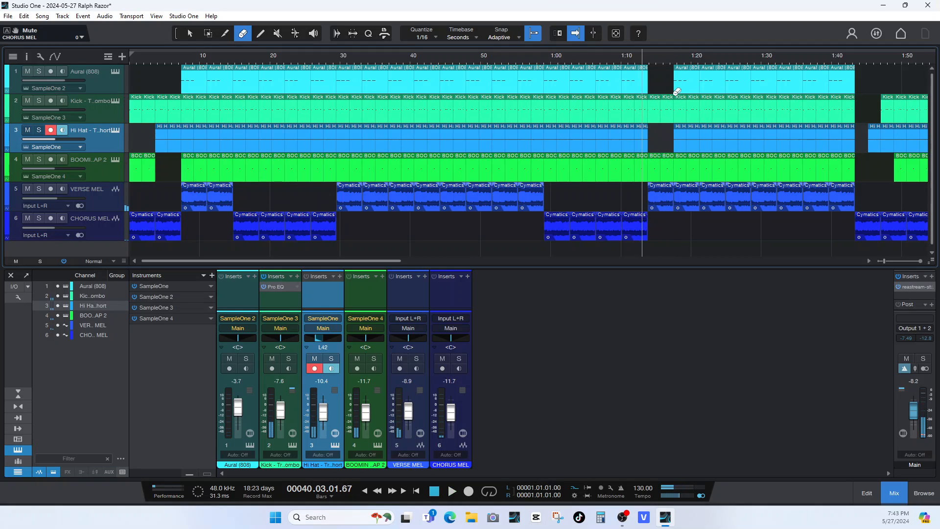
key(space)
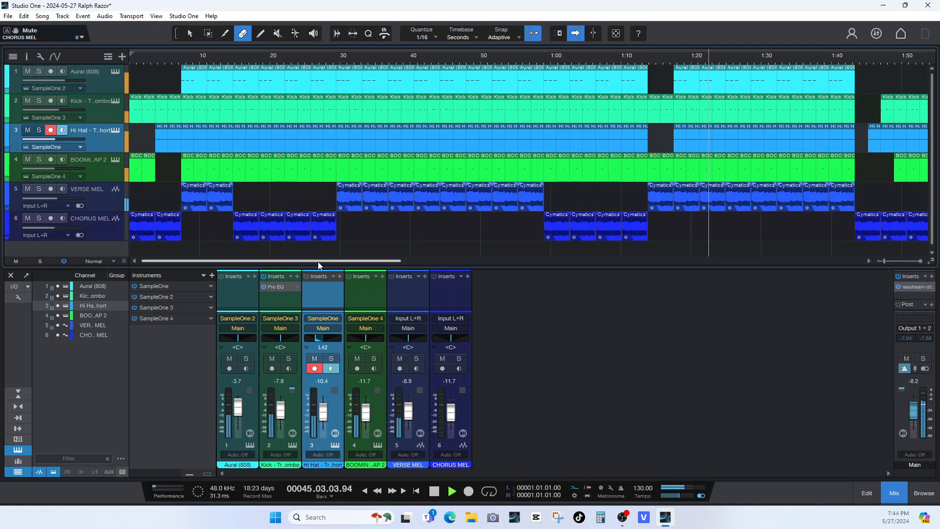
key(space)
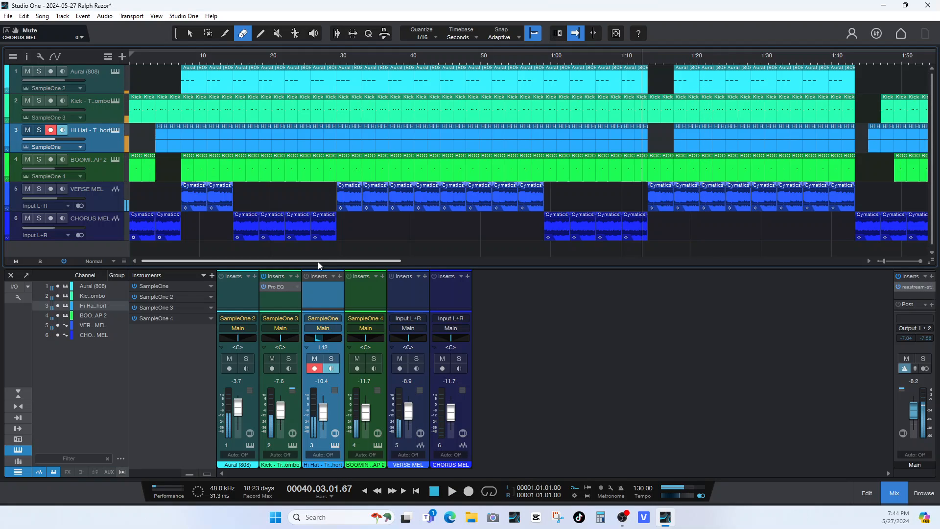
Erase the verse melody clips from bar 17 to 29 on the VERSE MEL track.
click(190, 33)
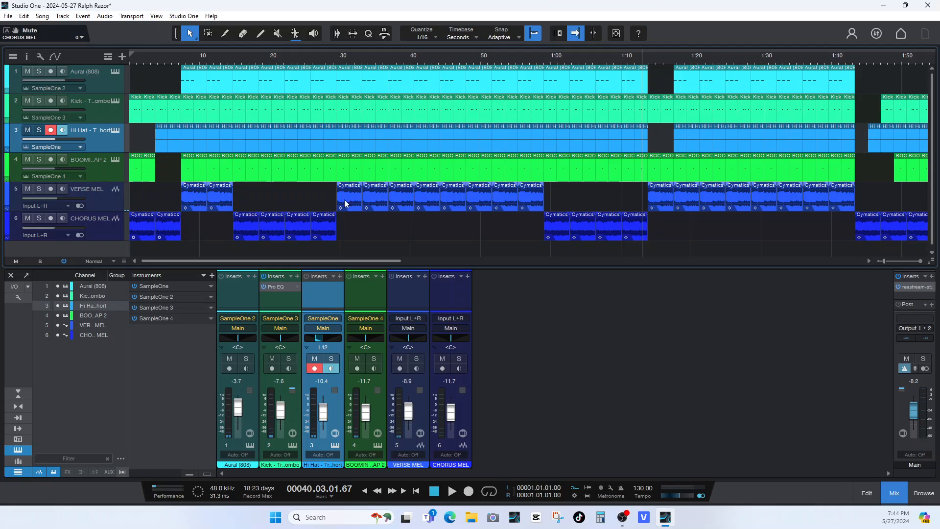
click(246, 34)
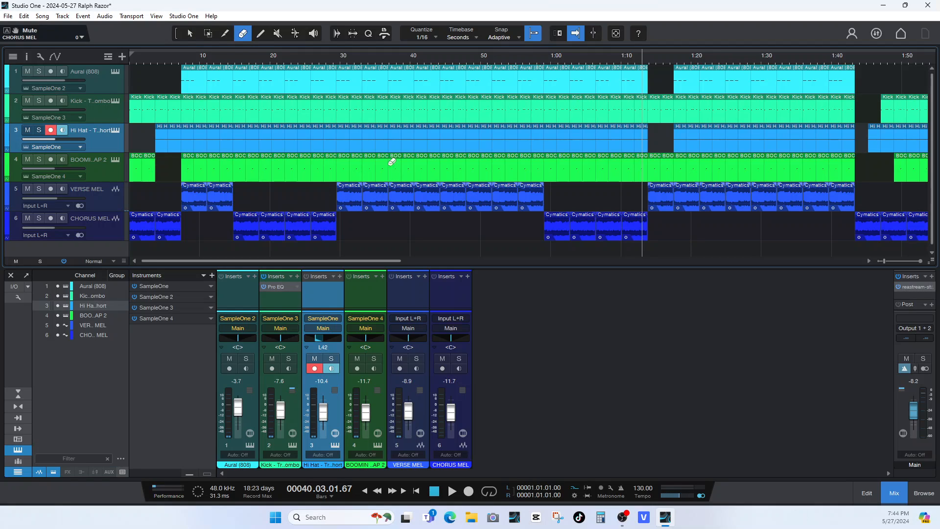
click(478, 197)
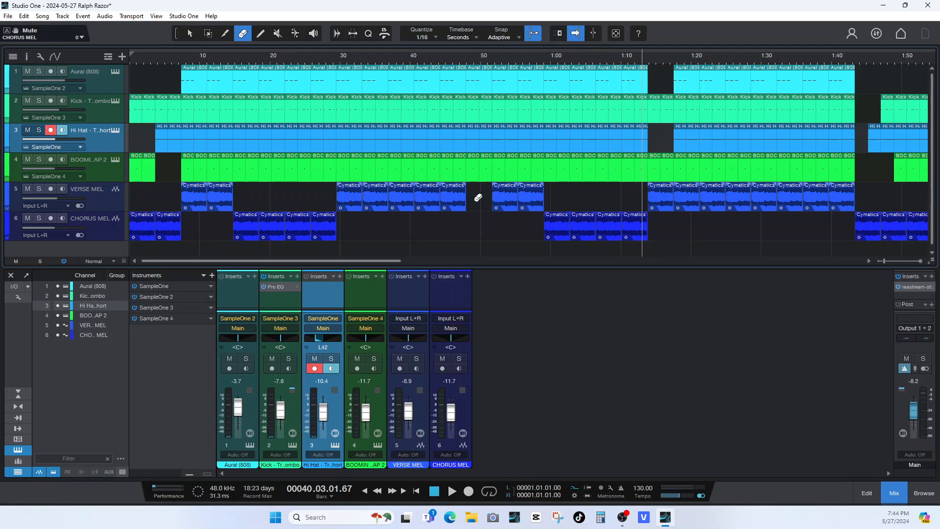
click(450, 196)
click(433, 195)
click(414, 195)
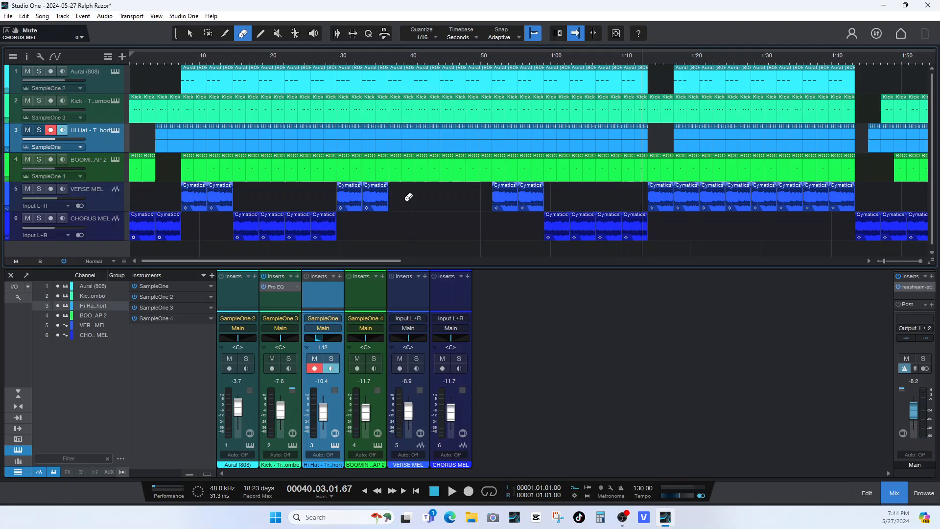
click(377, 195)
click(355, 196)
Select the chorus melody clip at bar 15 and switch the timeline ruler's timebase to Bars.
click(190, 34)
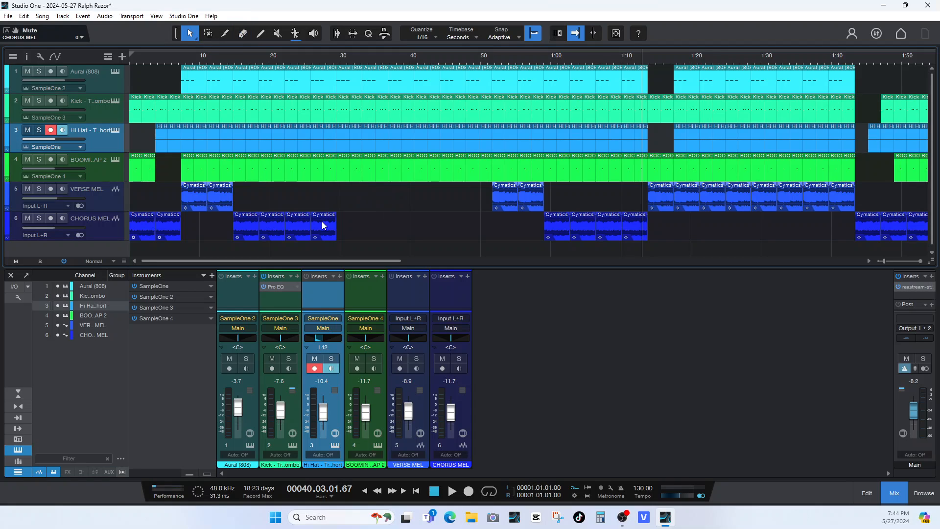
click(324, 229)
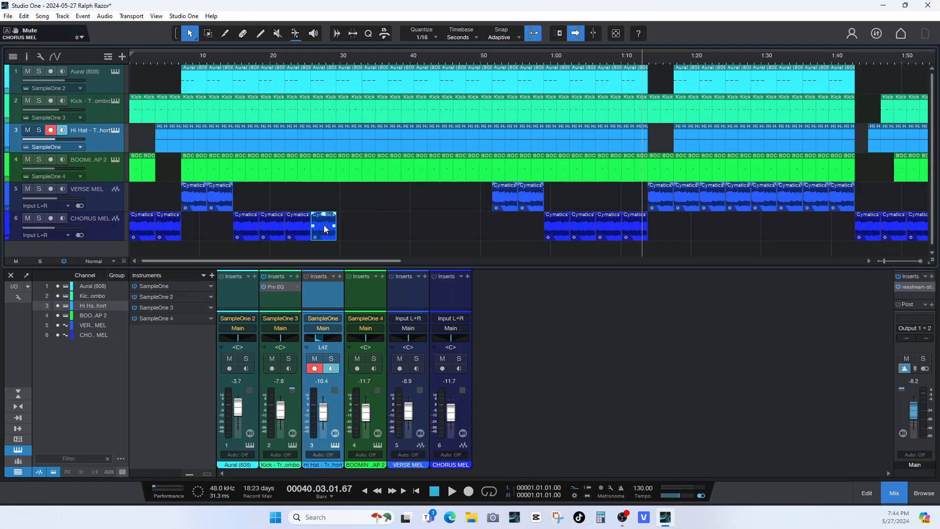
right_click(509, 55)
mouse_move(587, 106)
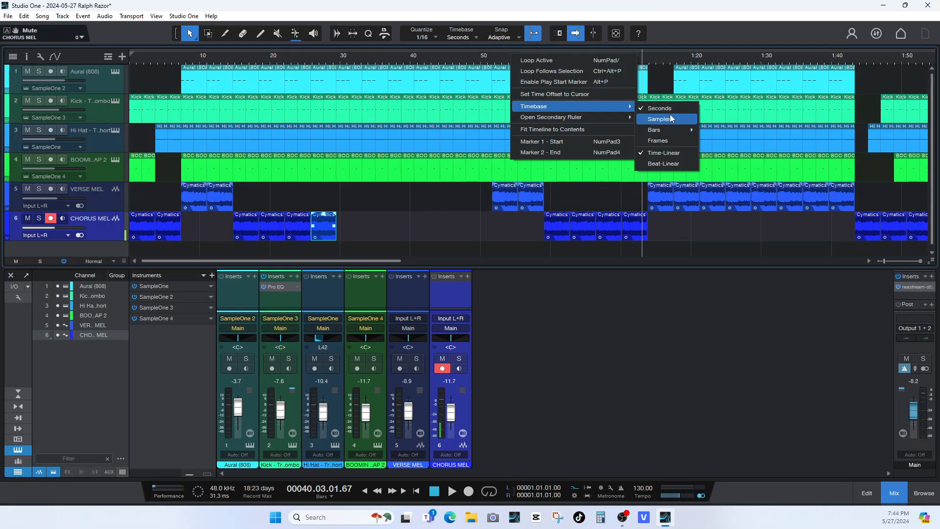
click(656, 129)
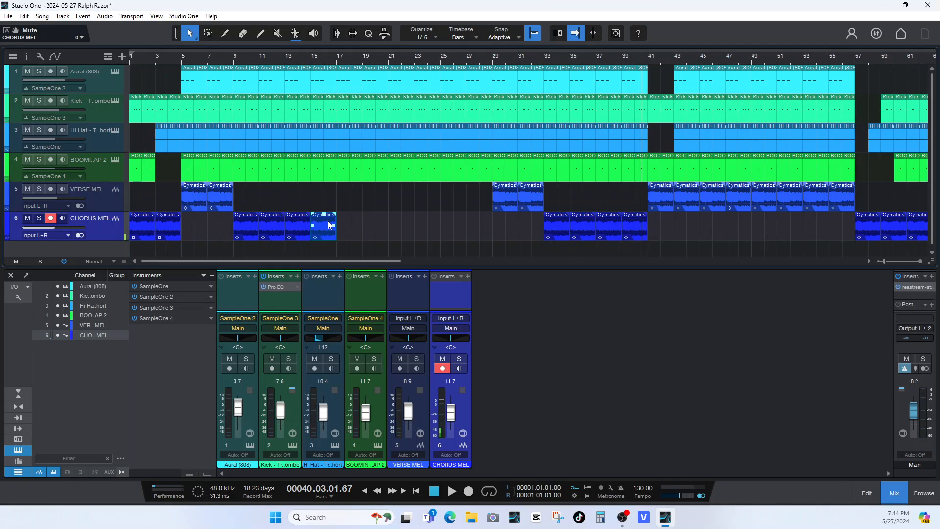
Duplicate the selected chorus melody clip repeatedly to fill the CHORUS MEL track up to bar 29.
key(d)
key(d)
key(d)
key(d)
key(d)
key(d)
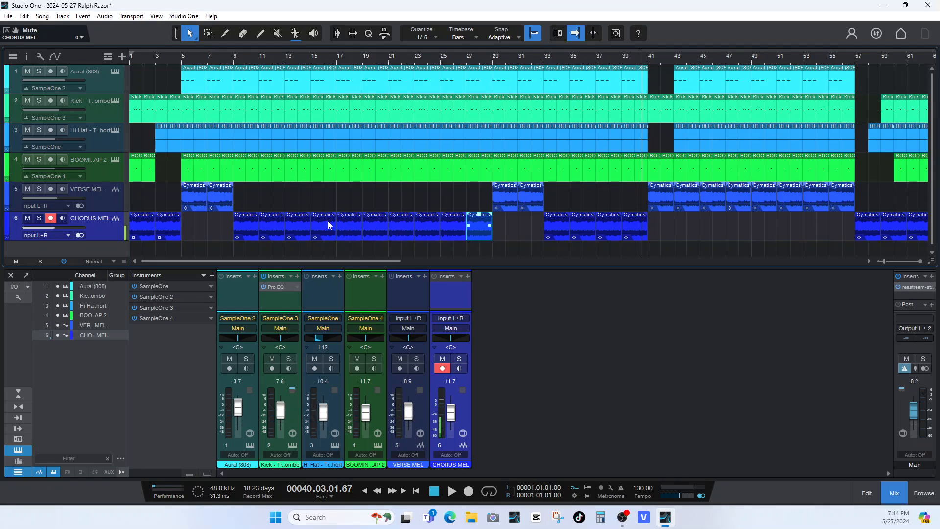
Replace the verse melody clips from bar 41 to 49 with duplicates of the chorus melody clip at bar 39.
click(247, 36)
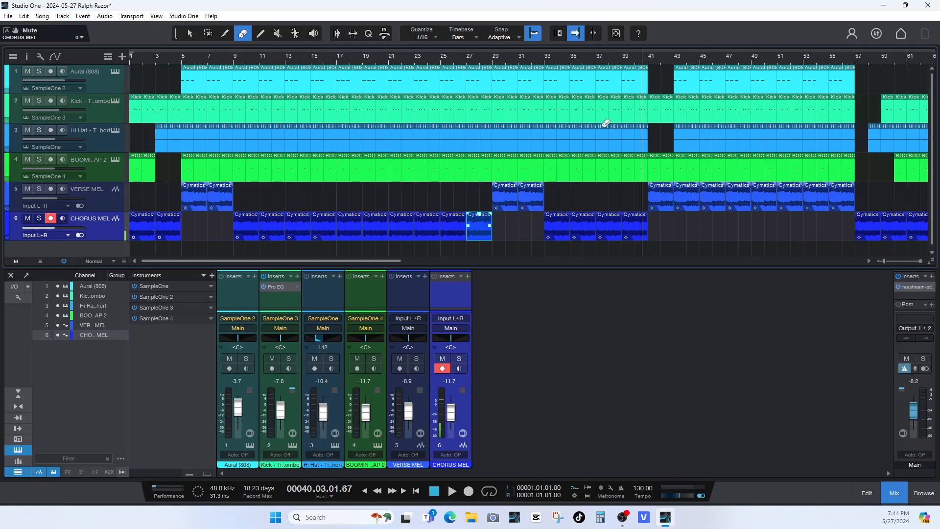
mouse_move(748, 193)
mouse_down()
mouse_move(682, 197)
mouse_move(588, 149)
mouse_up()
click(190, 34)
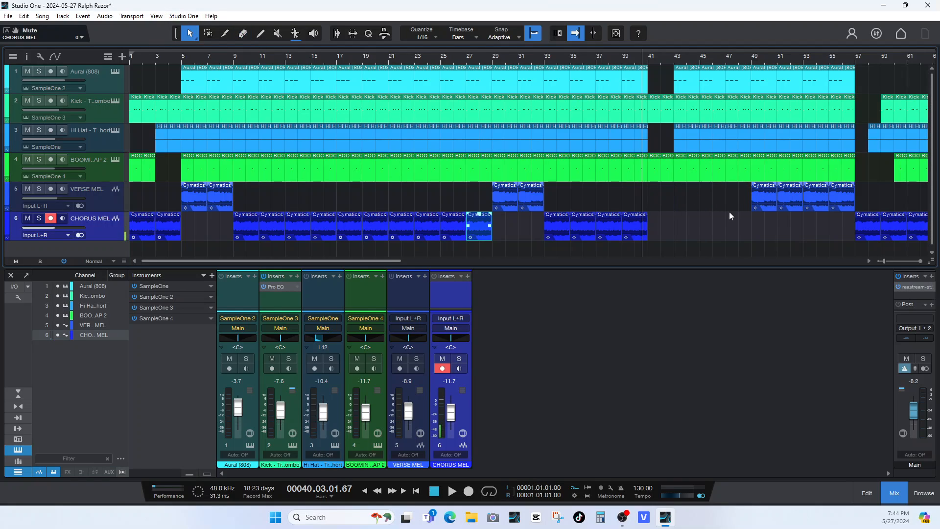
click(642, 237)
key(d)
key(d)
key(d)
key(d)
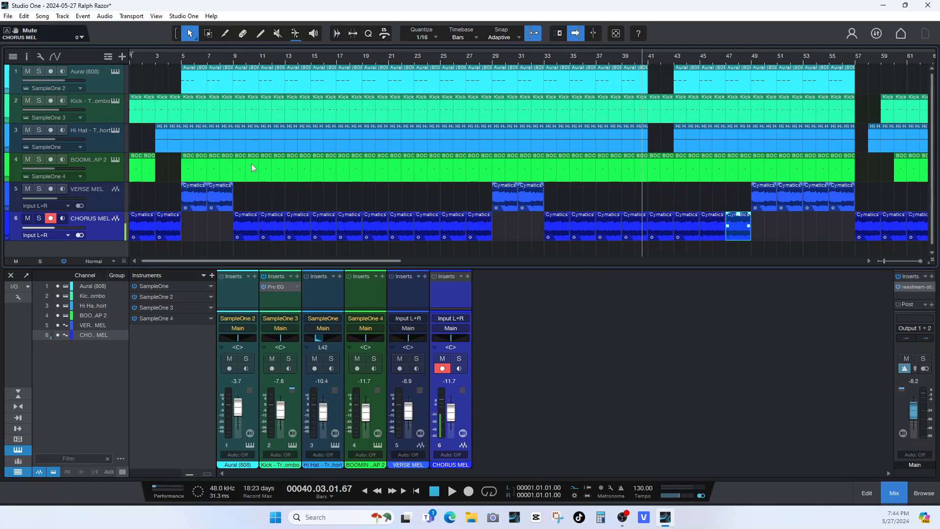
Play the arrangement from bar 8 to check the transition from the verse melody into the chorus melody.
click(222, 56)
key(space)
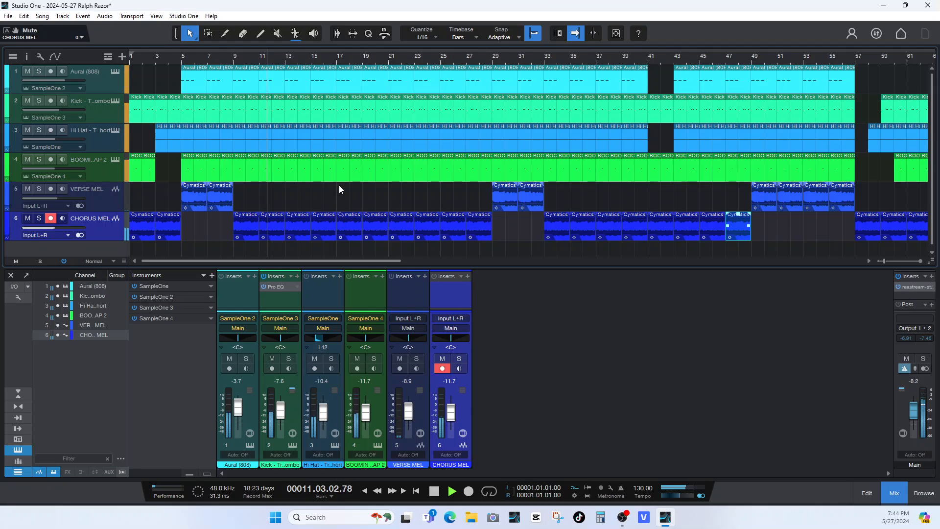
key(space)
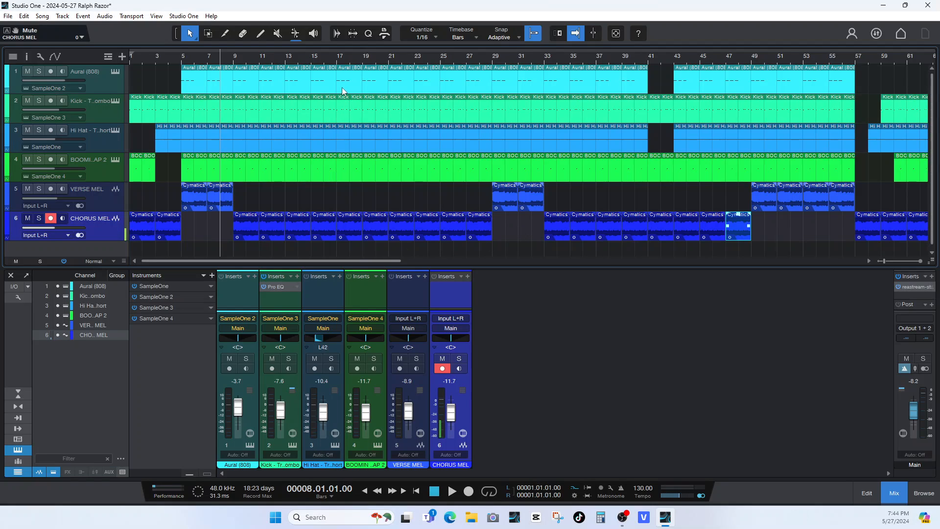
Trim the ends of the kick and hi-hat clips just before bar 17 to leave a short gap, and preview from bar 16.
click(332, 109)
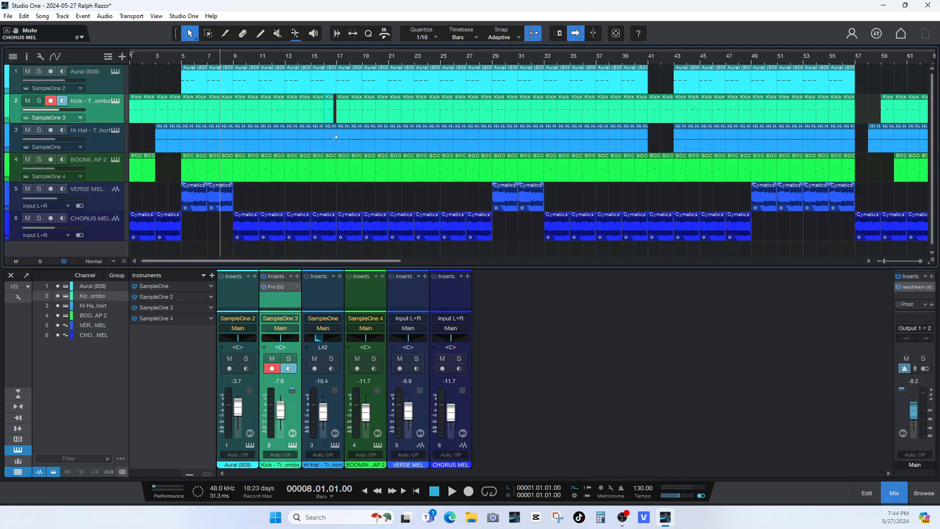
drag(336, 137, 332, 138)
click(325, 57)
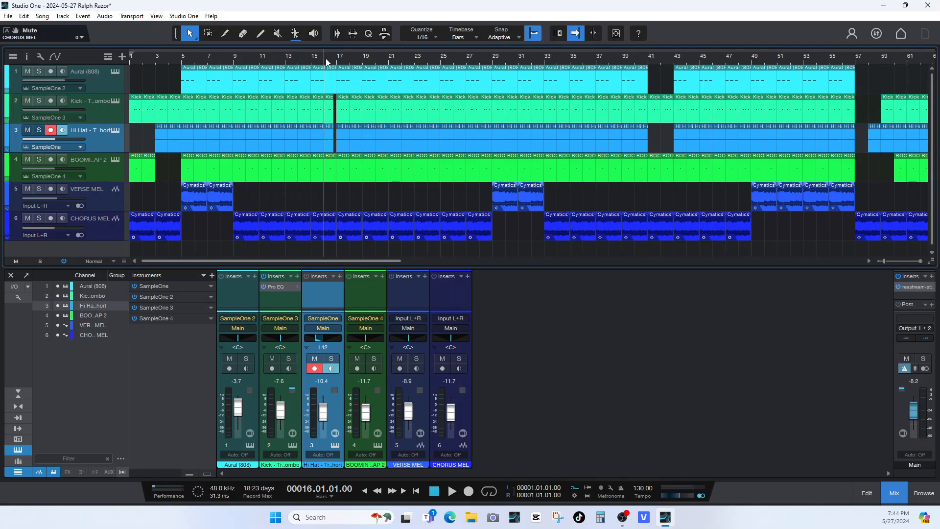
key(space)
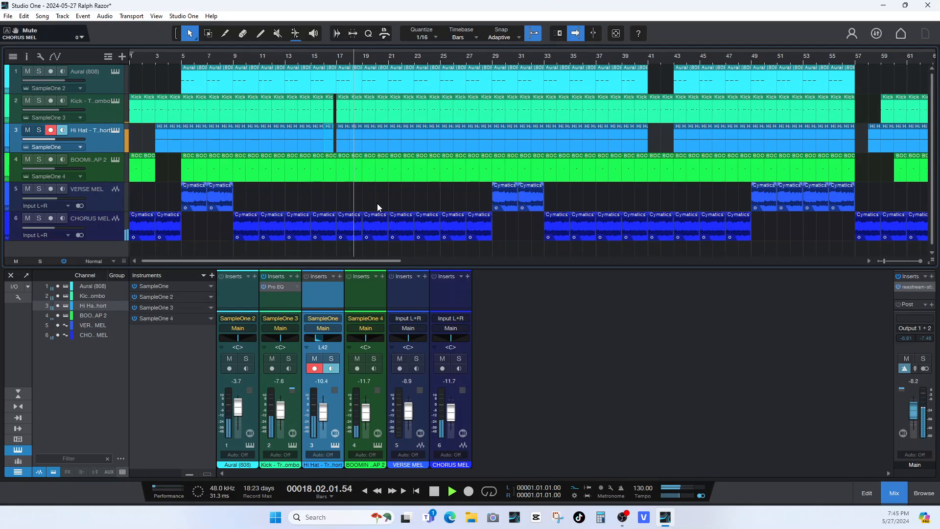
key(space)
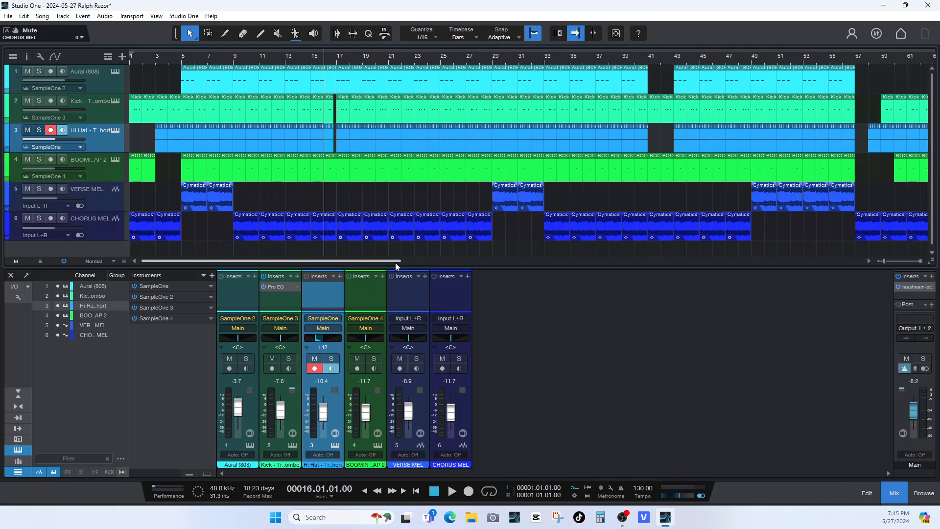
Disarm recording on the Hi Hat track while replaying the arrangement from bar 16.
key(space)
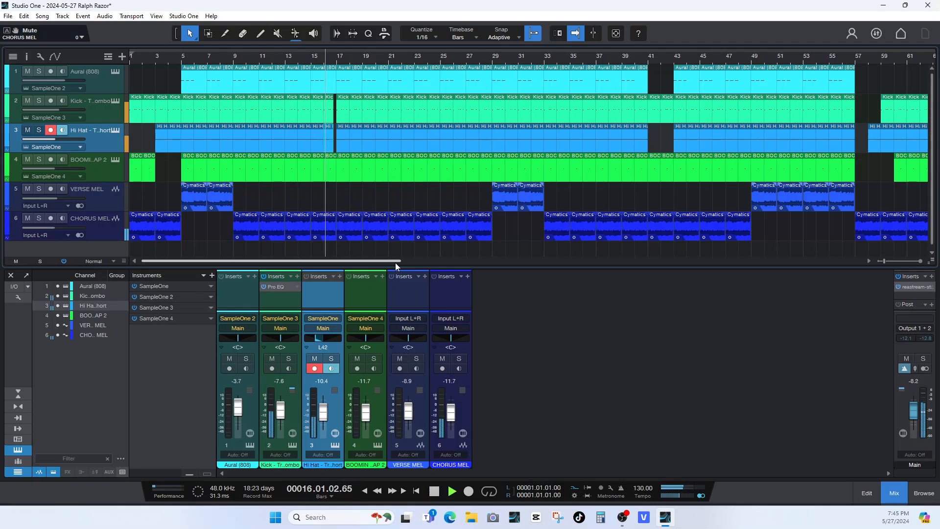
click(318, 369)
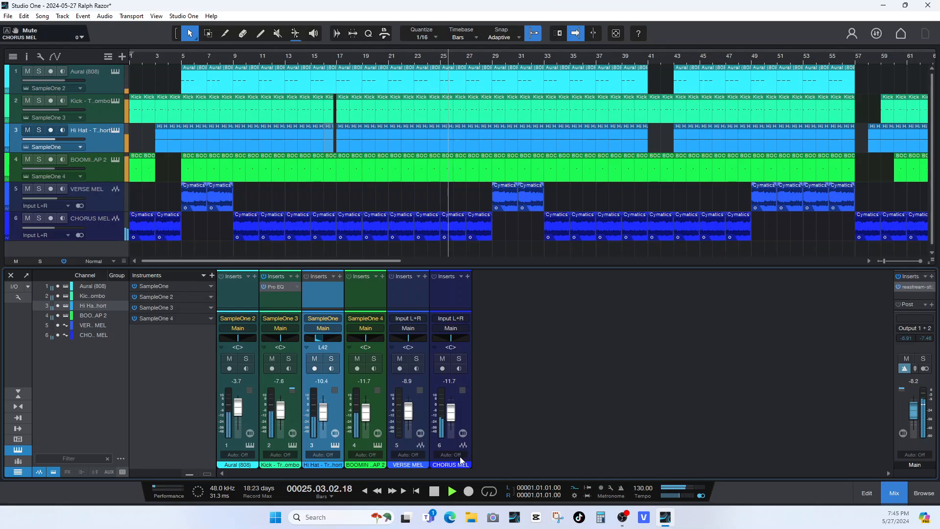
key(space)
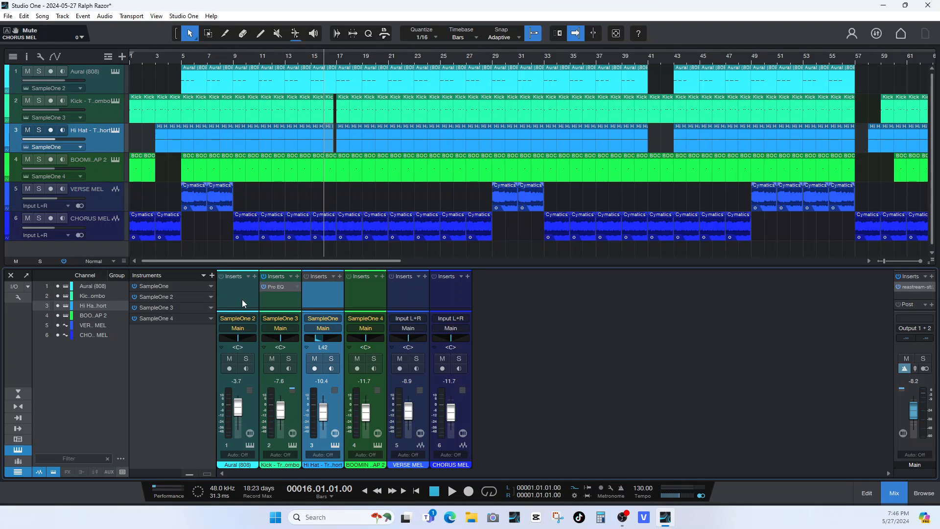
key(space)
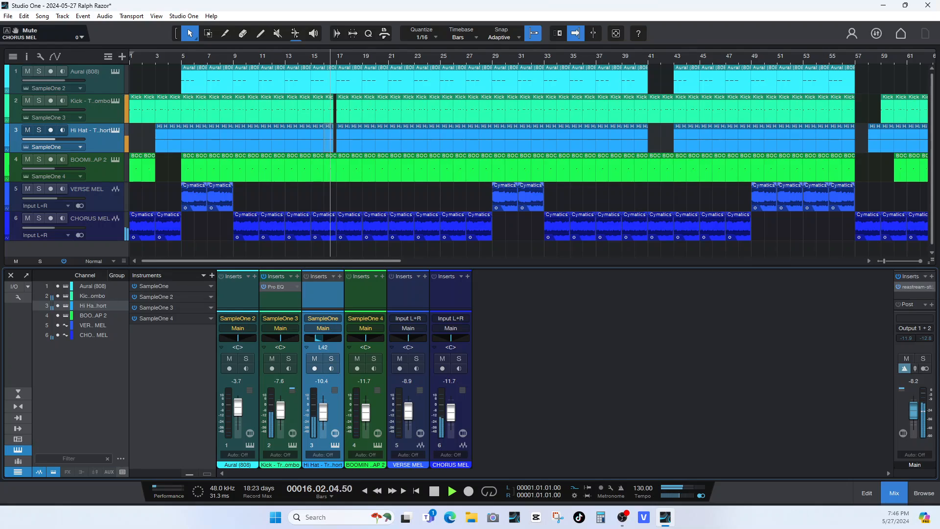